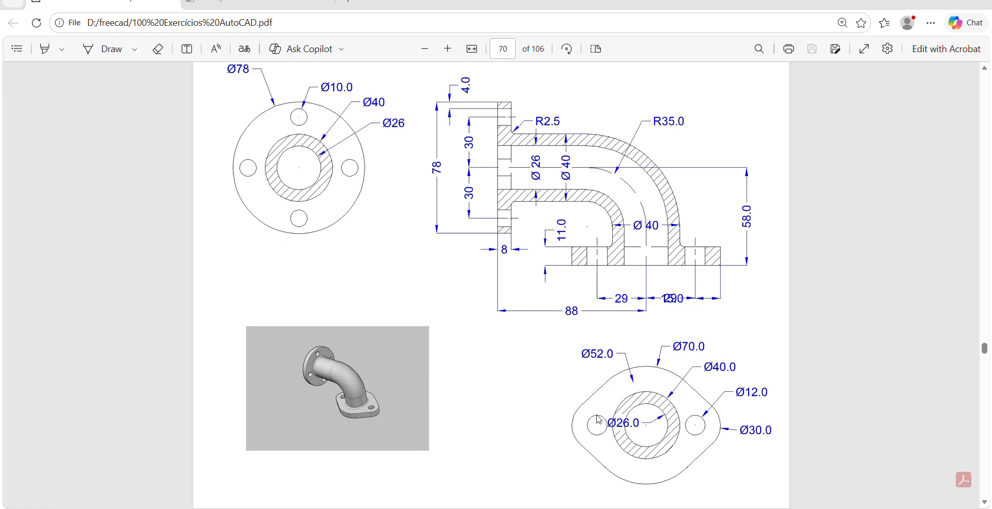
Switch to FreeCAD, examine the finished flanged elbow in the model62 document from several angles, and return to the unnamed document.
key("alt+Tab")
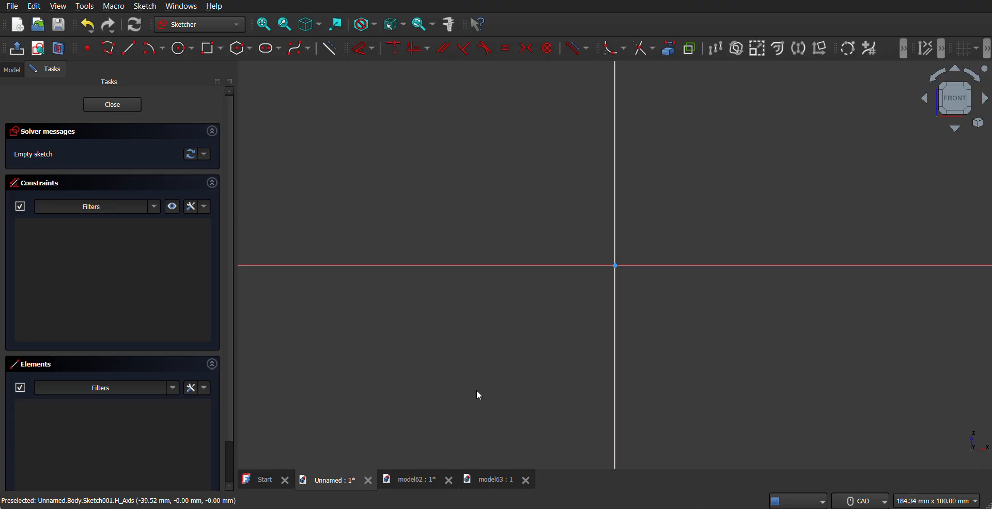
left_click(423, 486)
middle_click_drag(551, 308, 503, 284)
middle_click_drag(351, 299, 460, 295)
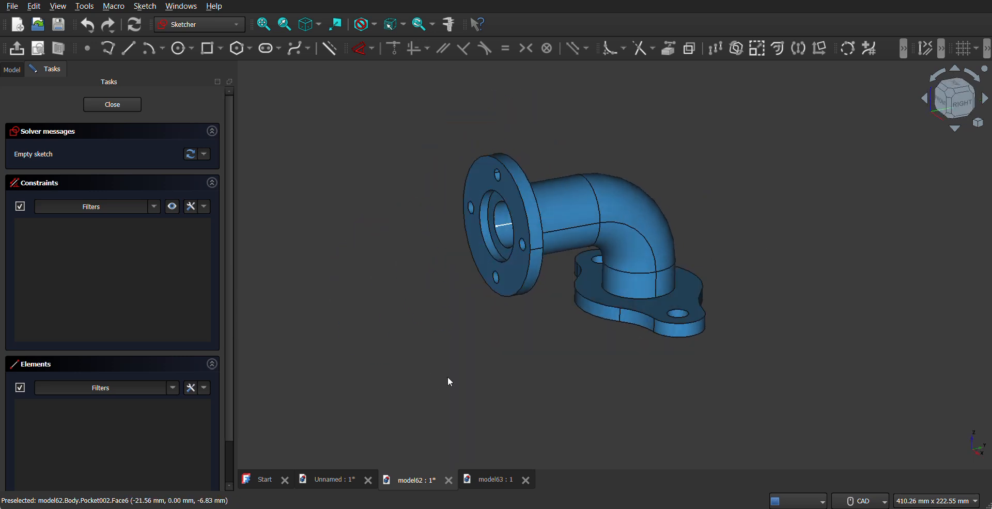
left_click(344, 480)
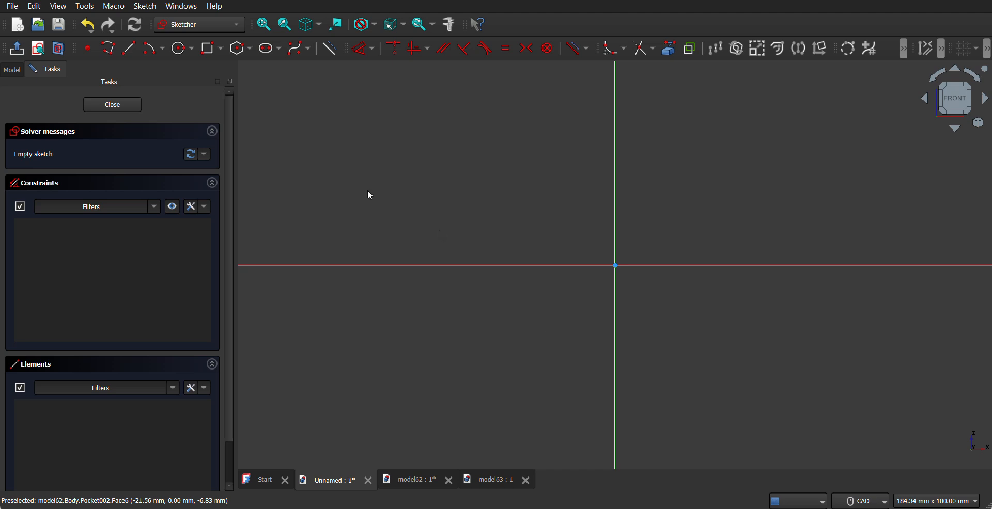
Draw a 40 mm diameter circle centred on the sketch origin and close the sketch.
left_click(182, 51)
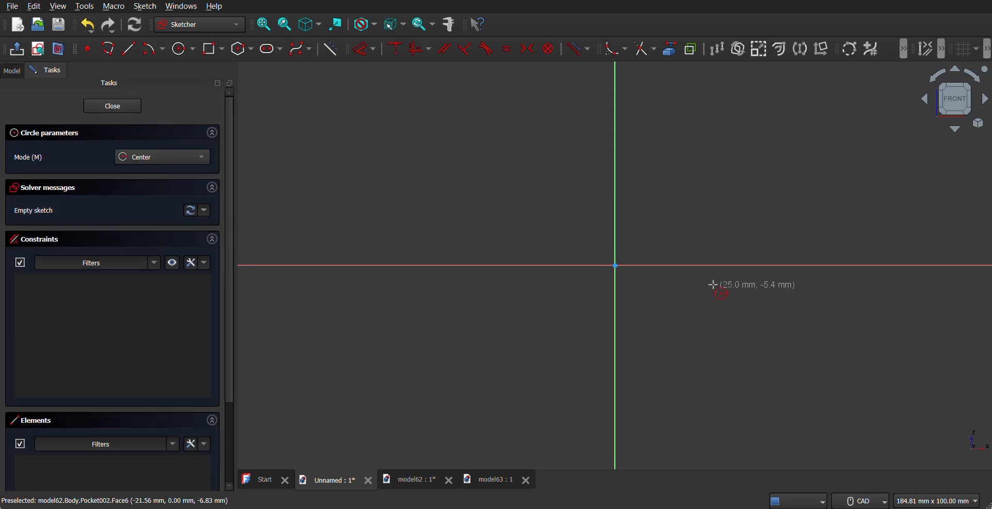
left_click(615, 266)
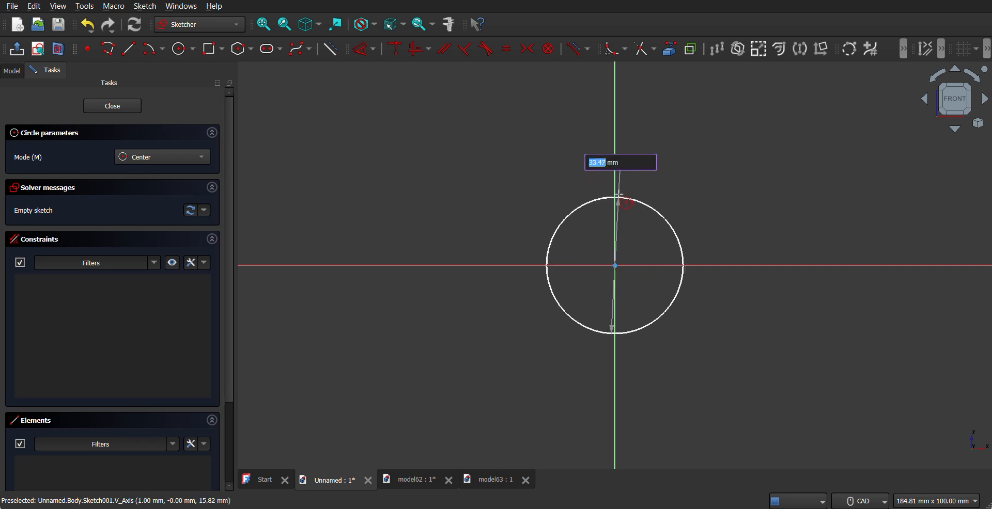
type("4")
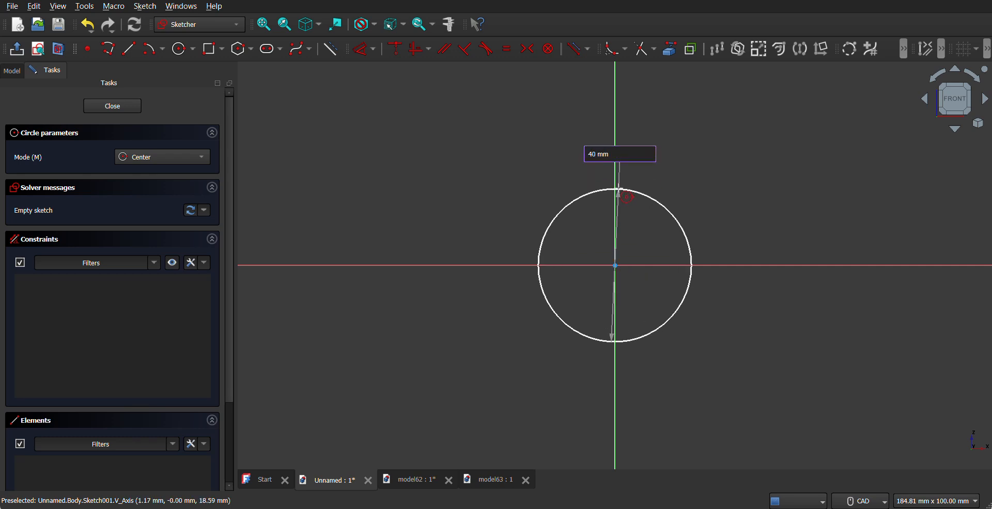
type("0")
key("Return")
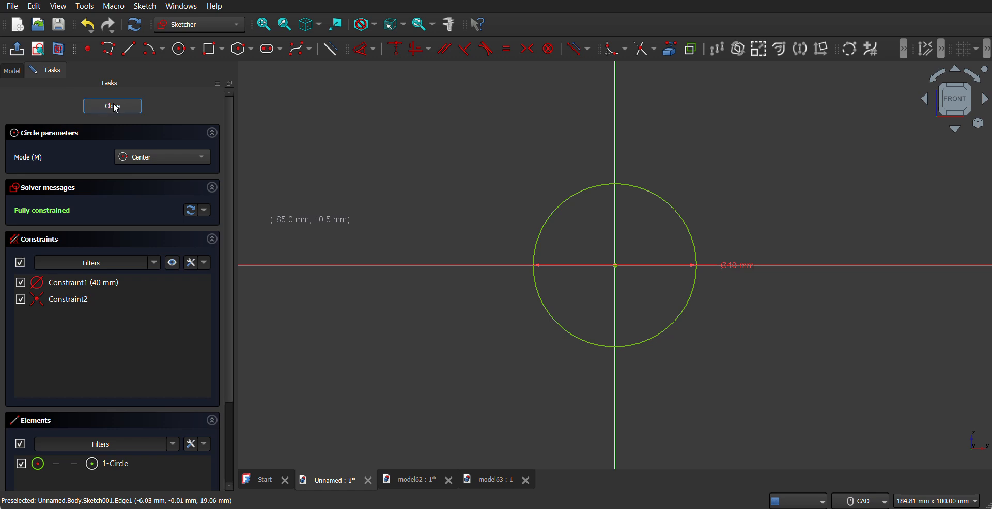
key("Escape")
key("Escape")
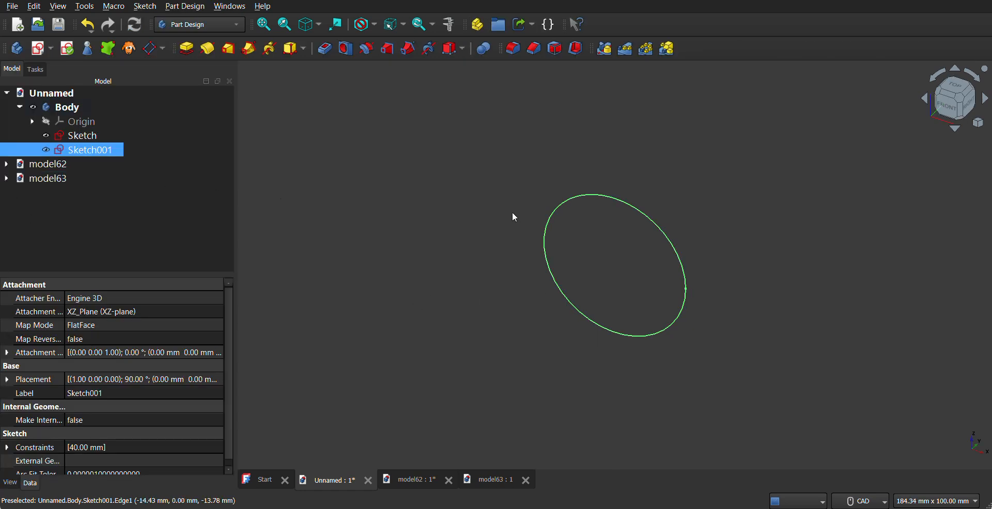
Create a new sketch in the body attached to the YZ base plane.
left_click(945, 105)
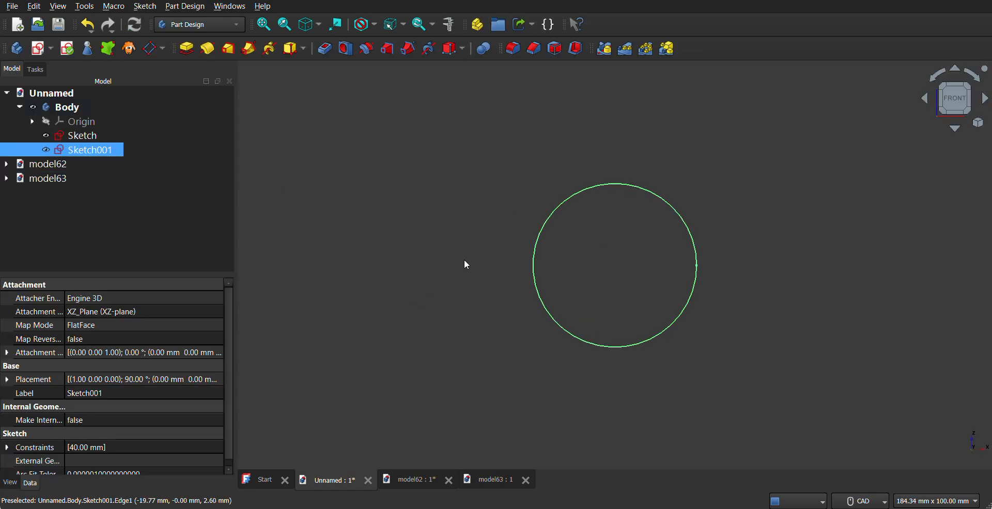
left_click(50, 49)
left_click(61, 66)
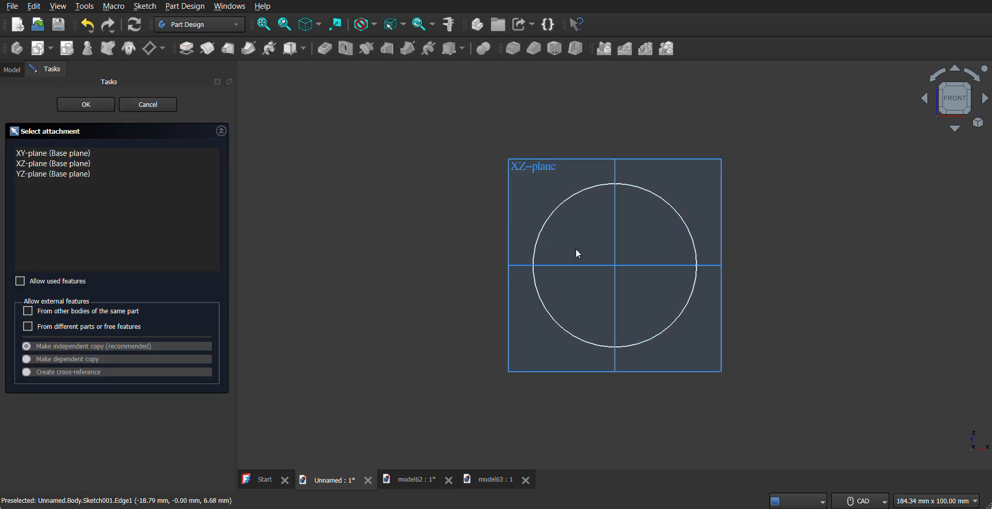
scroll(637, 257, "down", 3)
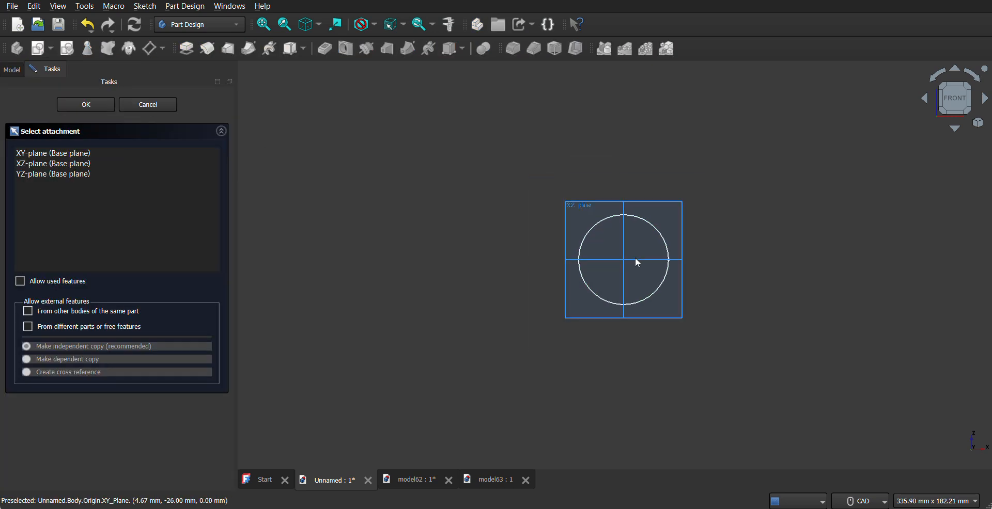
middle_click_drag(638, 262, 693, 208)
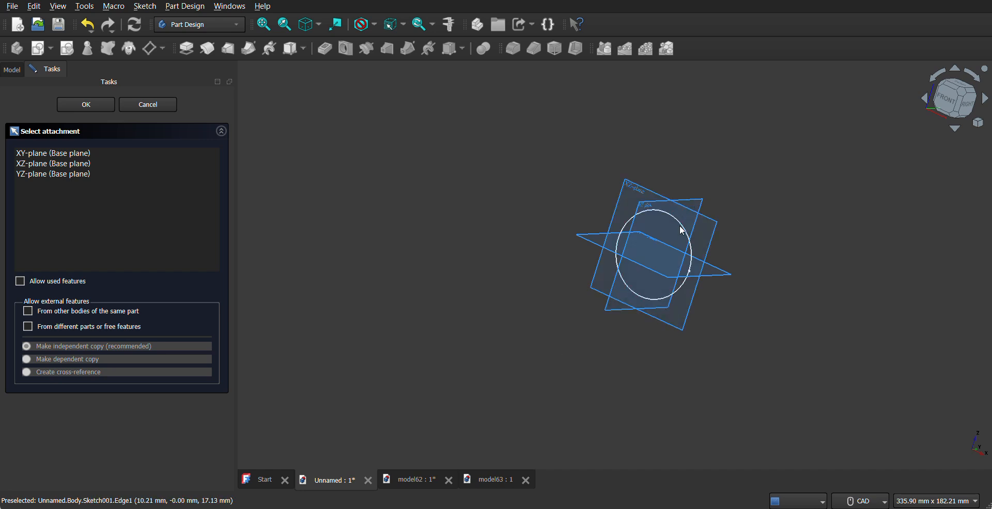
scroll(682, 230, "up", 4)
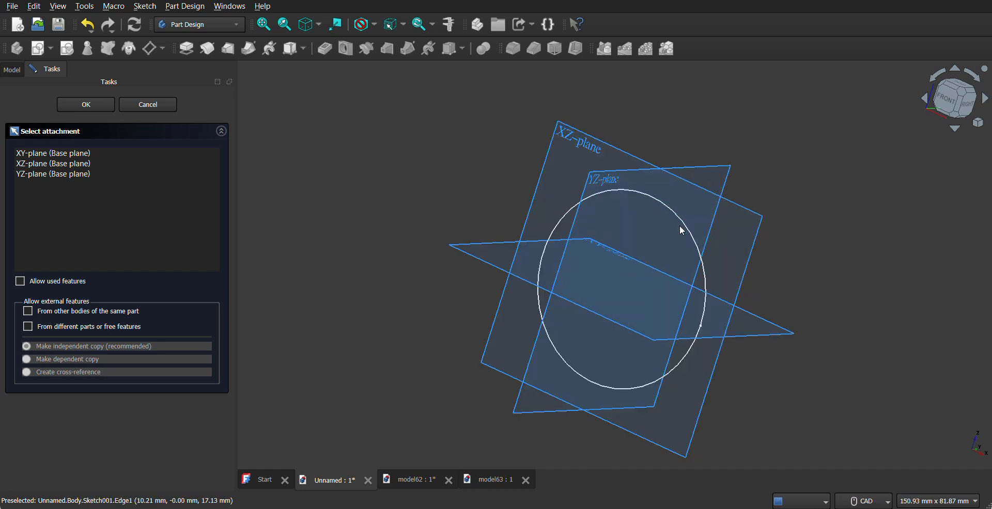
left_click(713, 171)
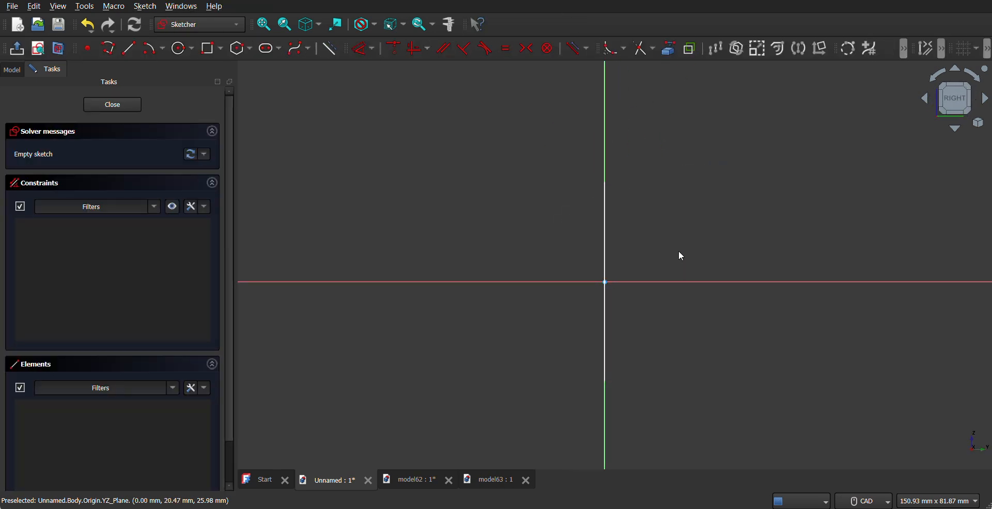
Consult the elbow drawing in the browser PDF and, back in FreeCAD, sketch a horizontal line about 55 mm long from the origin.
scroll(681, 256, "down", 3)
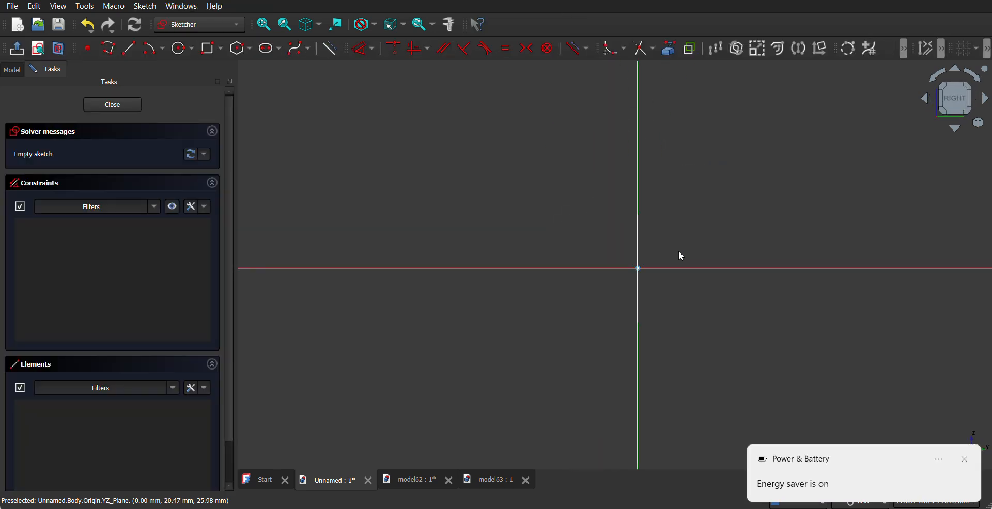
left_click(964, 459)
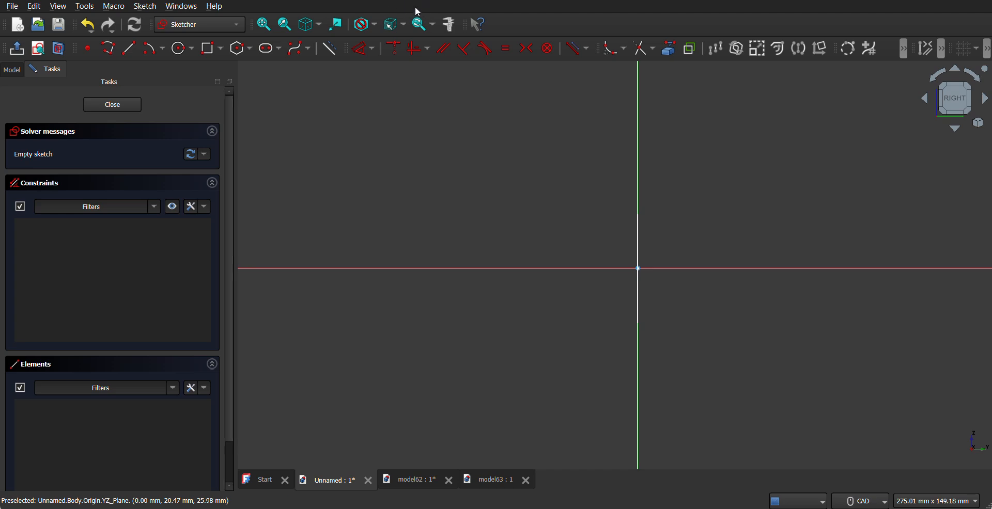
scroll(468, 198, "down", 4)
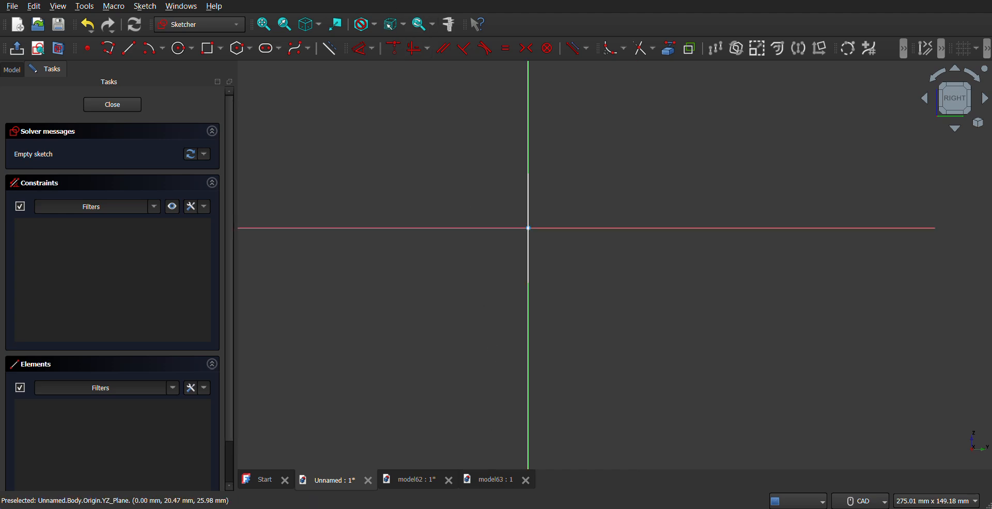
left_click(508, 508)
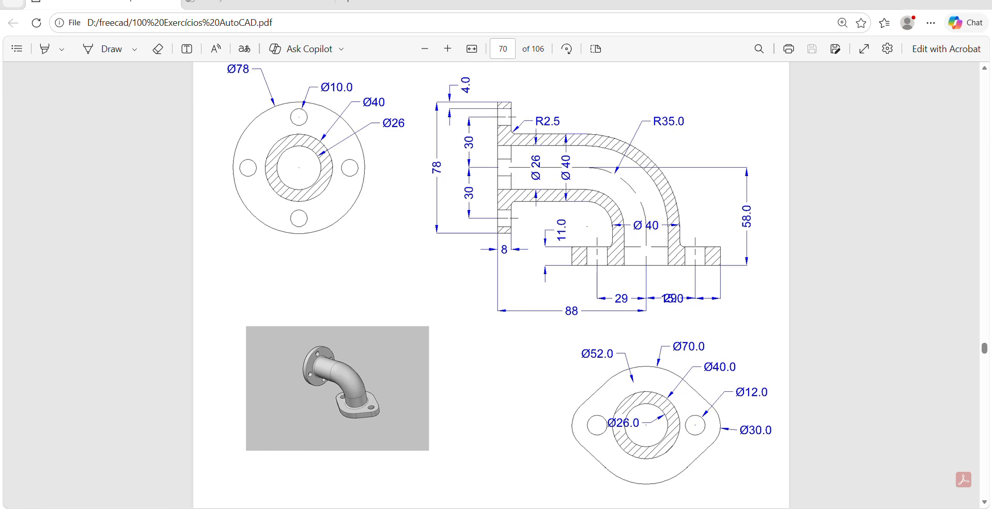
key("alt+Tab")
left_click(107, 48)
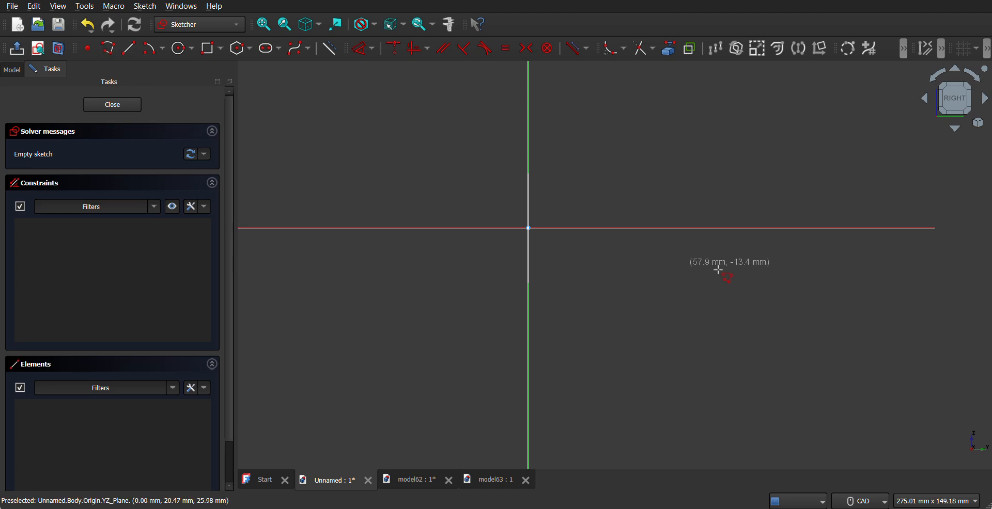
left_click(529, 228)
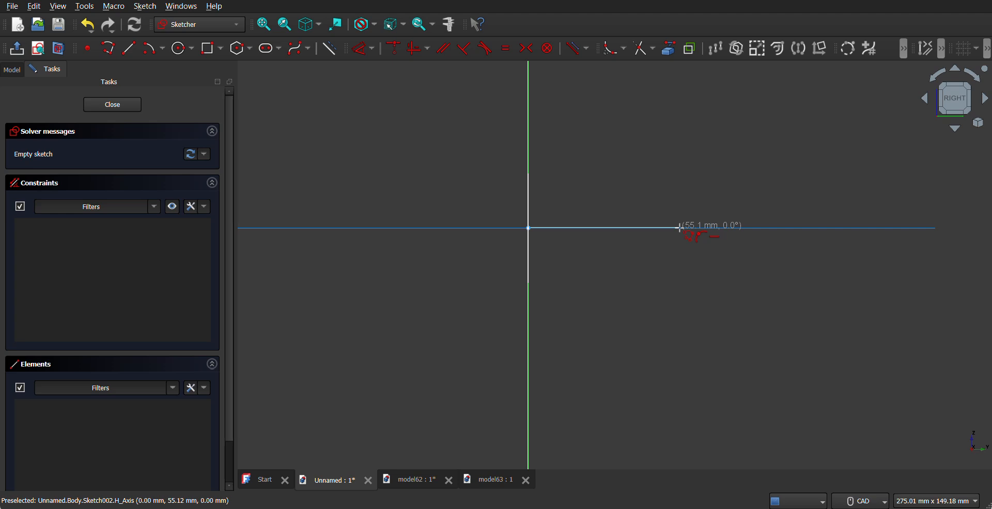
left_click(680, 229)
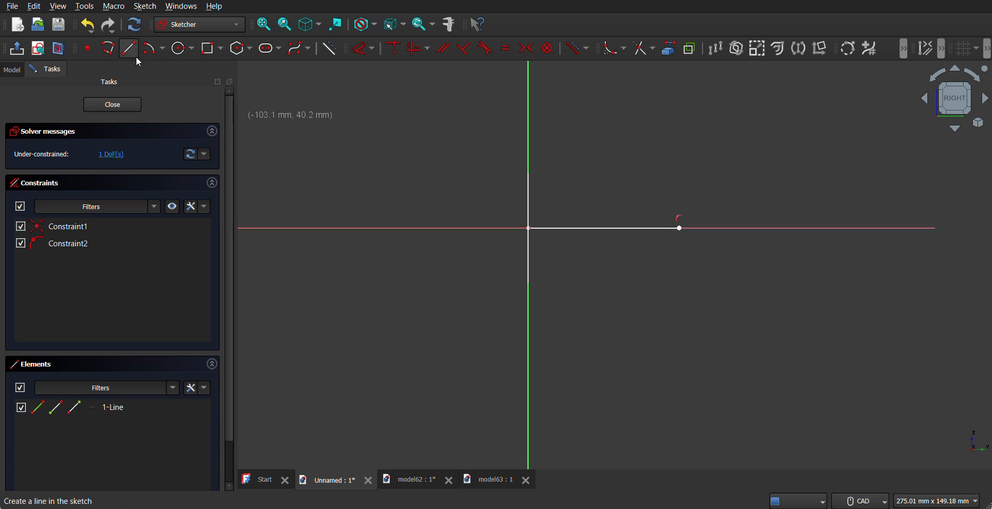
Draw a three-point arc from the horizontal line's free end, curving outward and down to form the pipe bend.
left_click(161, 49)
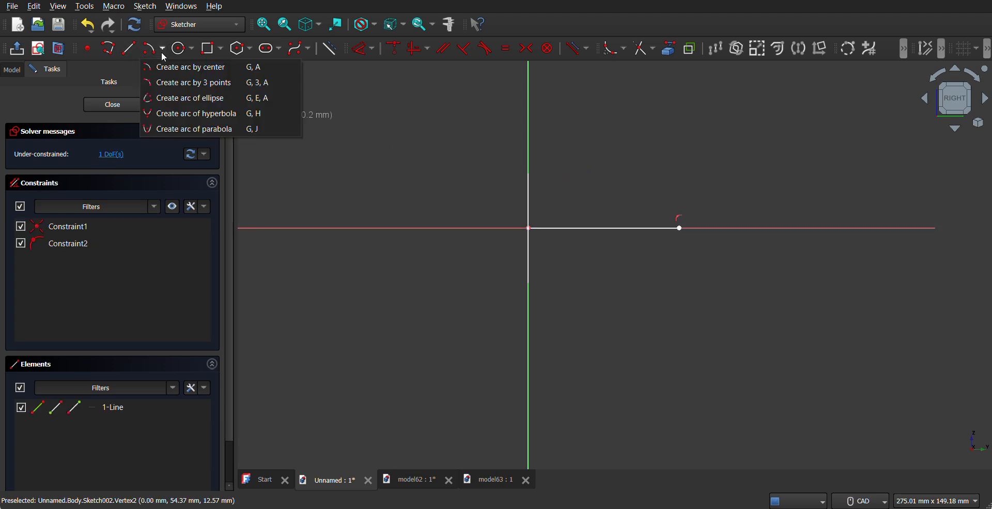
left_click(178, 82)
left_click(680, 229)
left_click(794, 362)
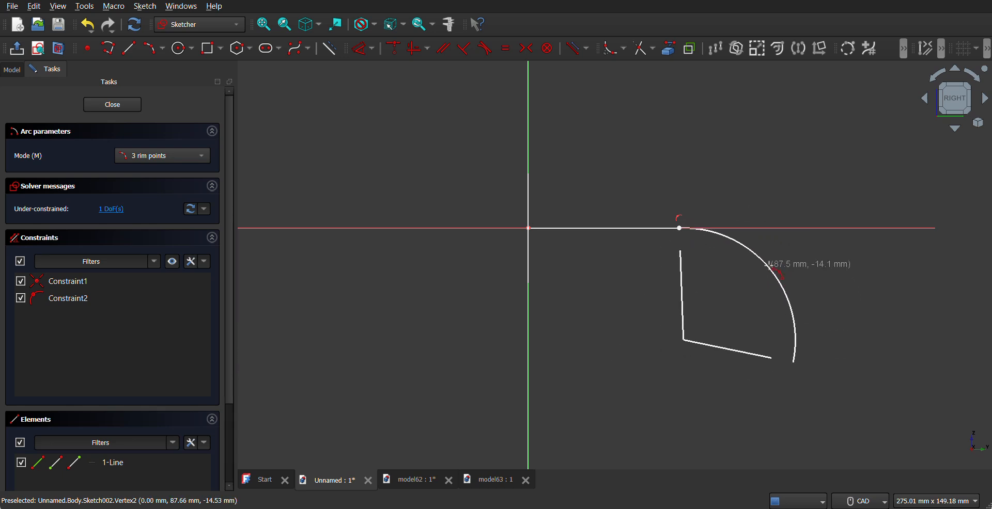
left_click(767, 266)
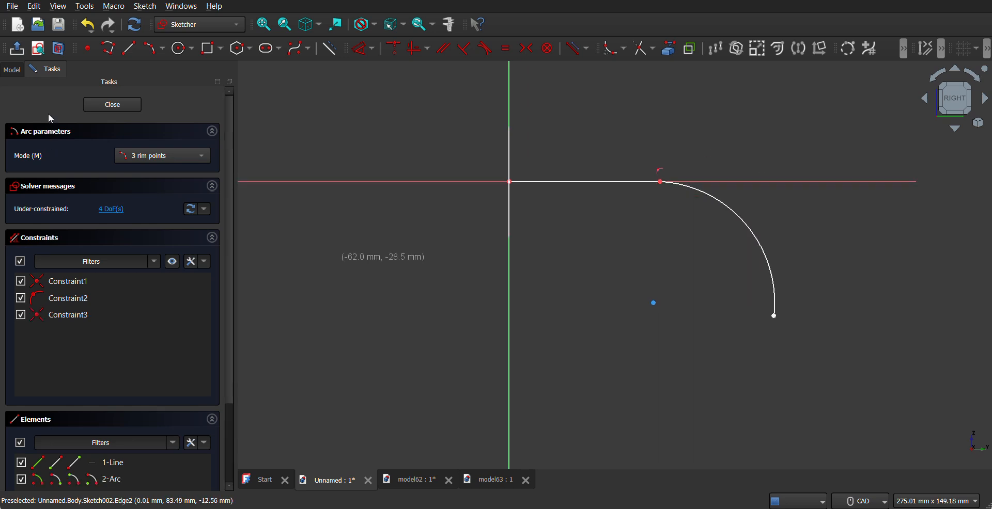
left_click(108, 49)
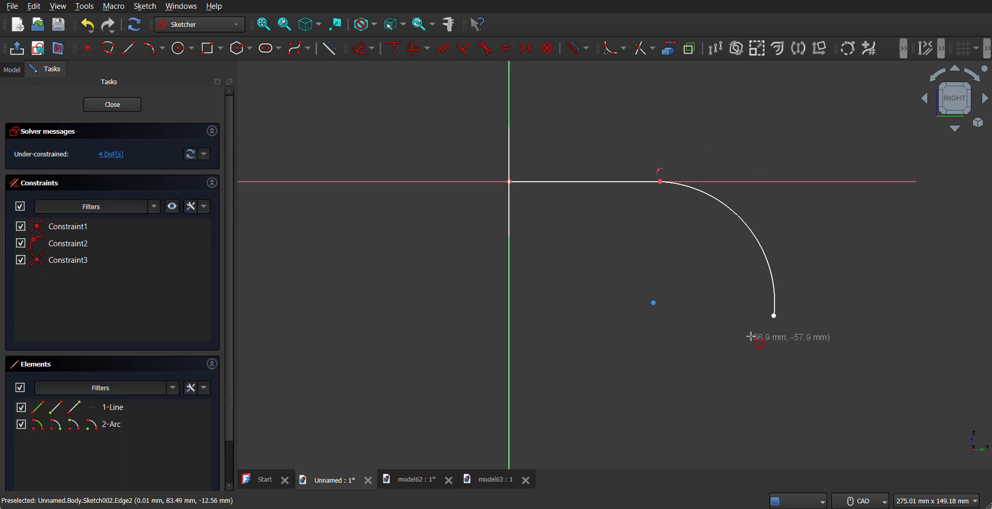
left_click(774, 316)
left_click(763, 424)
key("Escape")
right_click(659, 277)
Draw a vertical line about 41 mm long downward from the arc's lower end.
left_click(126, 51)
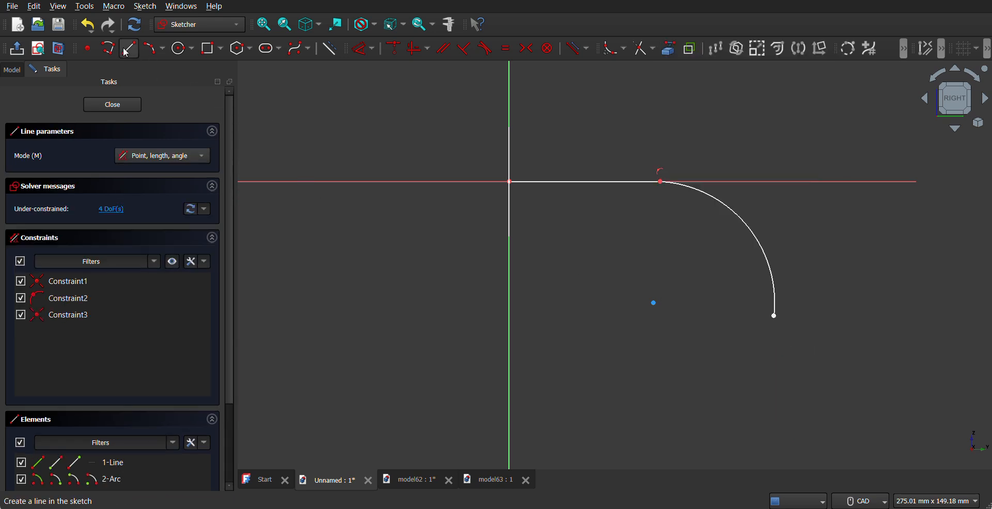
left_click(774, 316)
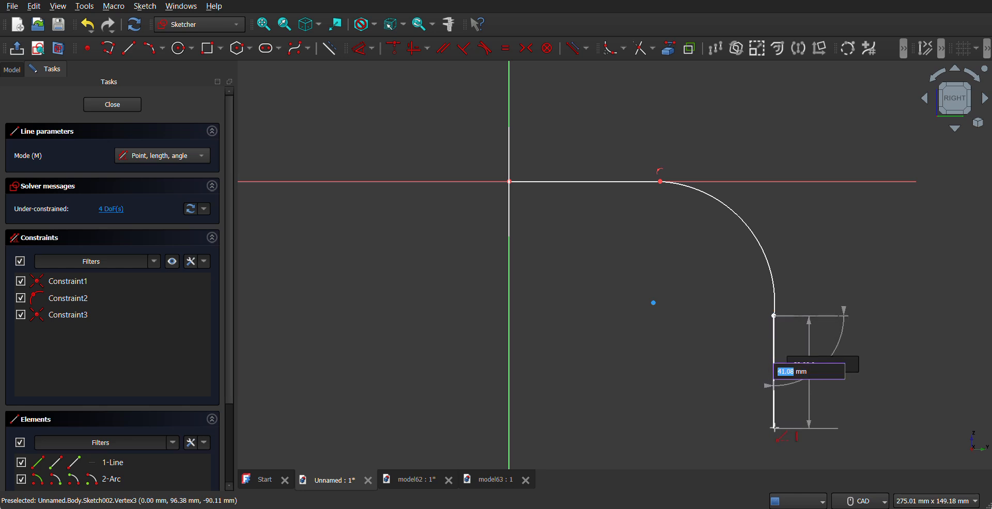
left_click(774, 427)
right_click(626, 290)
left_click(600, 290)
middle_click_drag(616, 255, 610, 234)
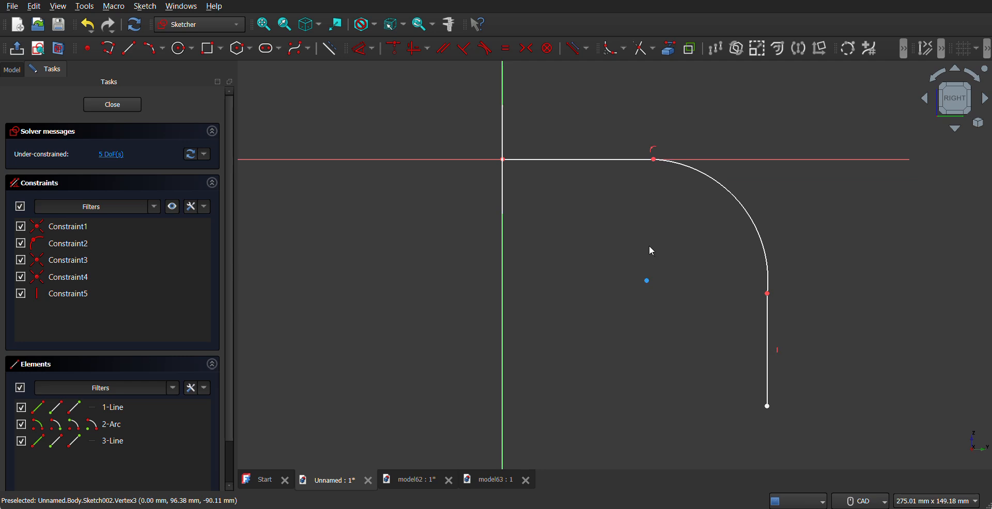
Check the browser PDF drawing and, back in FreeCAD, dimension the horizontal distance from the origin to the vertical line's lower end as 88 mm.
left_click(515, 508)
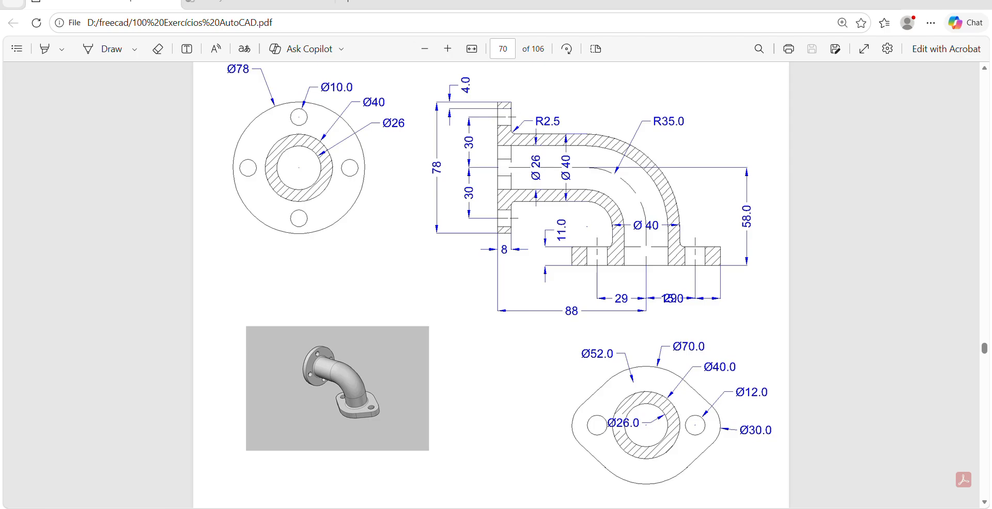
key("alt+Tab")
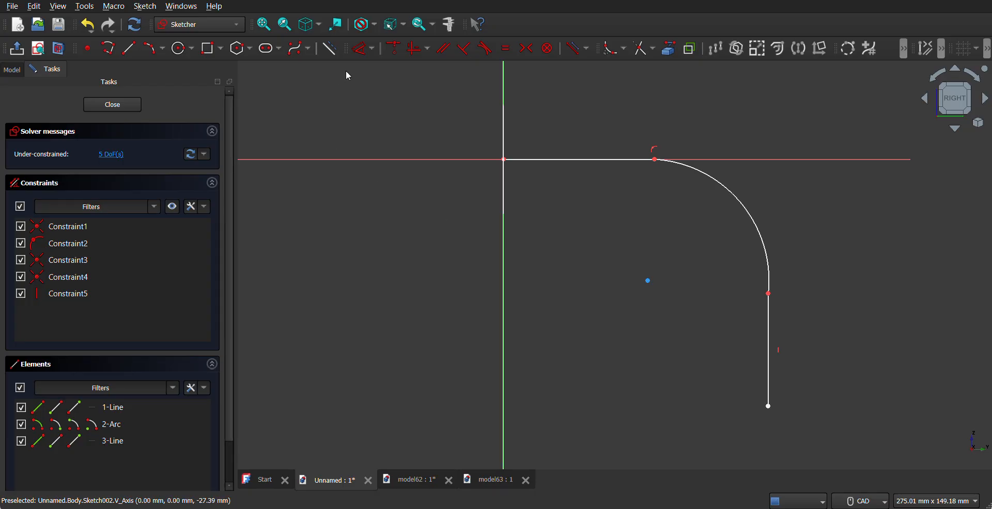
left_click(361, 48)
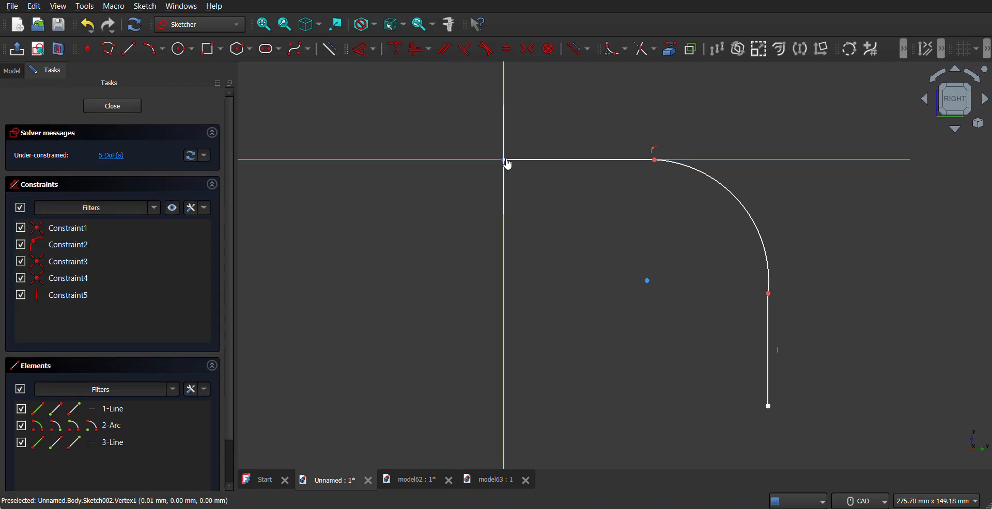
left_click(508, 164)
left_click(768, 406)
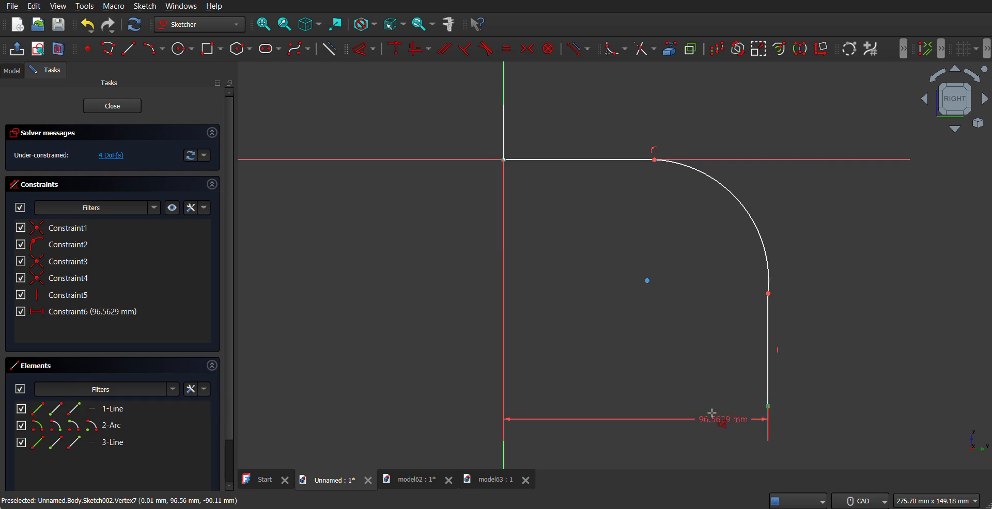
double_click(668, 422)
type("88")
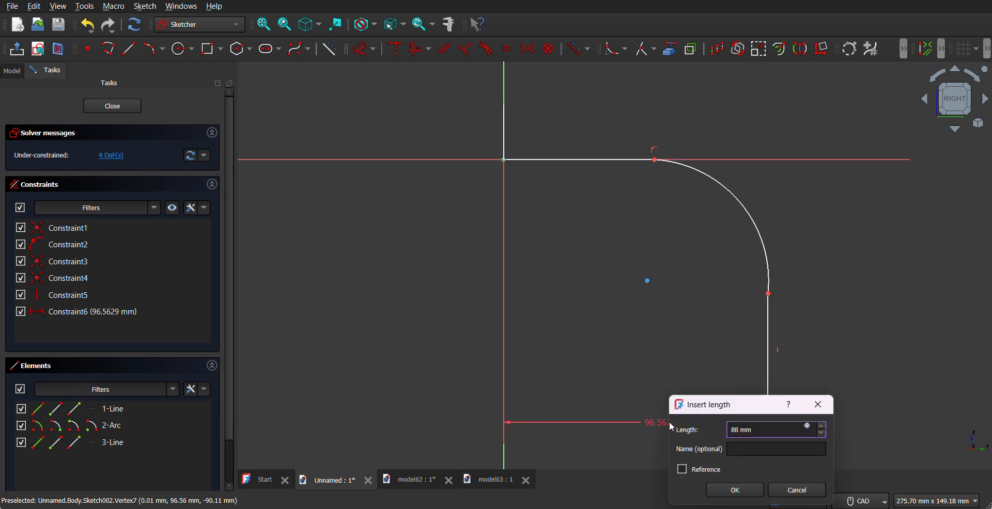
key("Return")
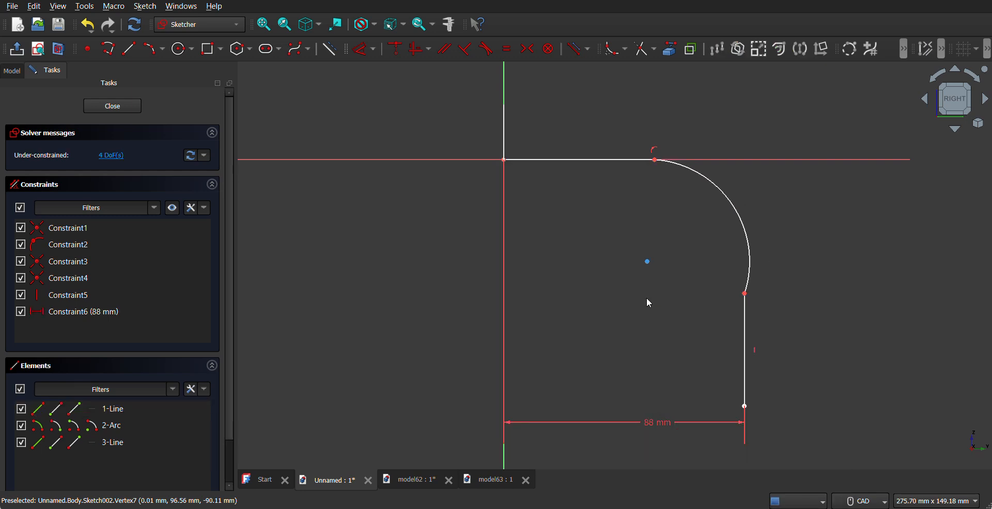
Make the bend arc tangent to the horizontal line at their shared endpoint and acknowledge the constraint substitution.
left_click(682, 173)
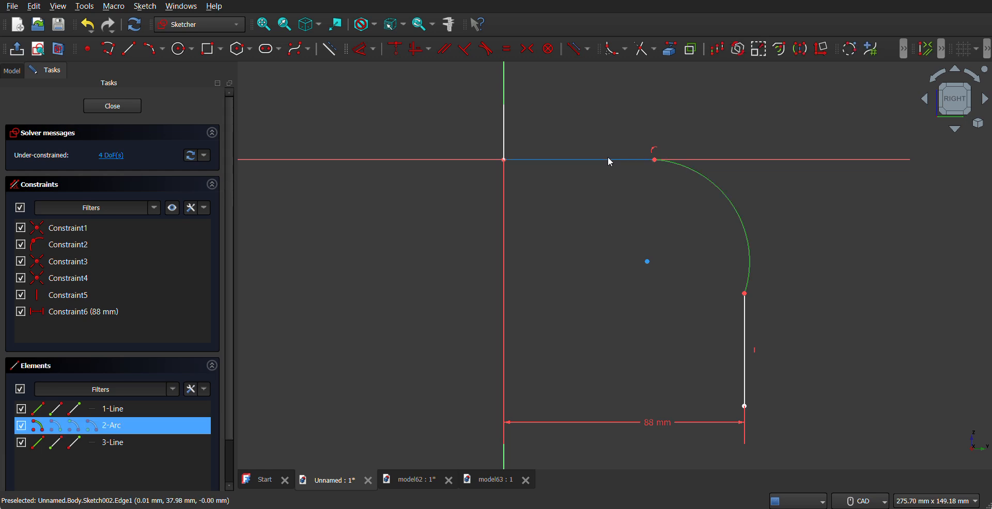
left_click(607, 158)
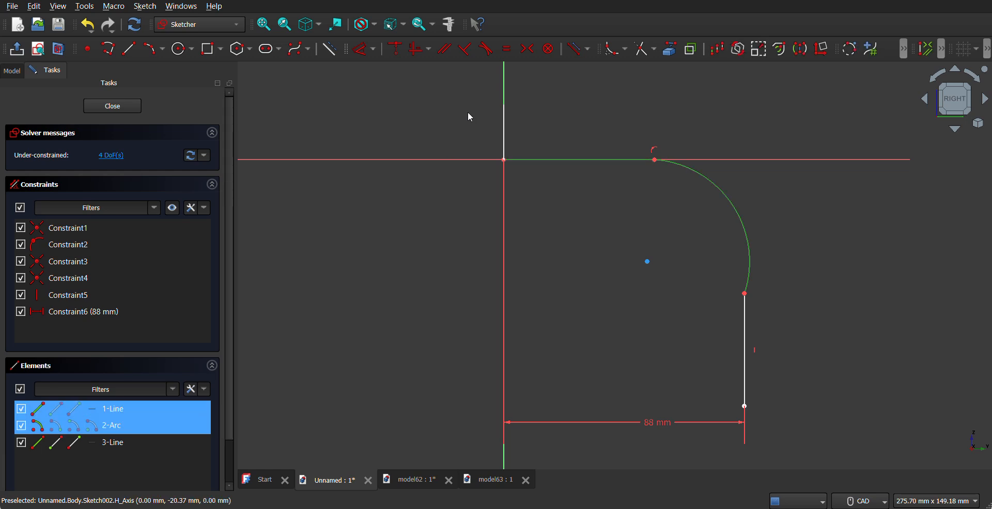
left_click(486, 49)
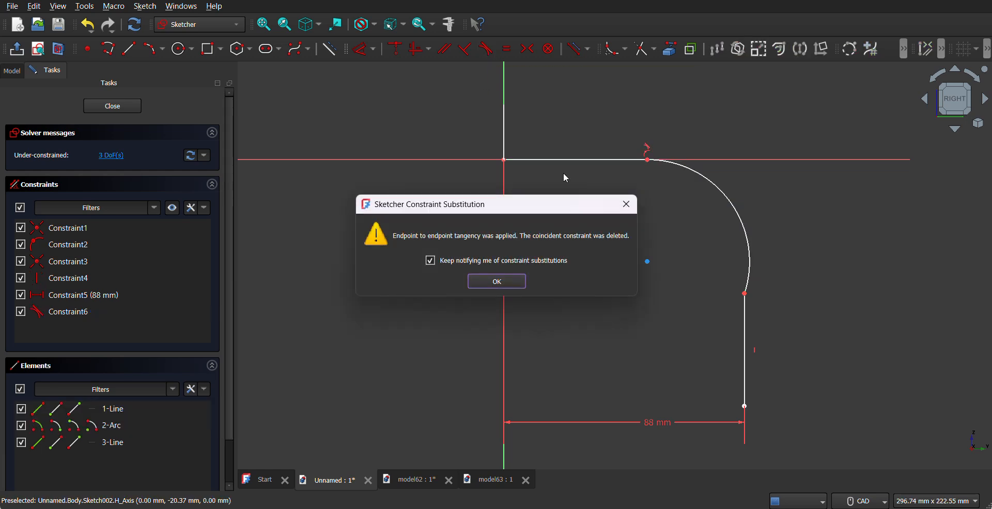
left_click(520, 285)
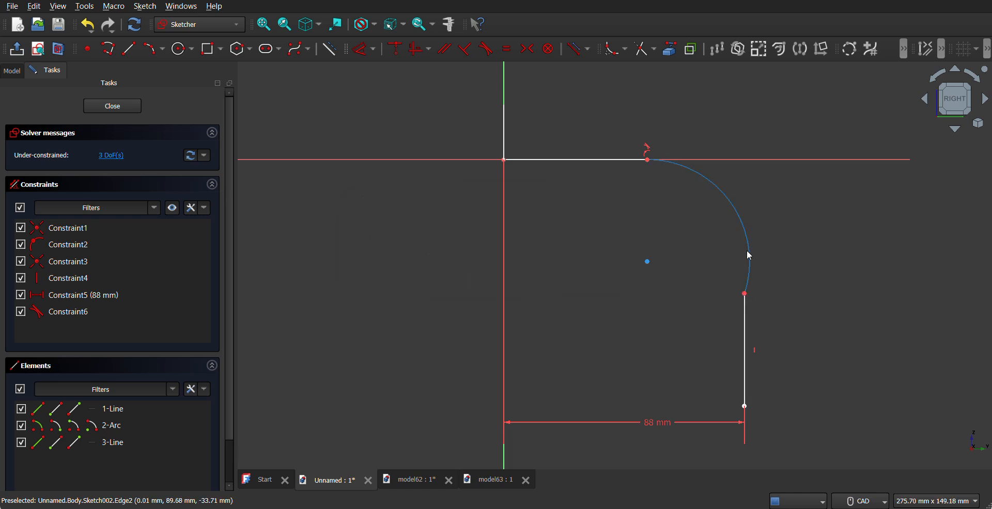
Make the bend arc tangent to the vertical line at their shared endpoint and acknowledge the constraint substitution.
left_click(749, 268)
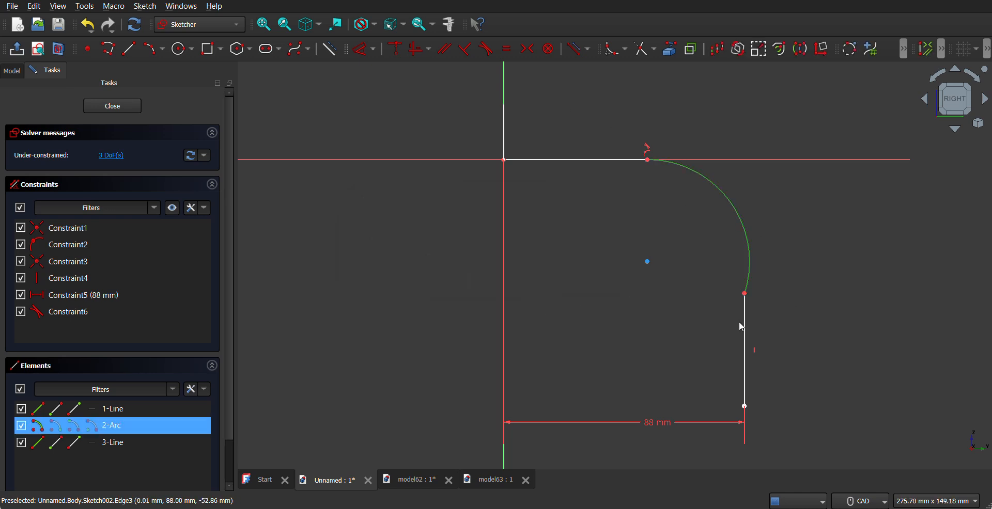
left_click(744, 322)
left_click(486, 48)
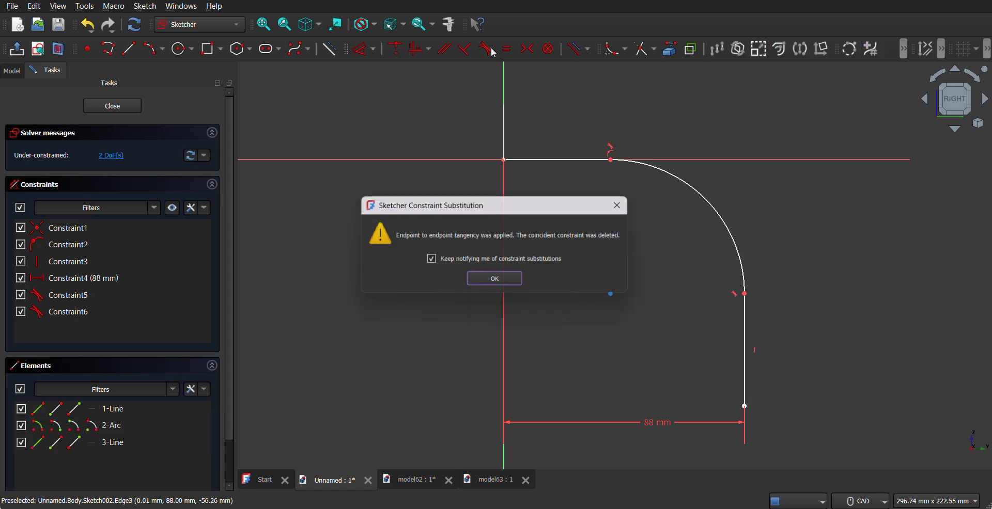
left_click(498, 281)
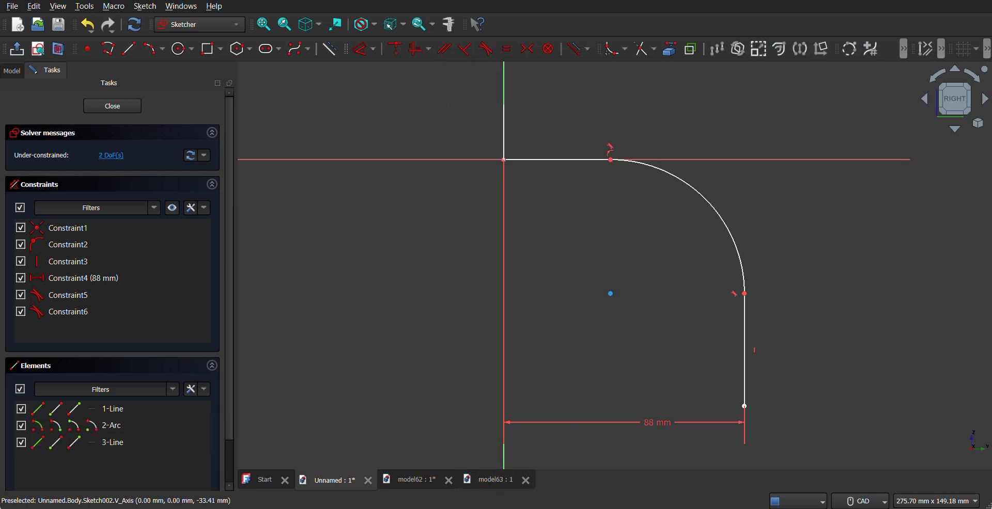
Check the bend radius in the browser PDF and, back in FreeCAD, dimension the arc's radius as 35 mm and close the path sketch.
key("alt+Tab")
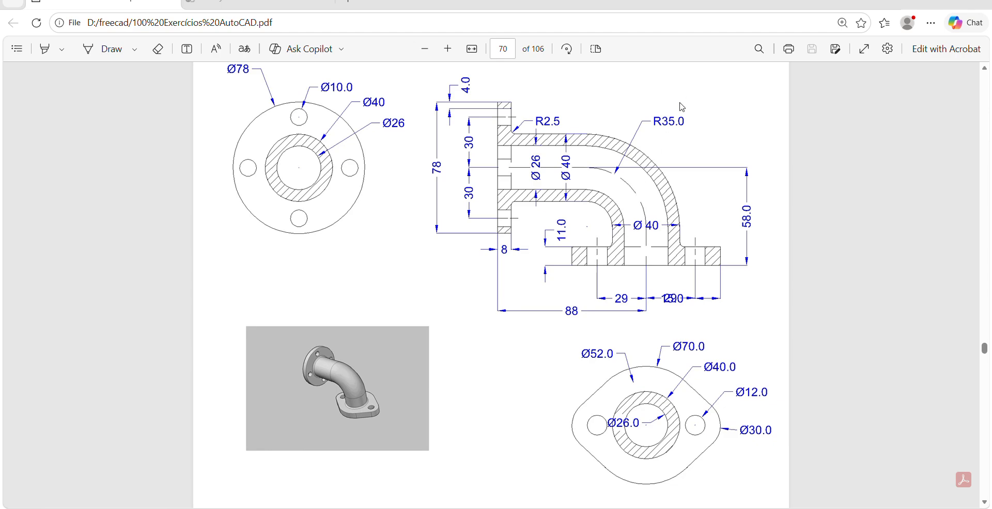
key("alt+Tab")
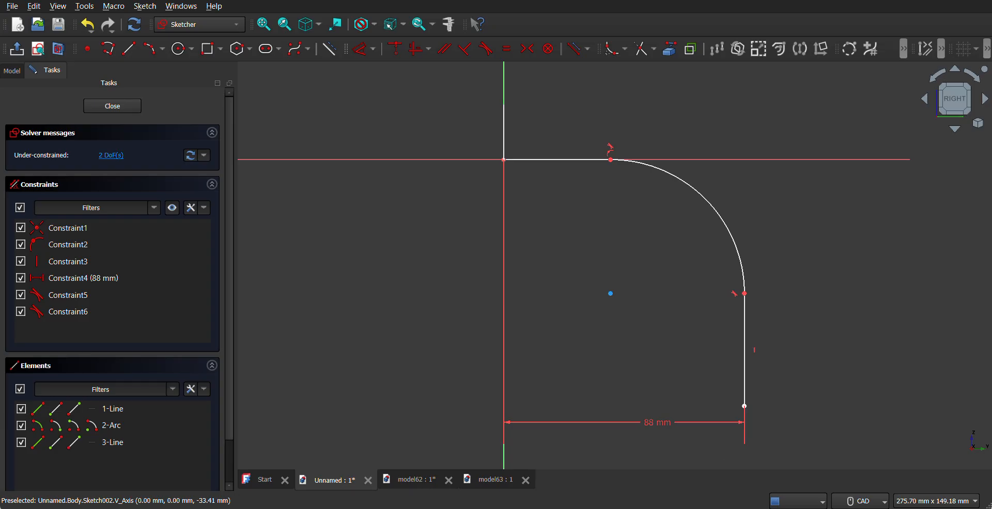
left_click(369, 57)
left_click(720, 217)
left_click(673, 231)
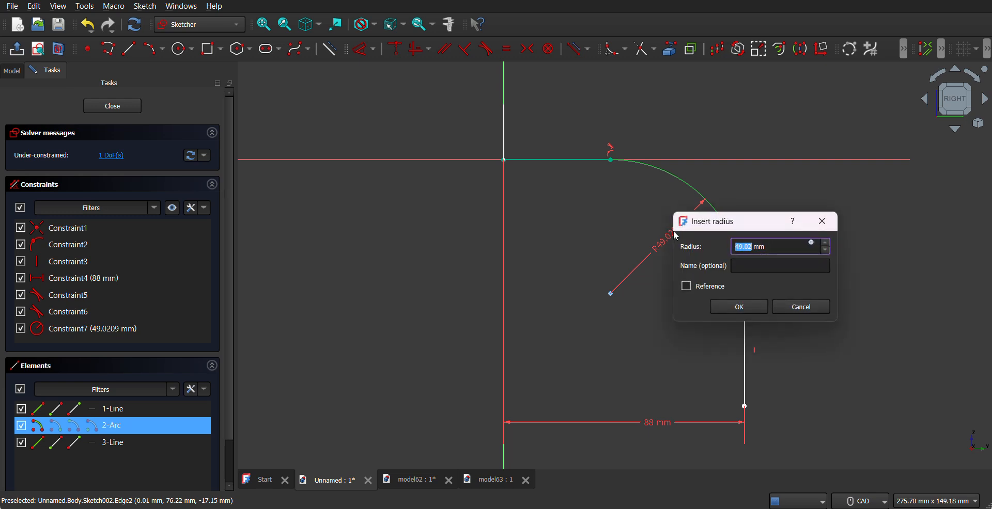
type("35")
key("Return")
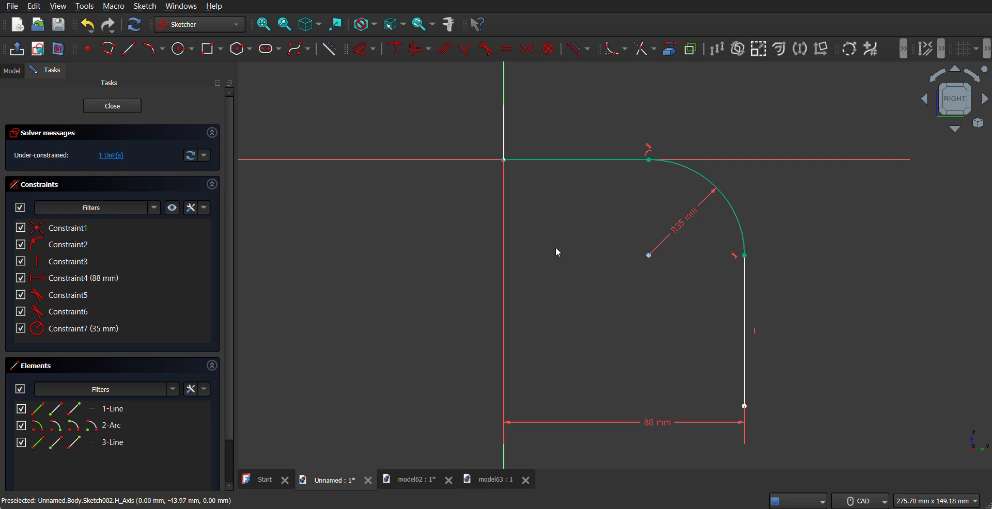
left_click(131, 106)
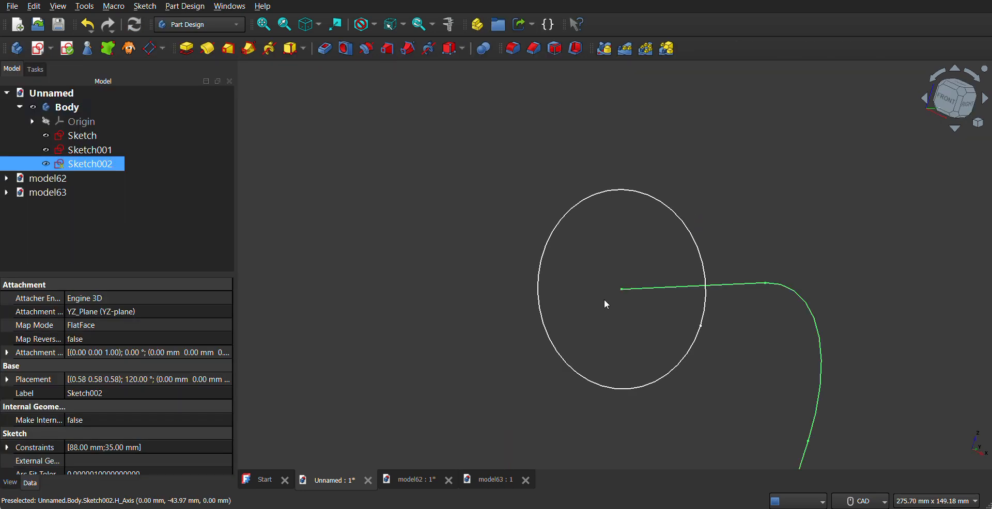
Examine the circular profile and the bend path from the front, from the left and at an angle.
middle_click_drag(605, 300, 534, 233)
scroll(569, 293, "down", 1)
scroll(566, 321, "down", 3)
middle_click_drag(571, 330, 620, 326)
left_click(944, 101)
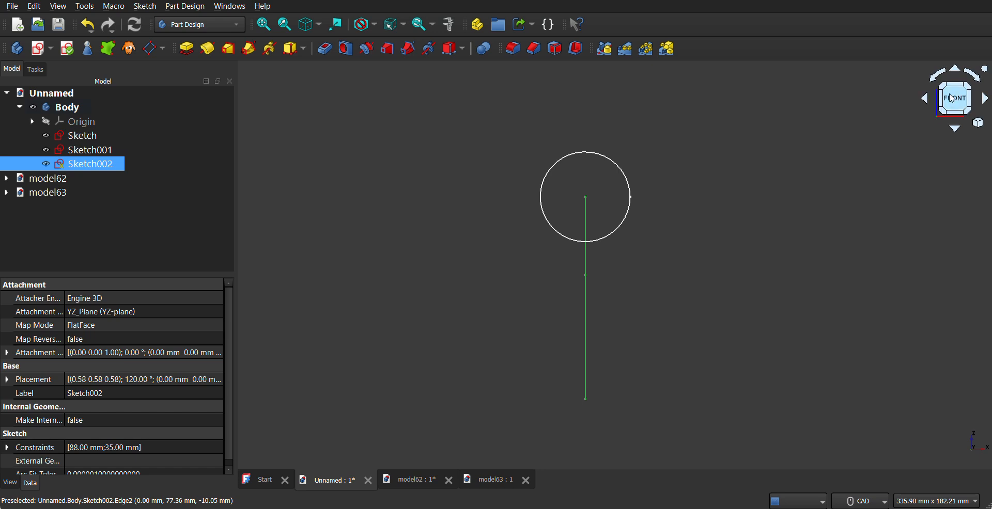
left_click(944, 104)
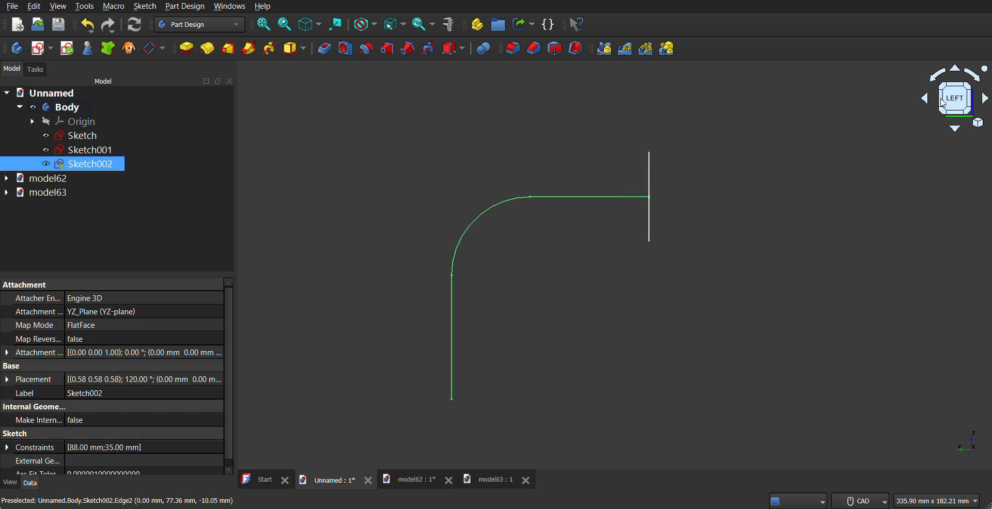
left_click(973, 102)
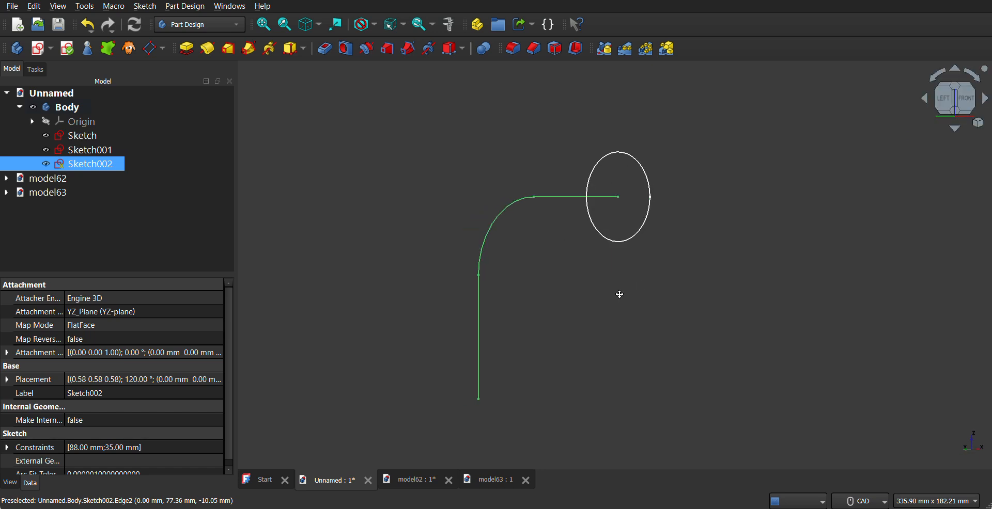
middle_click_drag(620, 295, 610, 297)
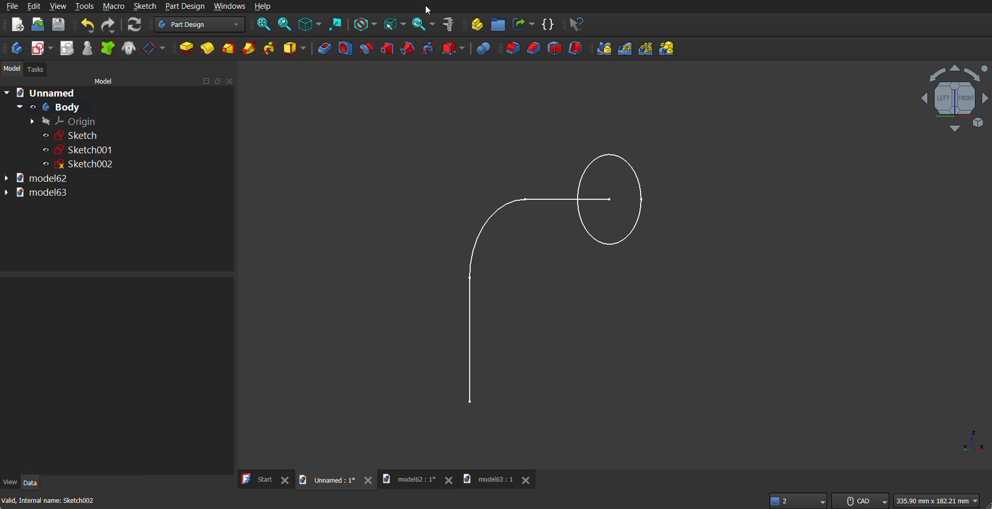
Sweep the 40 mm circle sketch along the bend path sketch as an additive pipe with Transformed corner transition and Standard orientation.
left_click(110, 157)
left_click(104, 163, "ctrl")
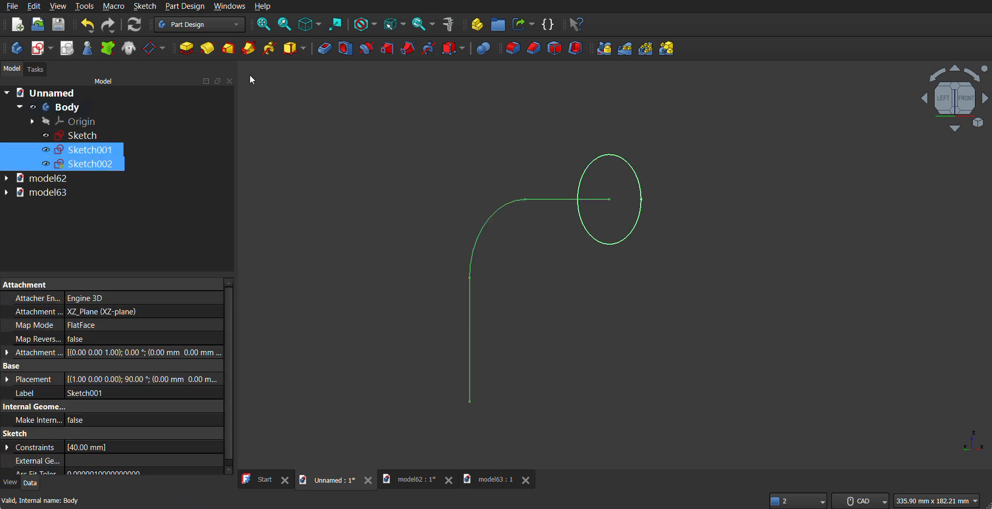
left_click(249, 50)
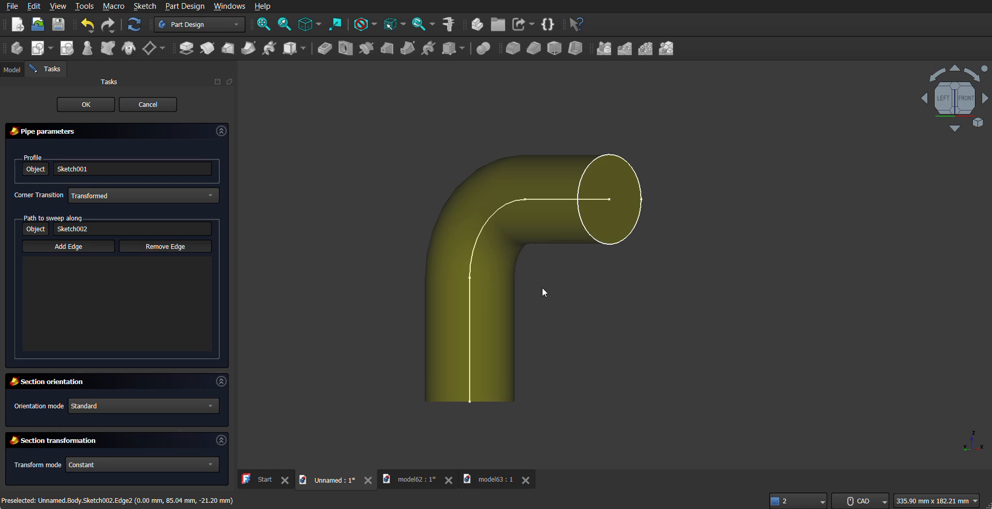
middle_click_drag(543, 288, 376, 286)
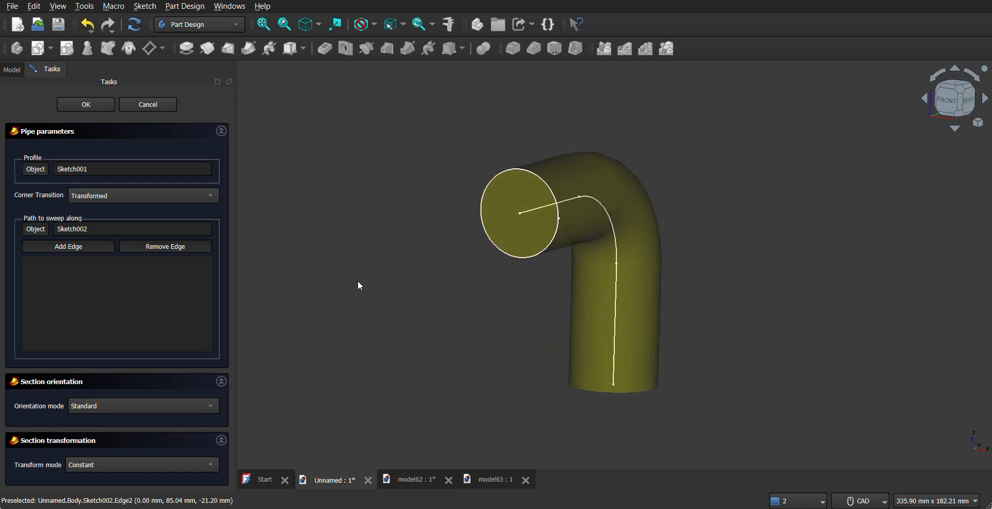
left_click(86, 106)
middle_click_drag(515, 304, 447, 319)
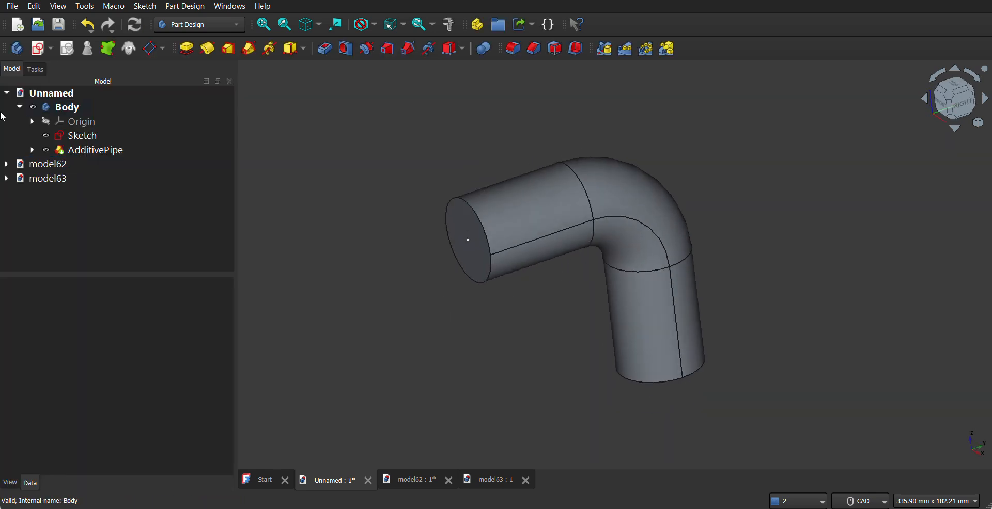
Hide the unused first sketch of the body and look over the solid pipe elbow.
left_click(48, 140)
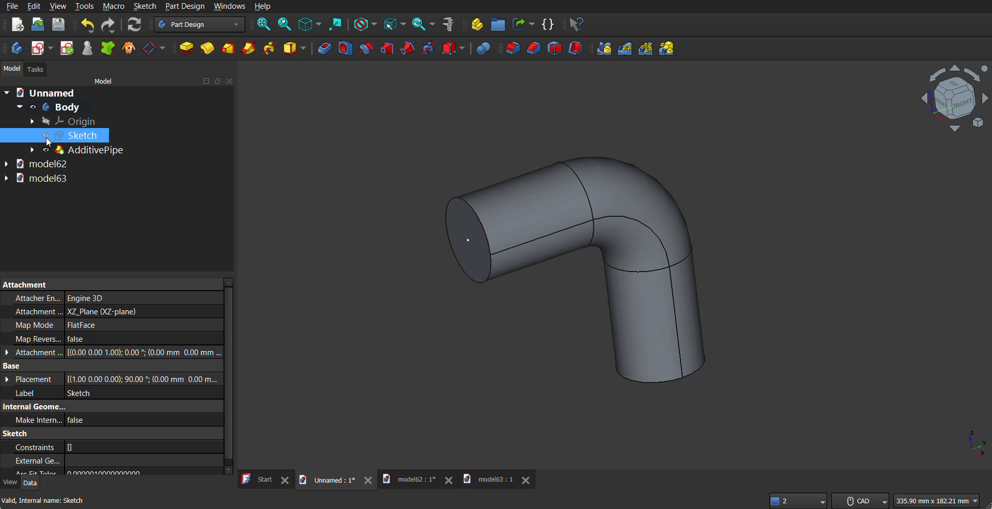
left_click(442, 300)
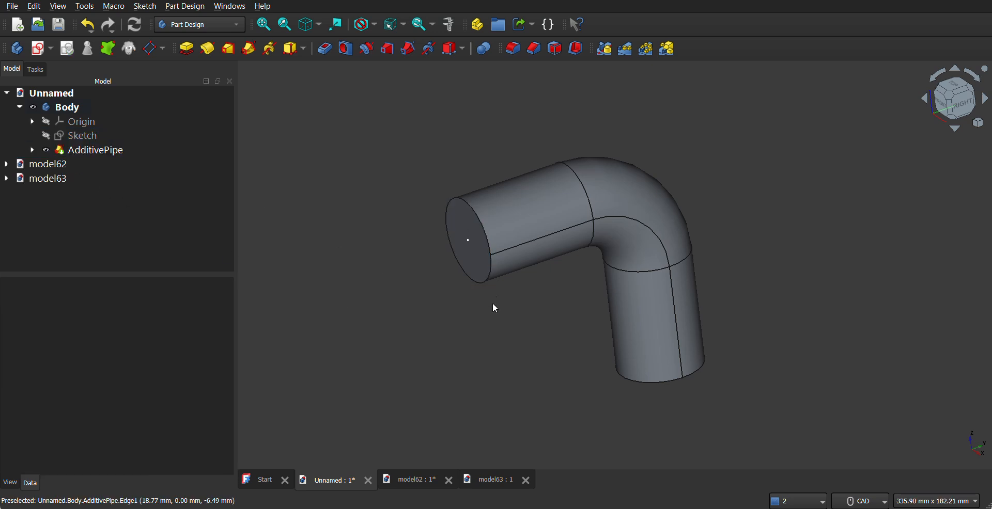
middle_click_drag(398, 316, 424, 294)
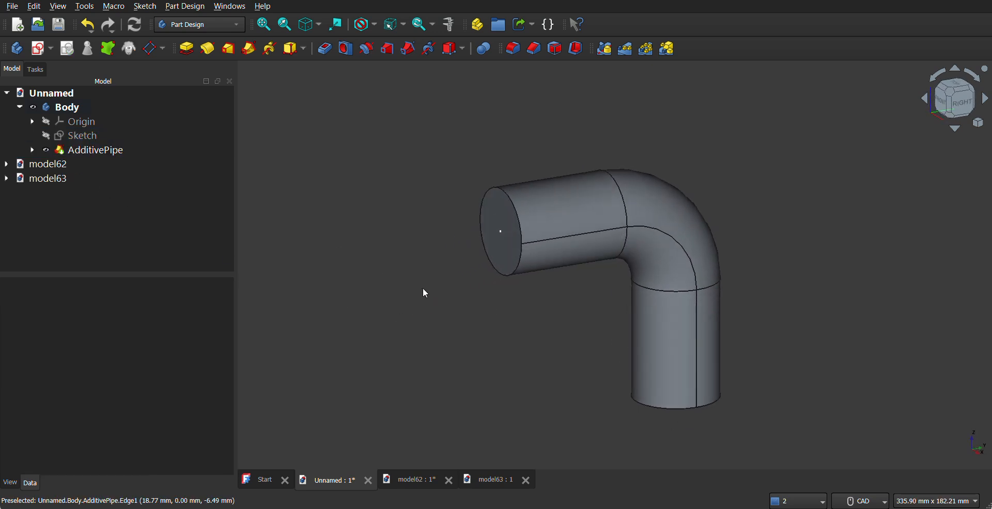
middle_click_drag(494, 333, 505, 303)
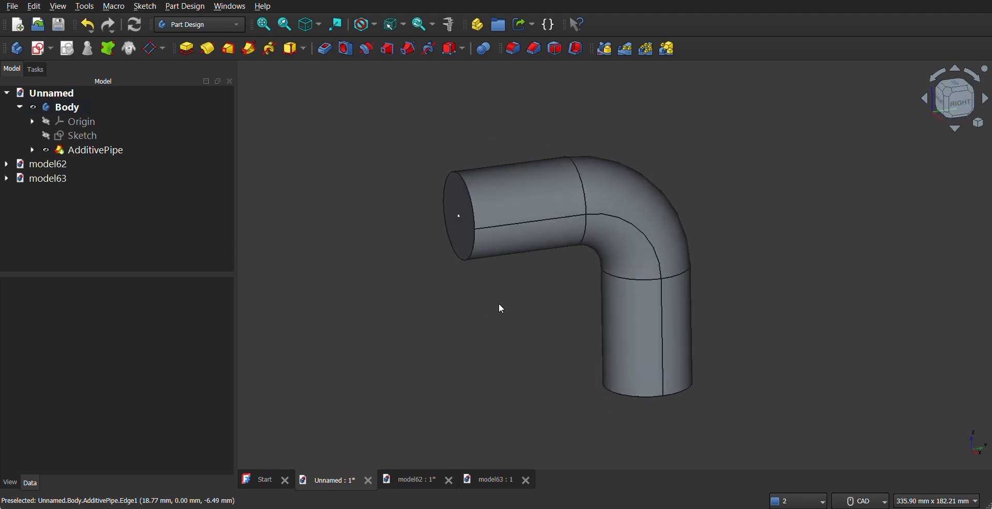
Consult the elbow drawing in the browser PDF for the pipe's inner and outer diameters and return to FreeCAD.
key("alt+Tab")
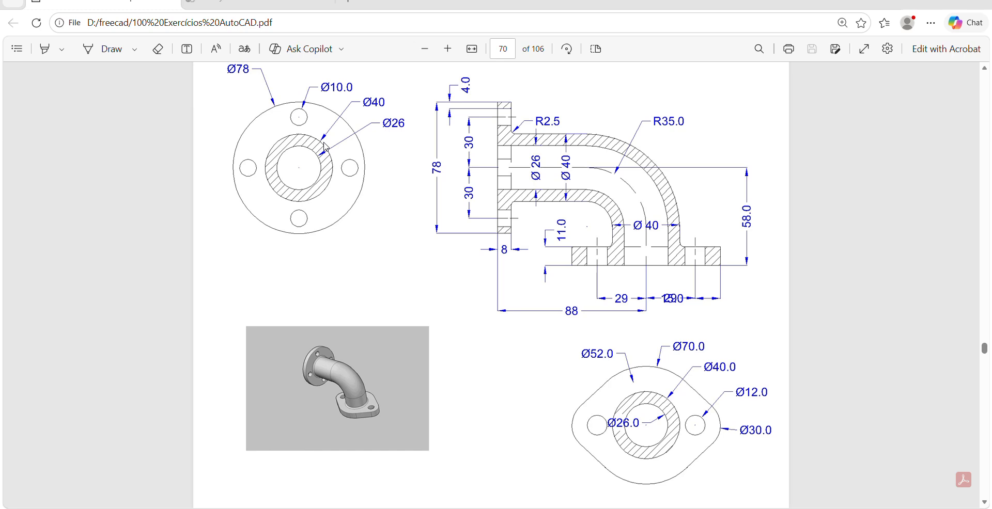
middle_click(210, 152)
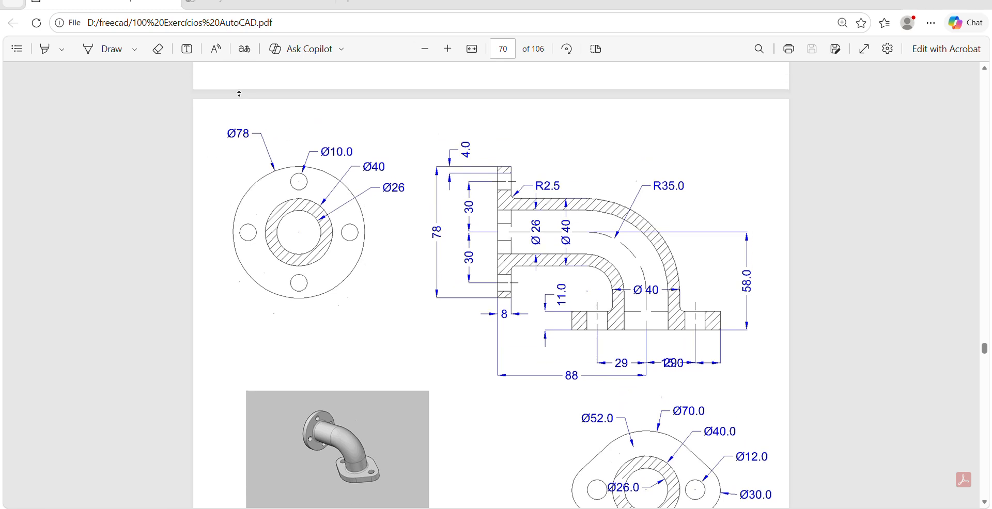
middle_click(259, 248)
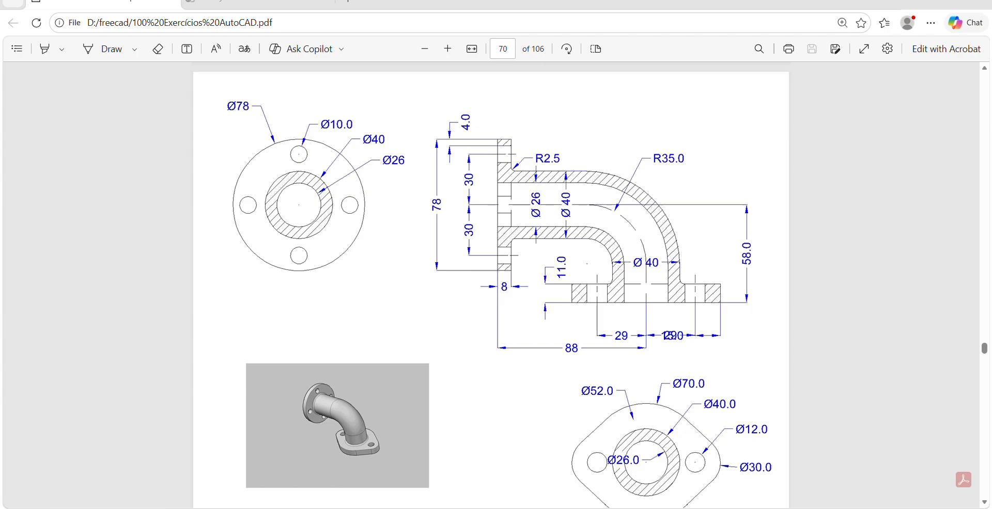
left_click(723, 470)
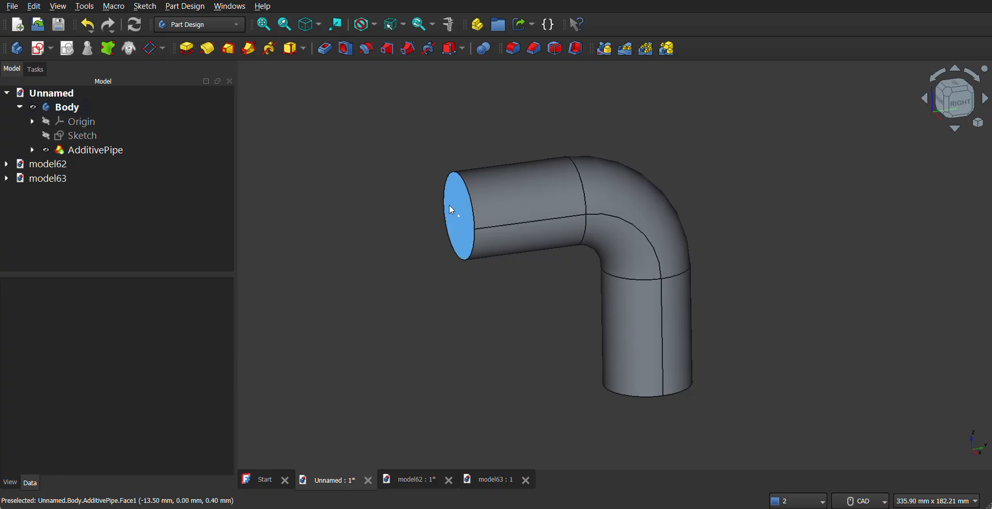
Hollow the elbow inwards with a 7 mm Thickness, opening both circular end faces, using Skin mode and Arc joins.
middle_click_drag(478, 296, 517, 303)
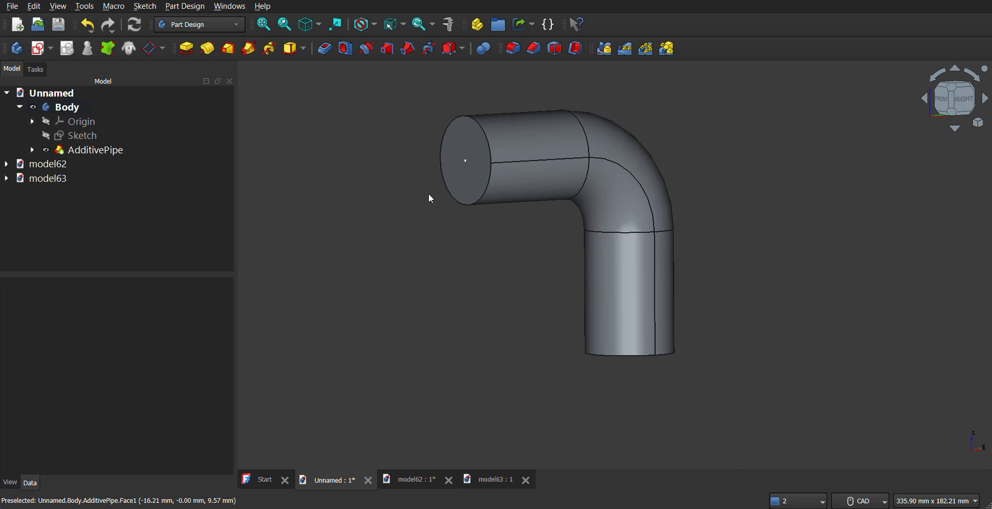
left_click(577, 50)
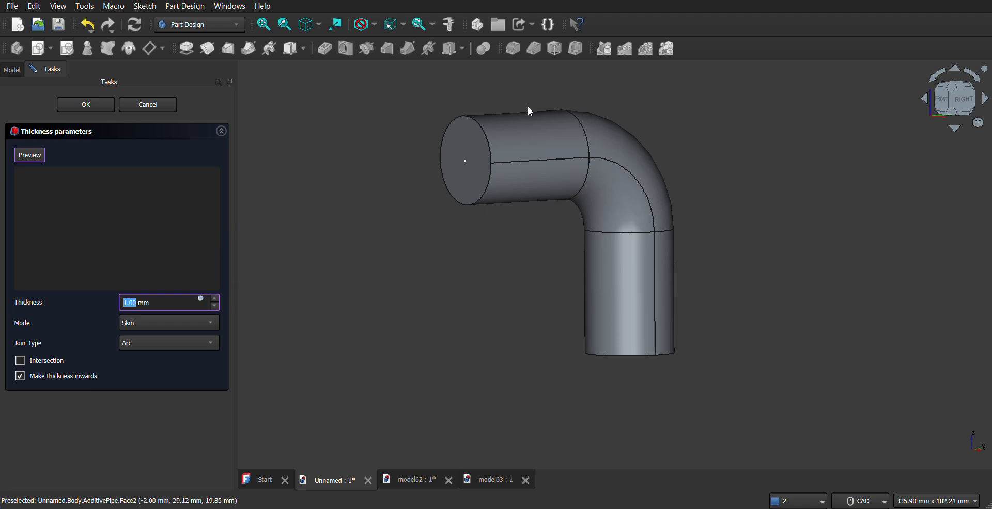
left_click(464, 162)
middle_click_drag(622, 366, 620, 331)
left_click(621, 454)
middle_click_drag(622, 443, 599, 305)
left_click(164, 309)
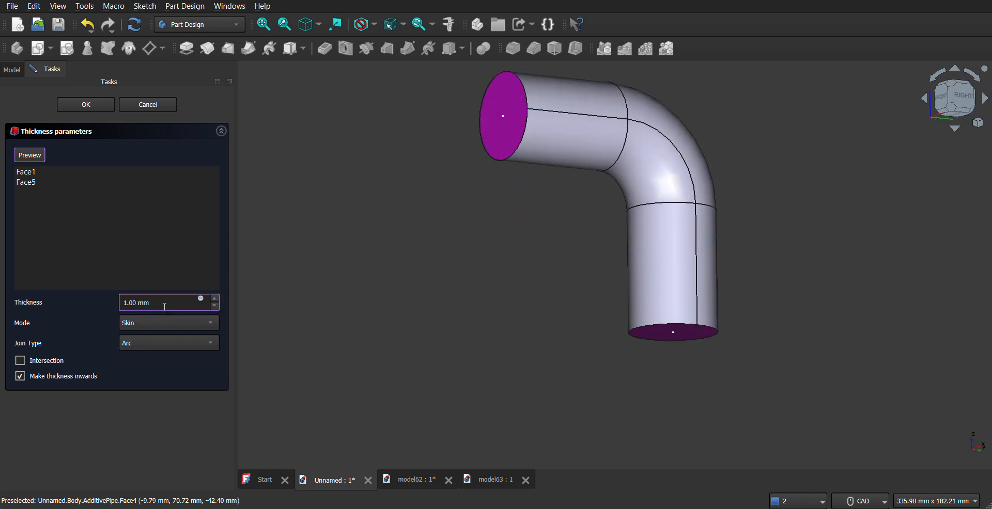
key("ctrl+a")
type("7")
left_click(124, 435)
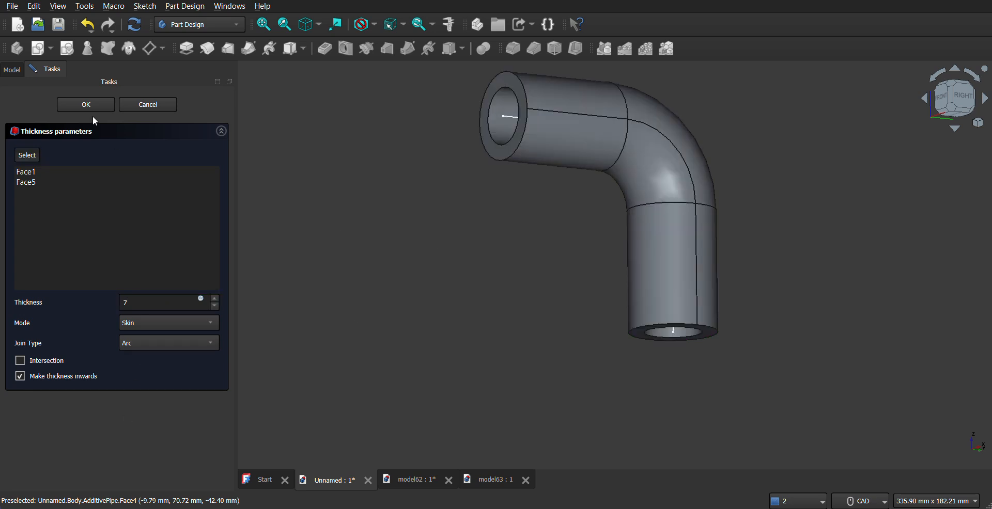
left_click(98, 104)
middle_click_drag(530, 272, 481, 246)
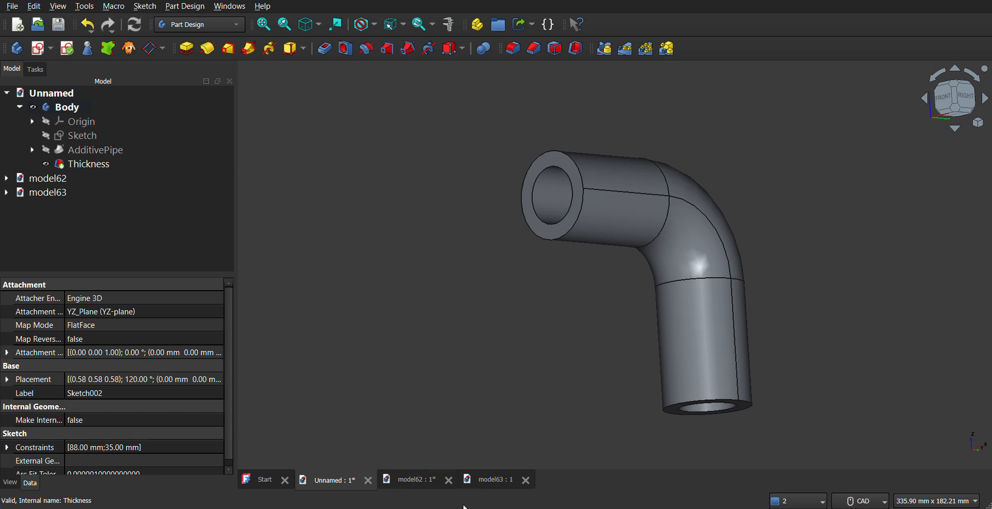
Consult the elbow drawing, start a sketch on the upper pipe end's ring face and project the pipe's outer edge into it.
key("alt+Tab")
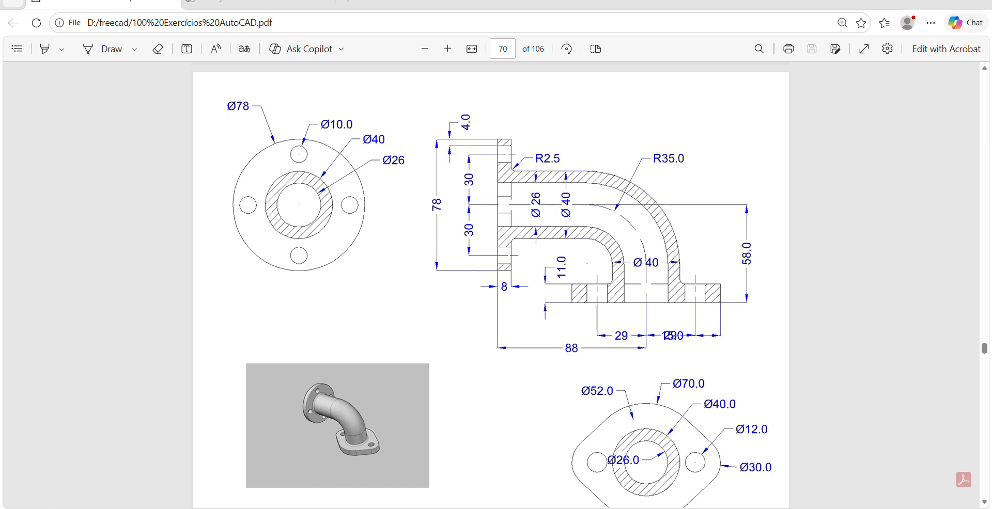
key("alt+Tab")
left_click(536, 233)
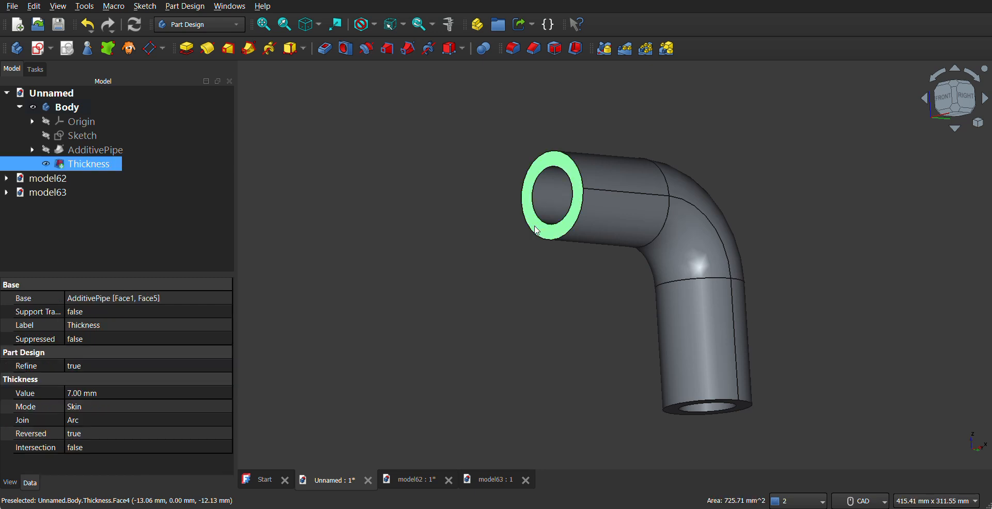
left_click(50, 48)
left_click(57, 66)
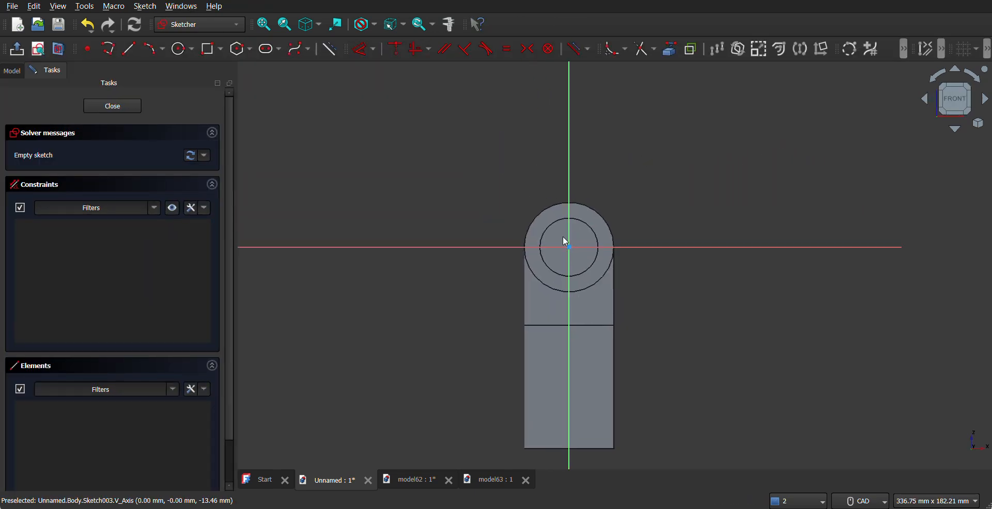
left_click(669, 50)
left_click(551, 213)
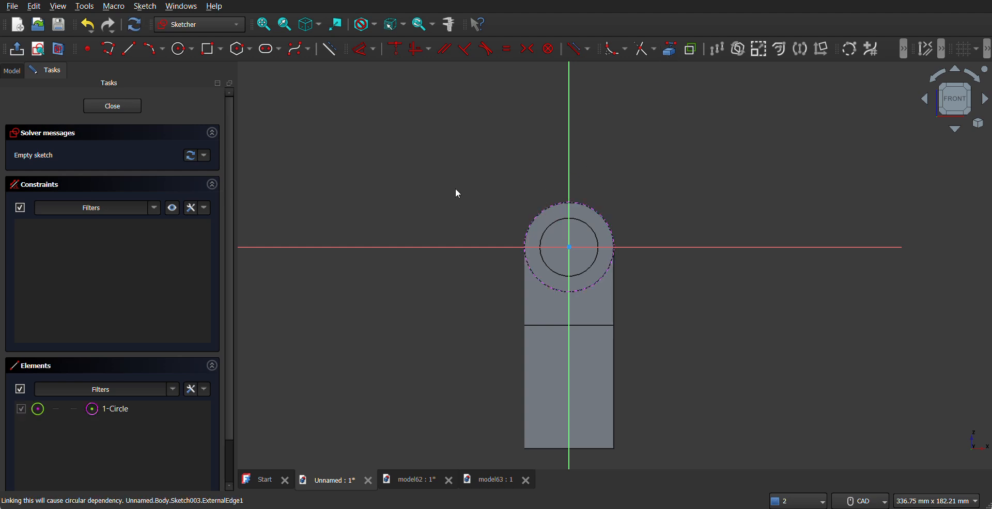
Draw two concentric circles at the origin, one matching the 40 mm pipe edge and one 78 mm in diameter, and close the sketch.
left_click(181, 49)
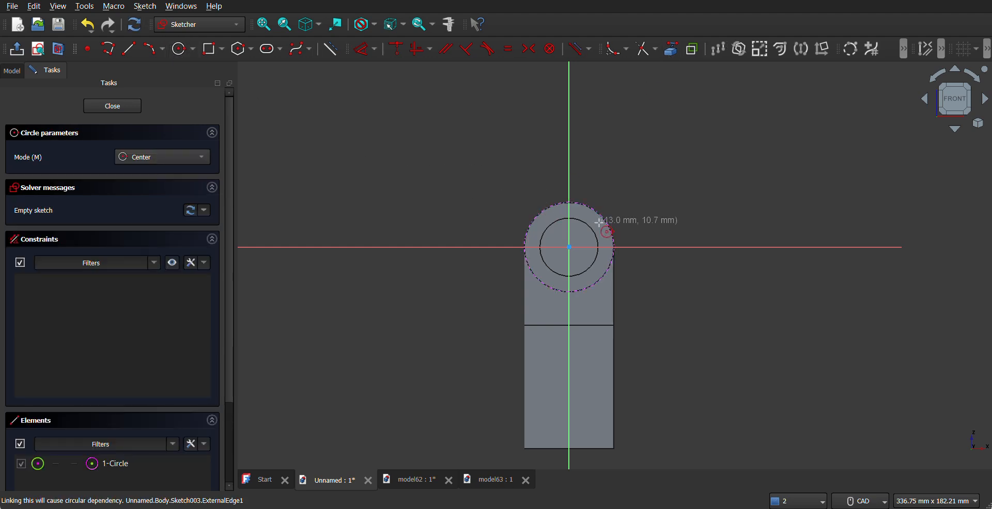
left_click(568, 246)
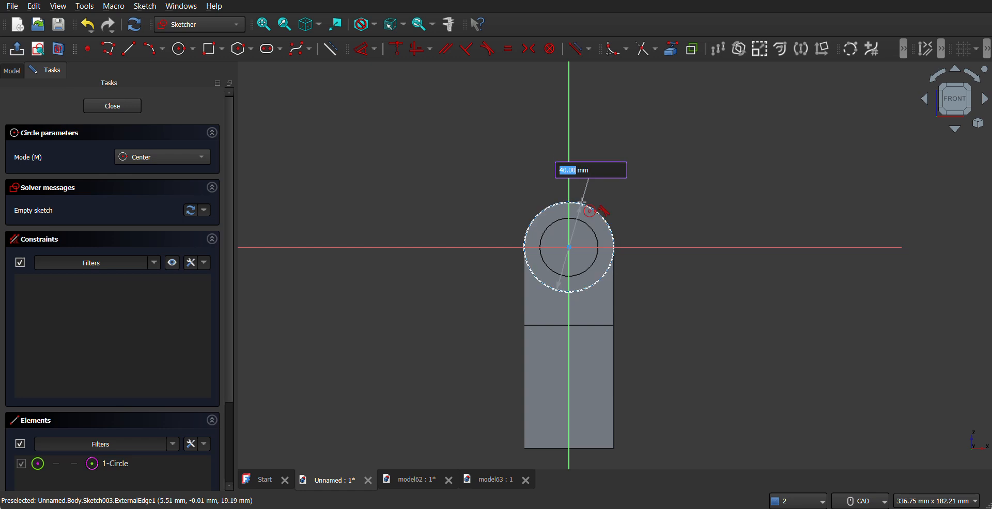
left_click(582, 203)
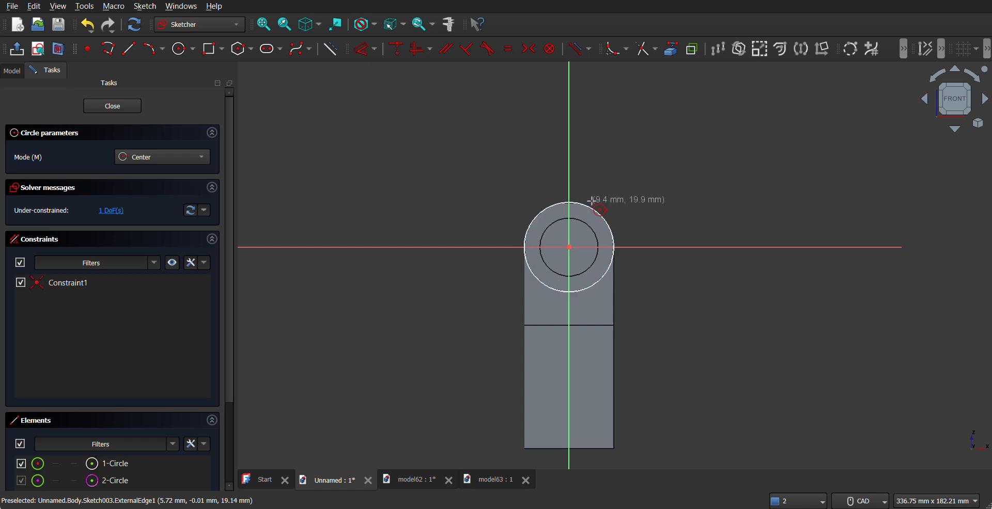
left_click(568, 246)
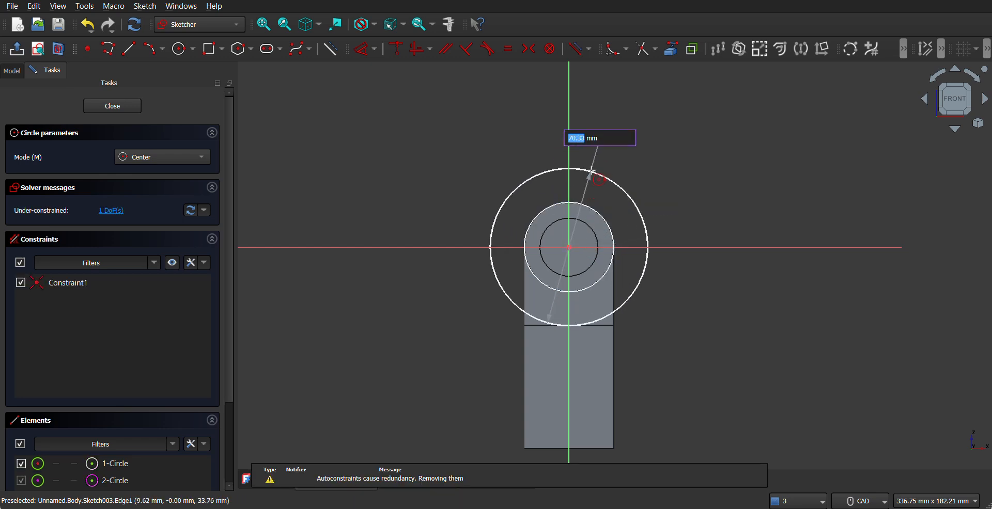
type("78")
key("Return")
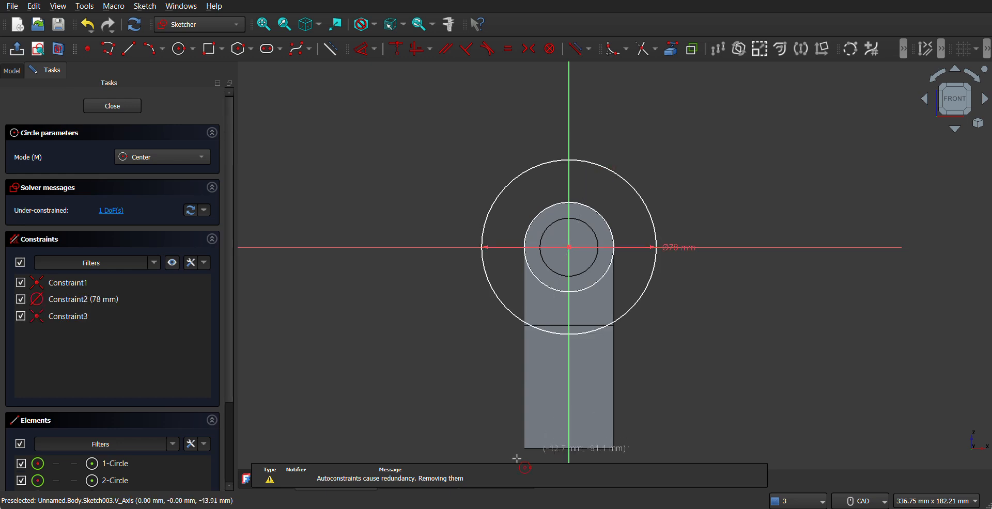
key("alt+Tab")
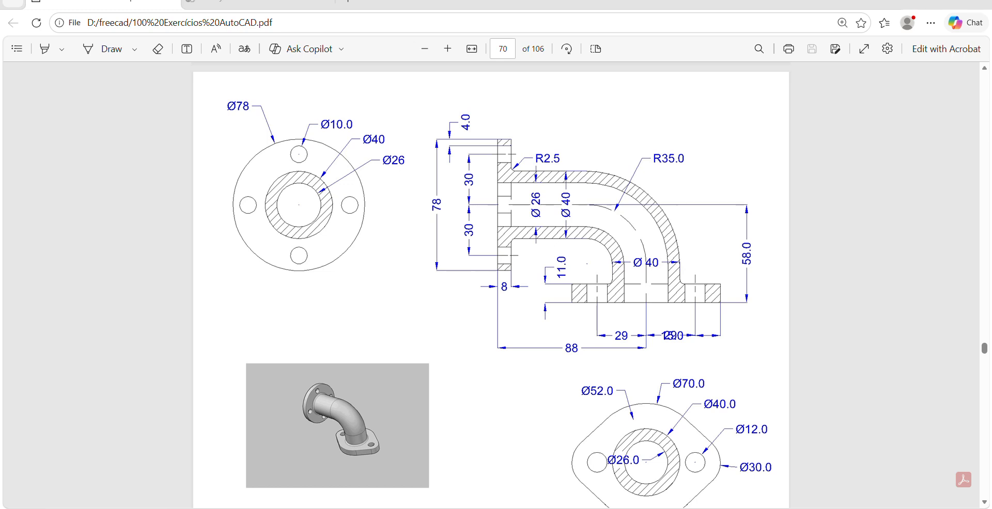
key("alt+Tab")
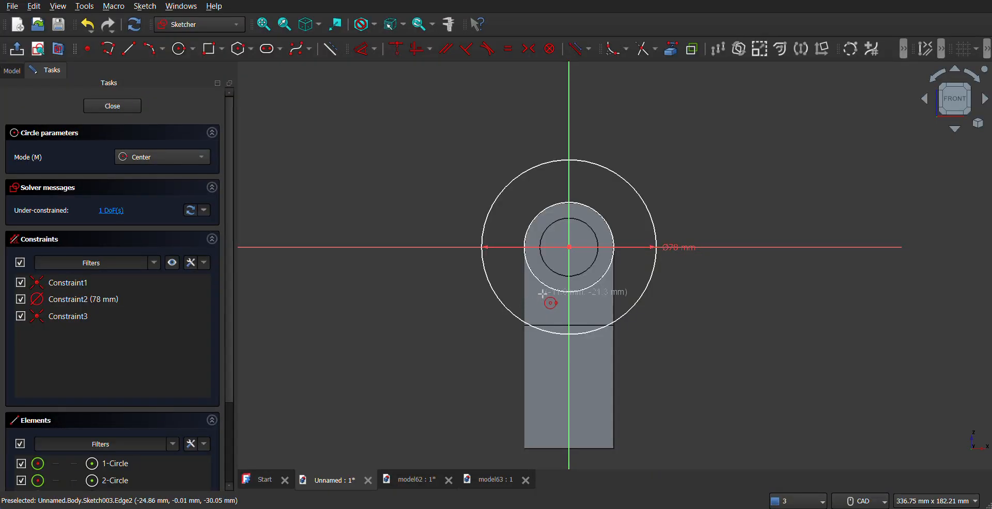
middle_click_drag(543, 294, 455, 300)
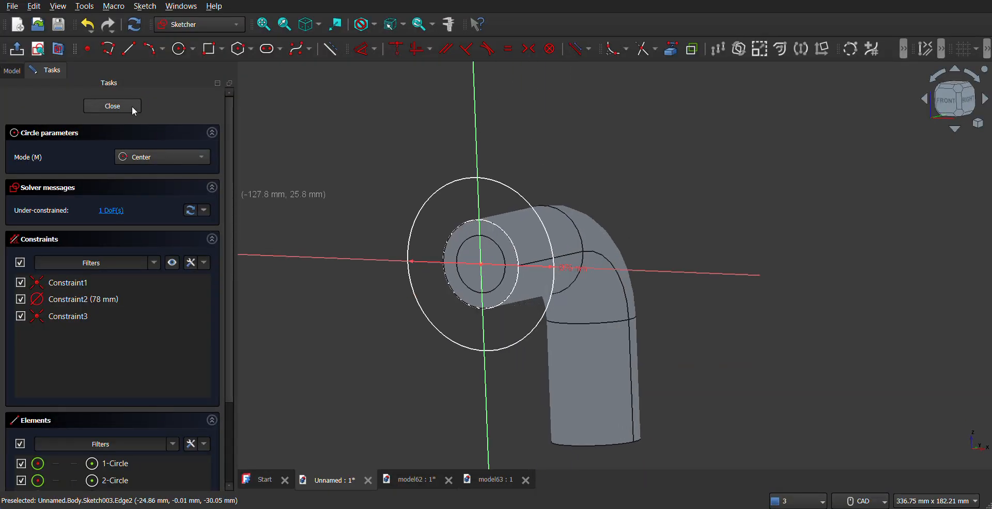
left_click(131, 107)
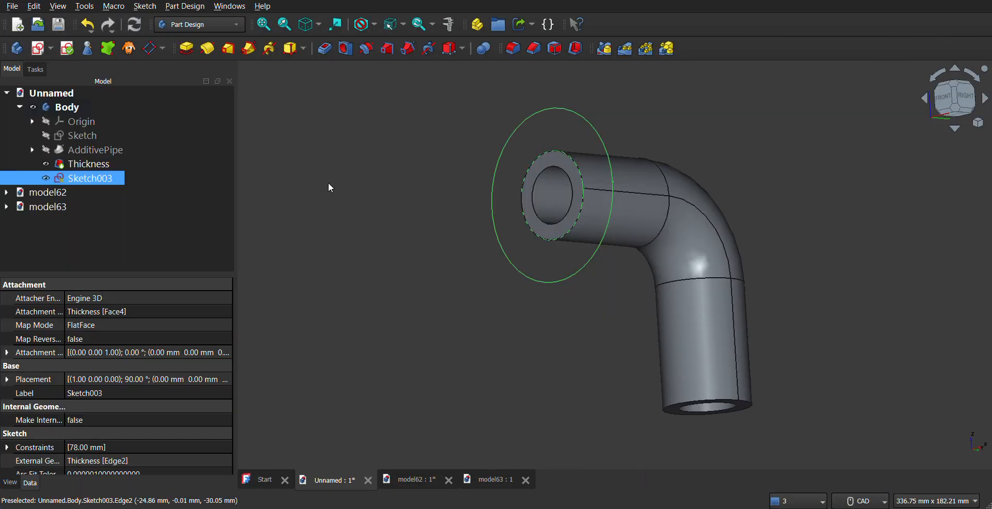
Pad the flange ring sketch 8 mm with Reversed direction along the pipe and consult the elbow drawing.
left_click(187, 49)
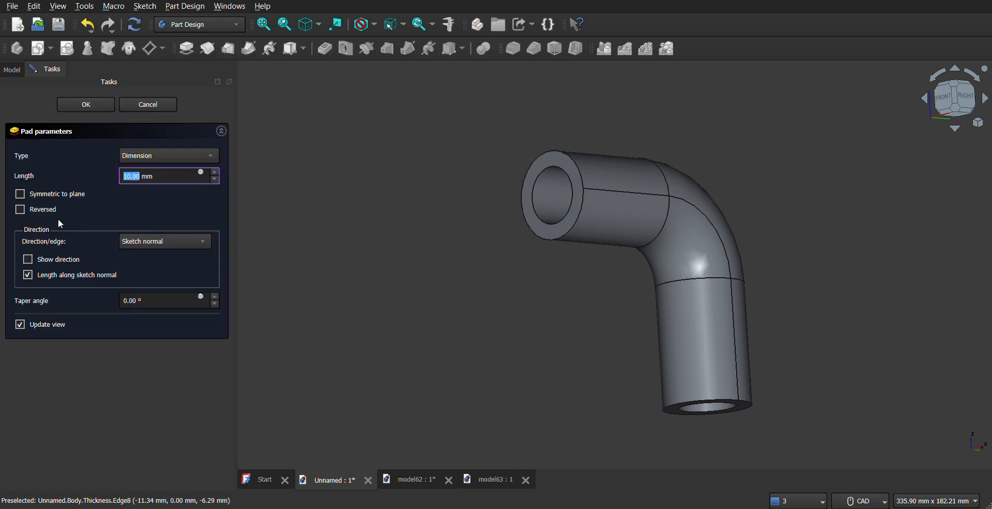
left_click(44, 209)
left_click(156, 177)
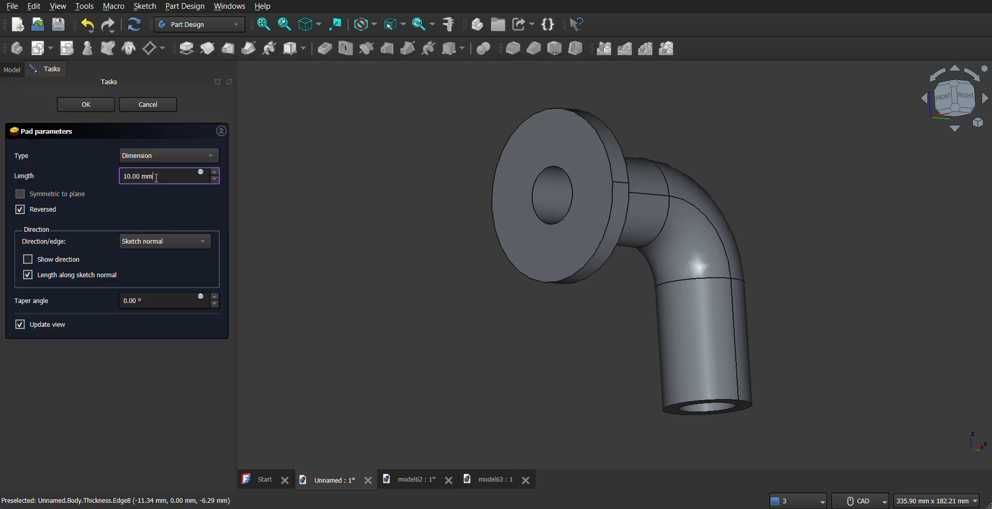
key("ctrl+a")
type("8")
middle_click_drag(478, 285, 362, 223)
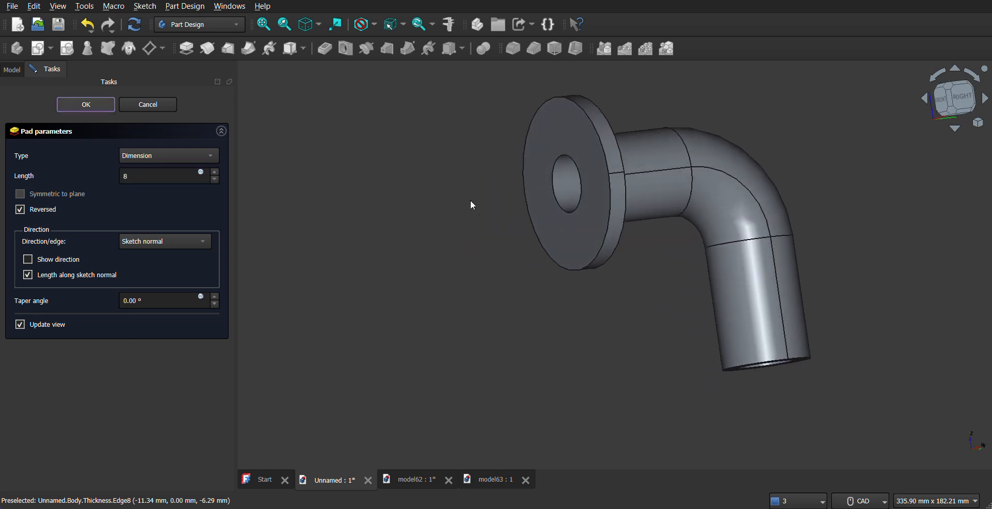
middle_click_drag(578, 239, 505, 408)
middle_click_drag(468, 246, 554, 296)
key("alt+Tab")
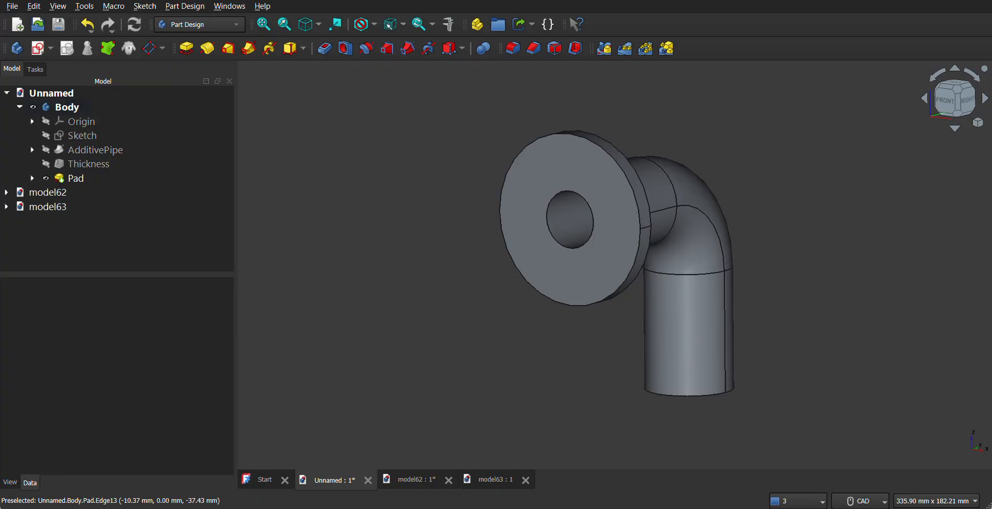
key("alt+Tab")
left_click(588, 305)
left_click(51, 54)
left_click(54, 67)
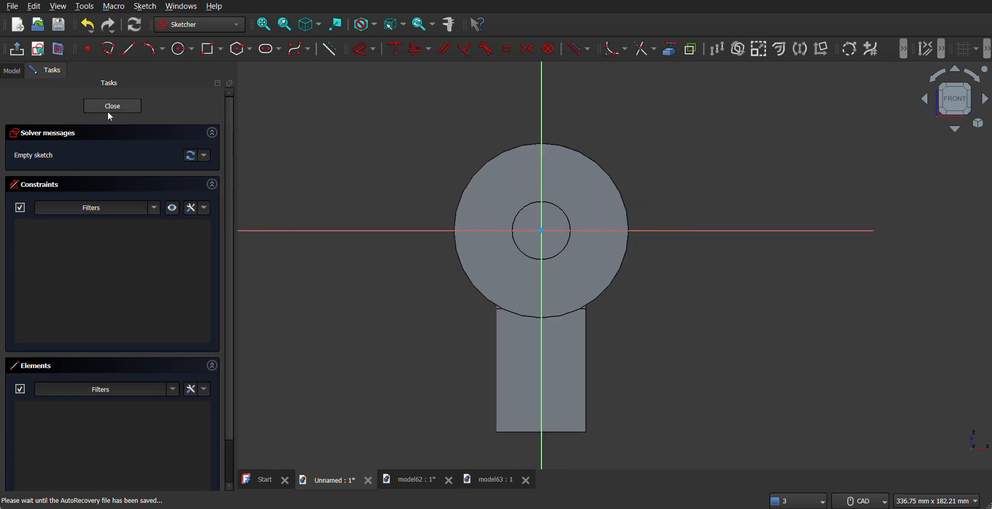
left_click(114, 110)
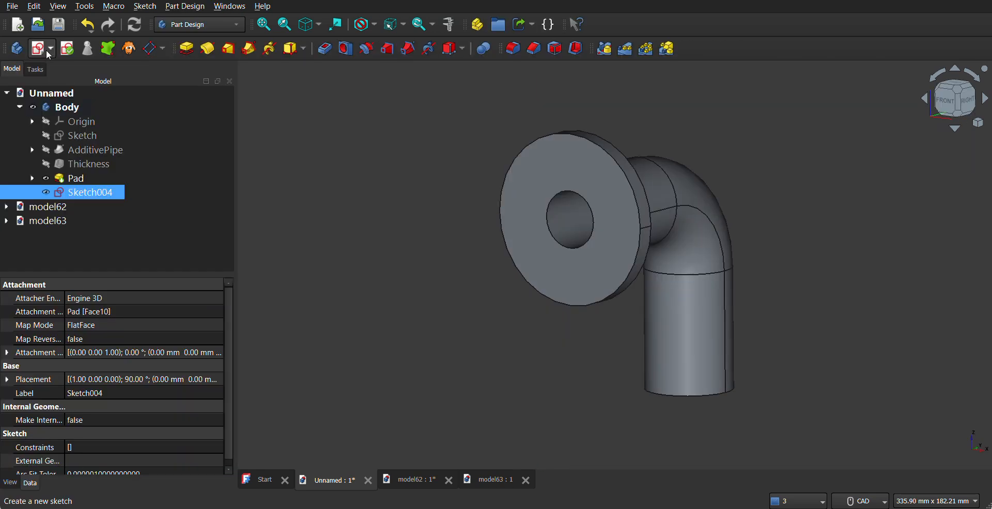
left_click(53, 48)
left_click(54, 67)
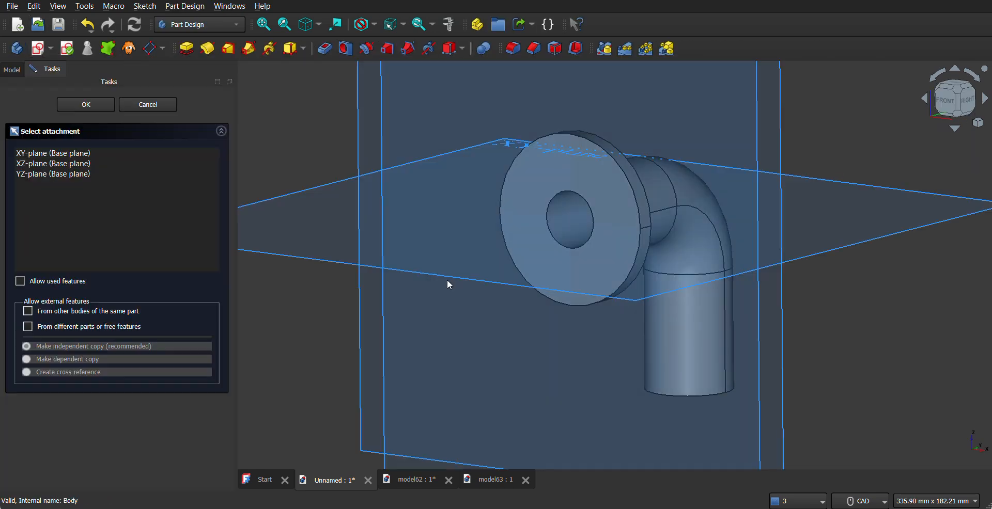
left_click(157, 106)
Start a sketch on the round flange's front face and consult the elbow drawing for the bolt-hole dimensions.
left_click(542, 181)
left_click(51, 48)
left_click(53, 67)
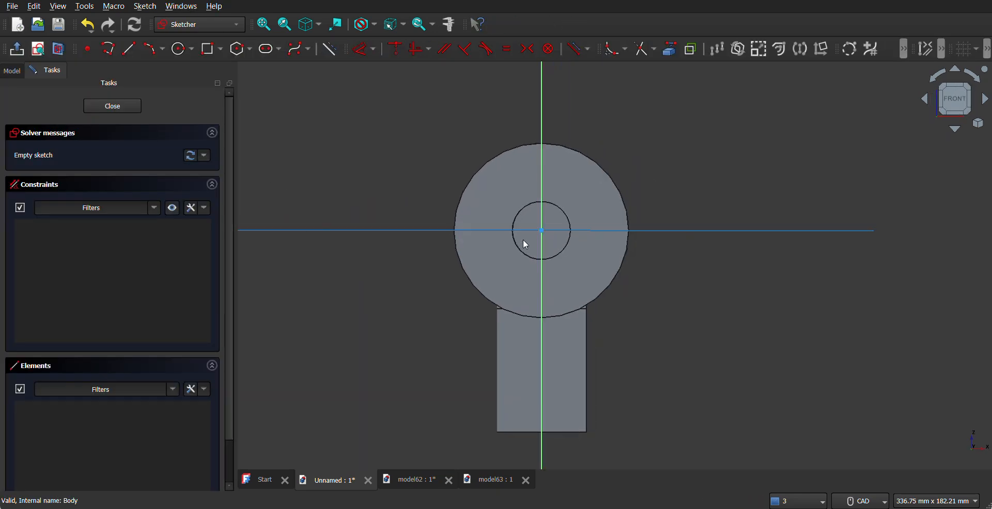
left_click(542, 174)
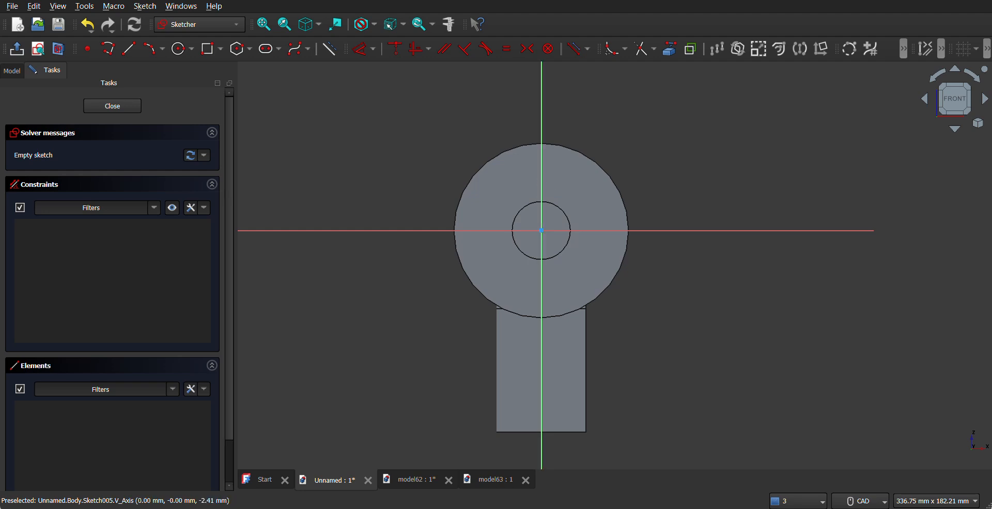
key("alt+Tab")
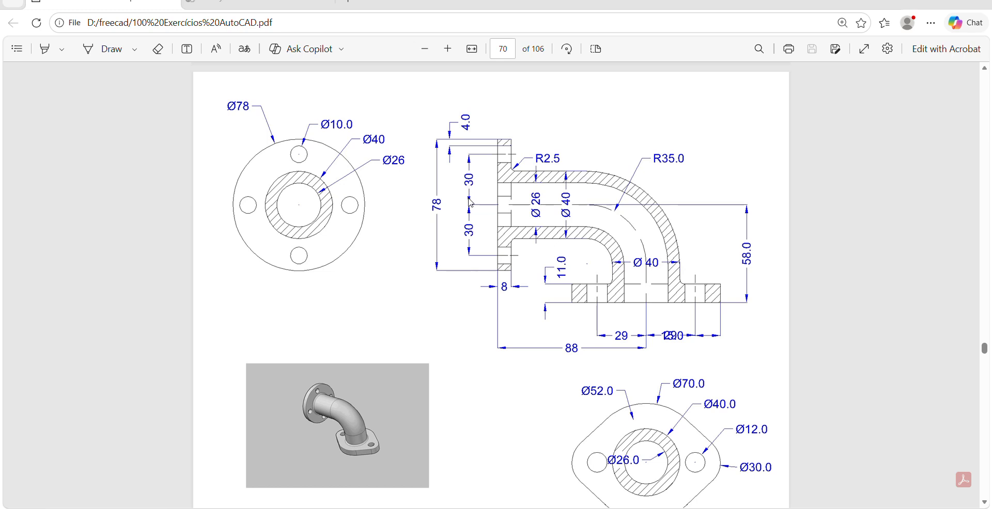
key("alt+Tab")
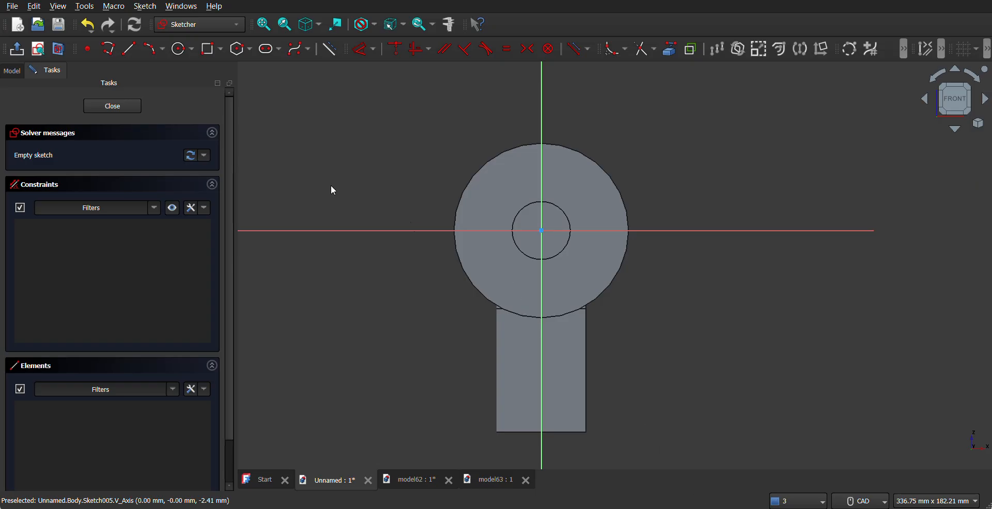
Draw a 60 mm diameter circle centred on the origin and convert it to construction geometry.
left_click(179, 54)
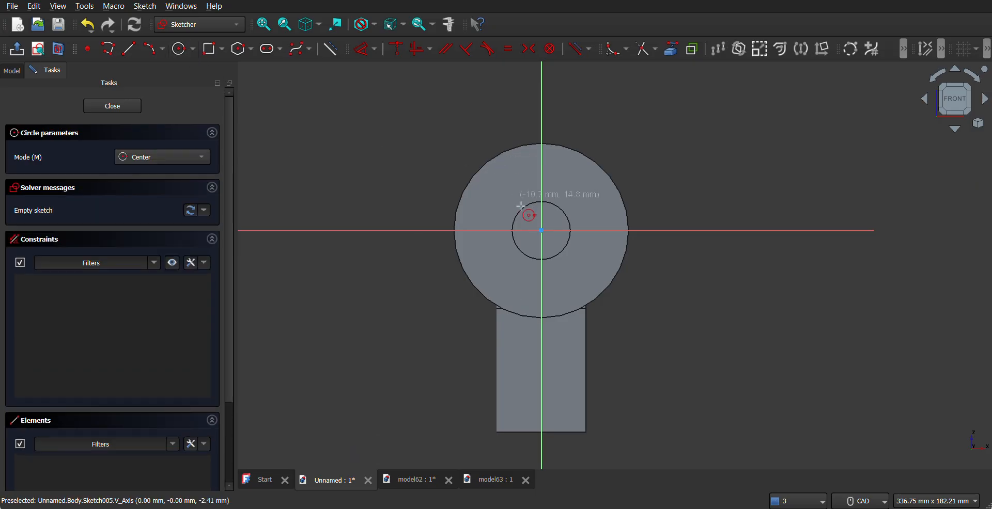
left_click(541, 231)
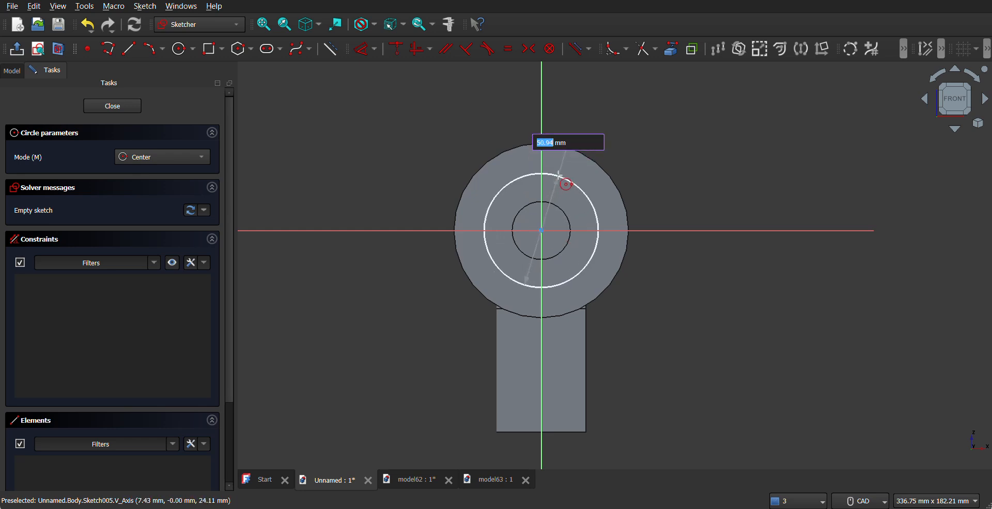
type("60")
key("Return")
right_click(556, 175)
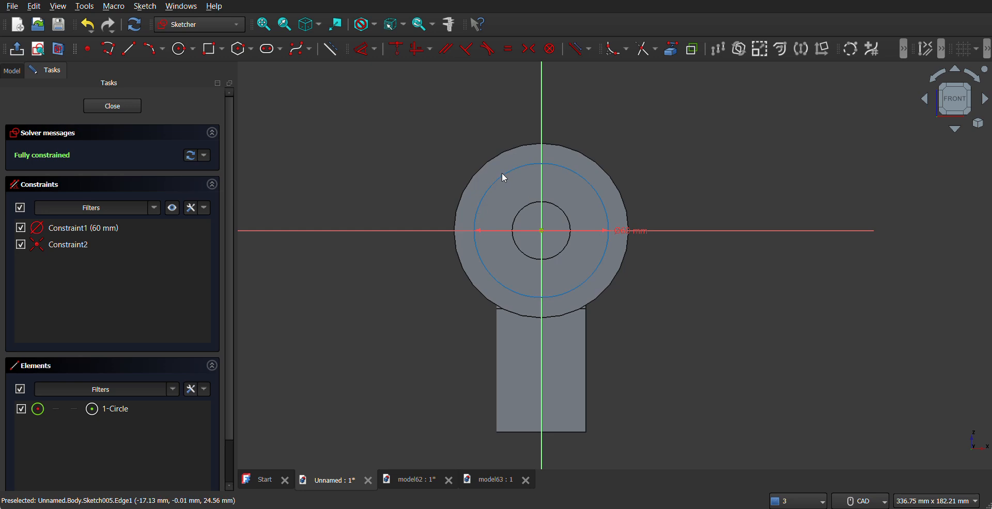
right_click(501, 172)
left_click(528, 200)
Draw a 10 mm diameter bolt-hole circle centred on the construction circle near its uppermost point.
left_click(179, 49)
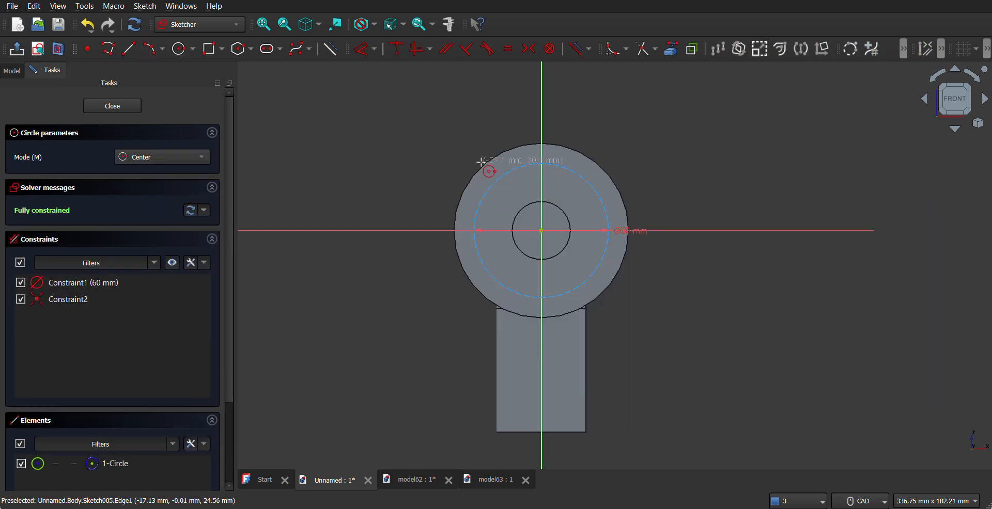
left_click(540, 162)
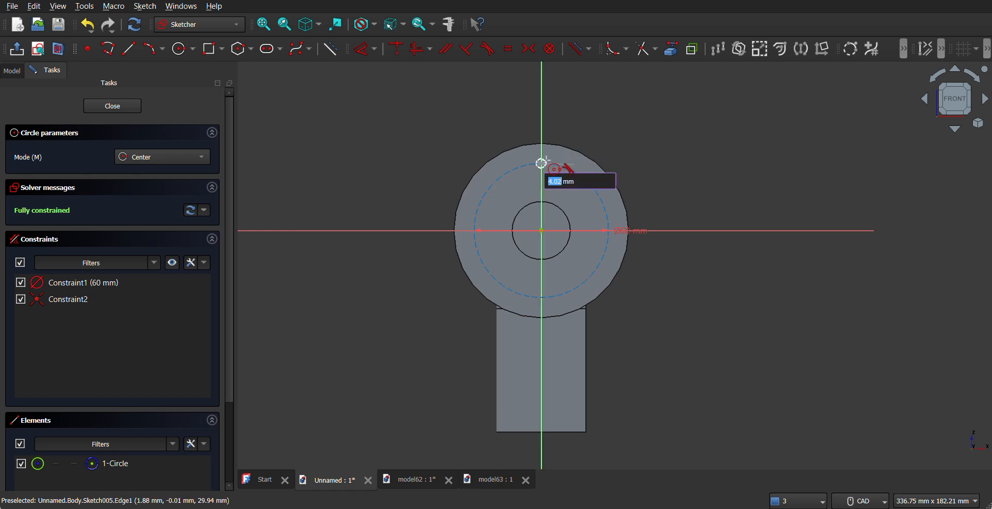
type("10")
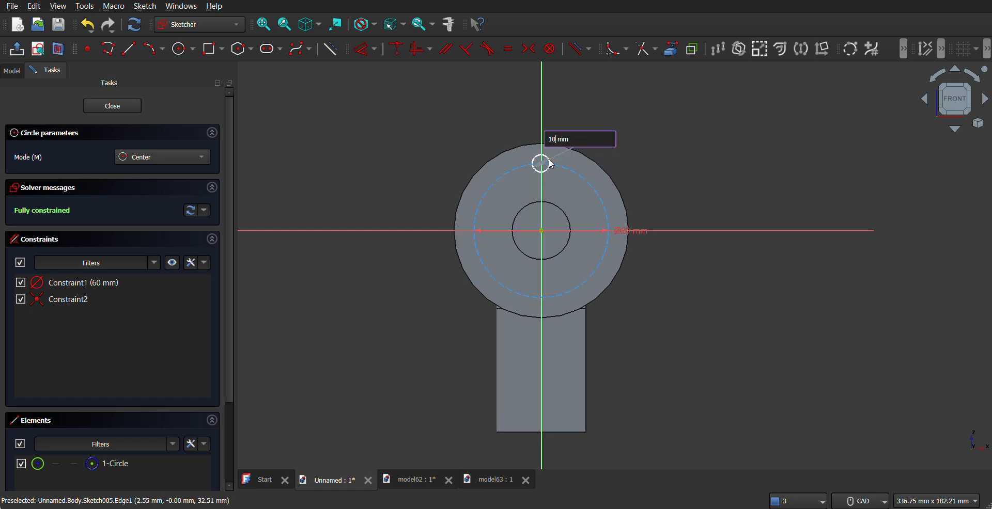
key("Return")
scroll(543, 165, "up", 2)
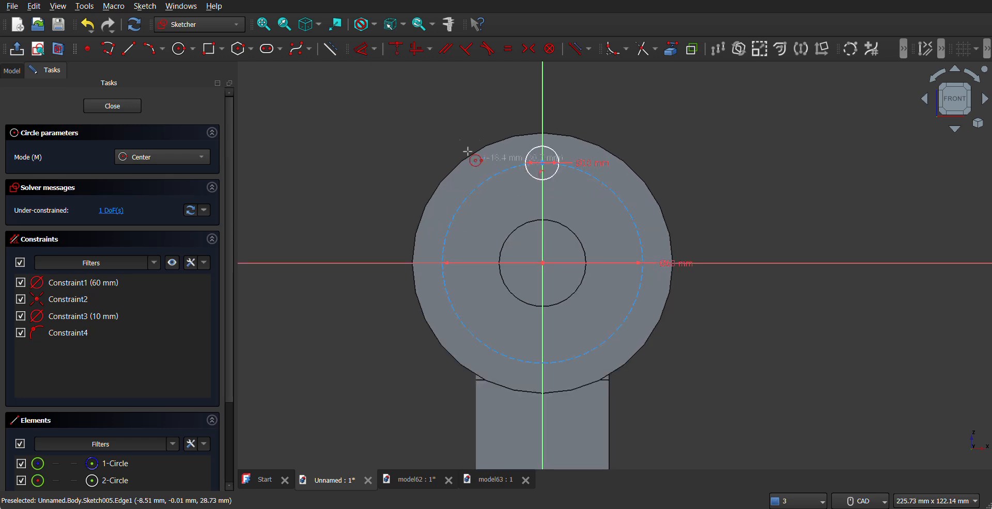
key("Escape")
Constrain the 10 mm circle's centre to lie on the vertical axis.
scroll(532, 170, "up", 2)
mouse_move(547, 168)
left_mouse_down()
mouse_move(578, 176)
mouse_move(559, 169)
left_mouse_up()
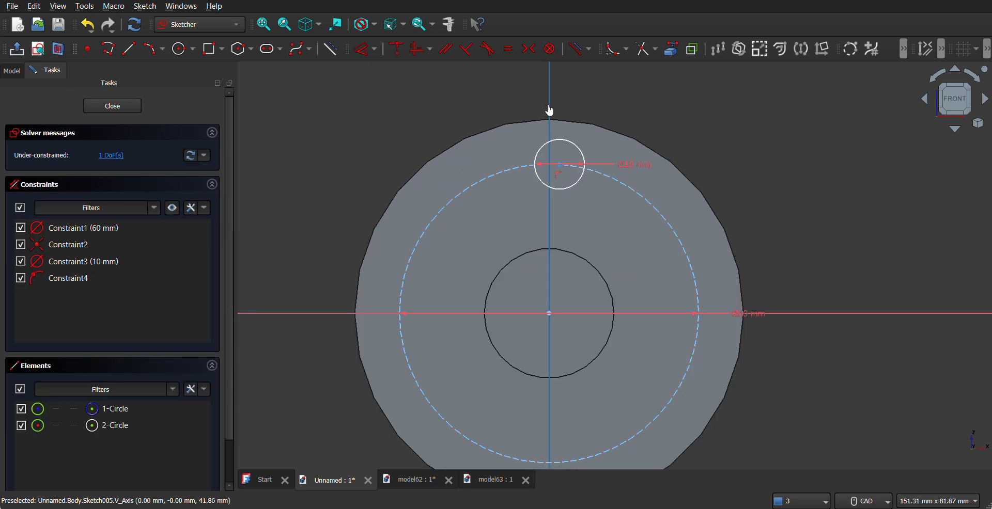
left_click(558, 168)
left_click(397, 49)
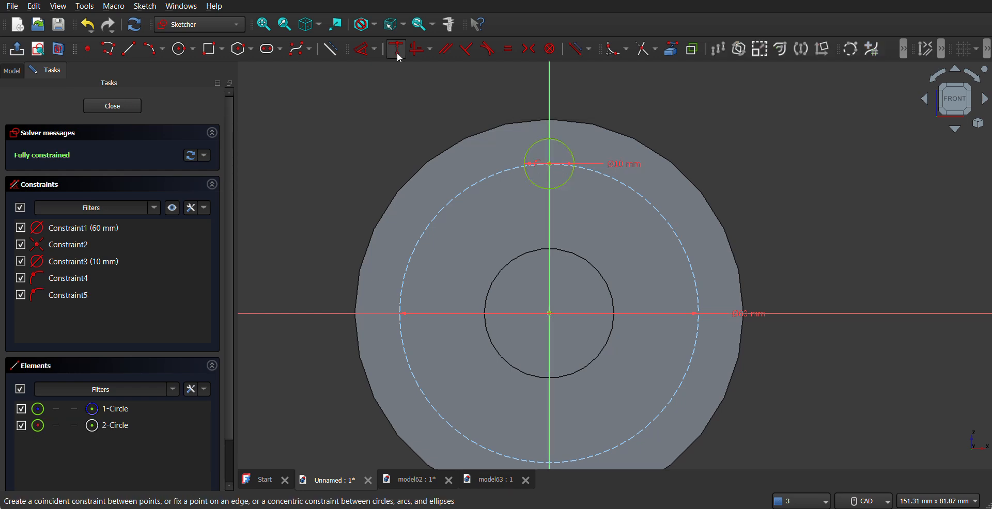
Close the bolt-hole sketch and cut it into the round flange with the Hole feature at 10 mm diameter.
left_click(102, 106)
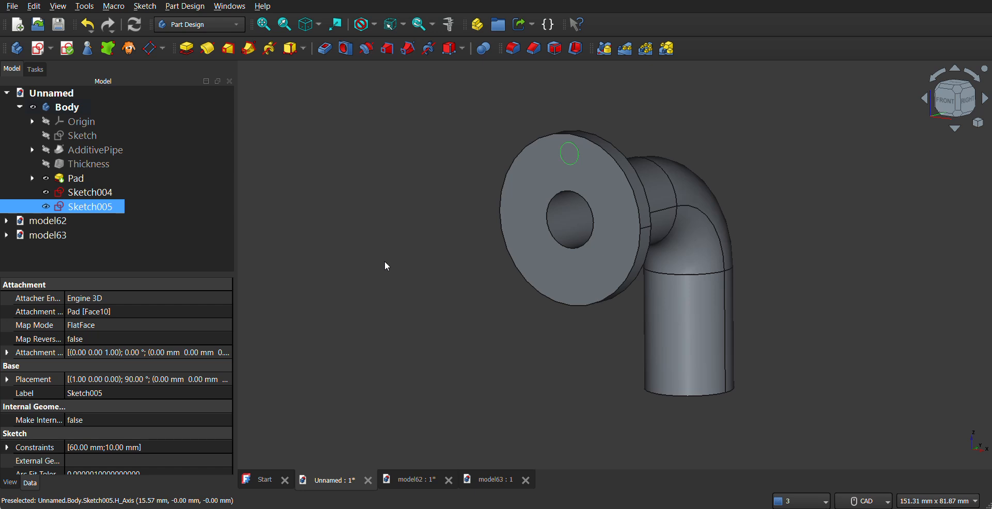
left_click(347, 51)
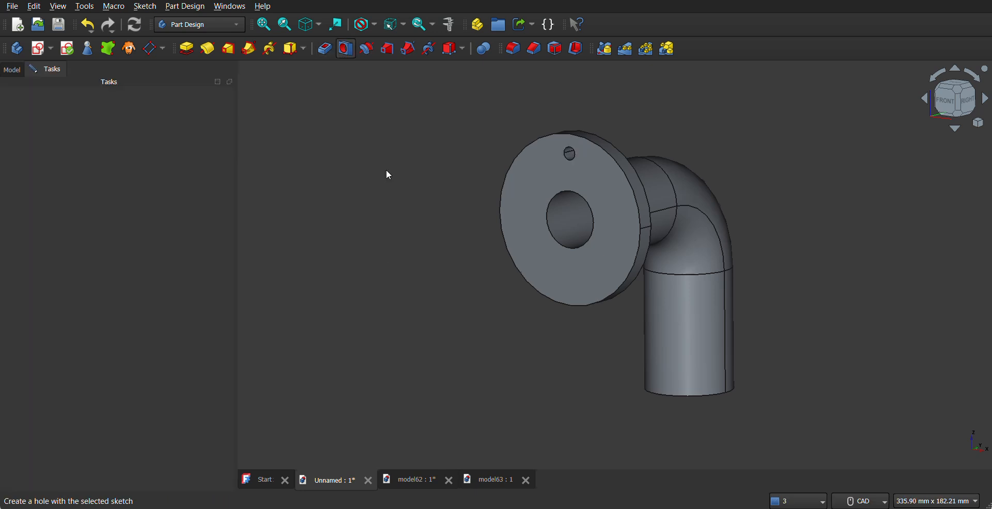
left_click(154, 192)
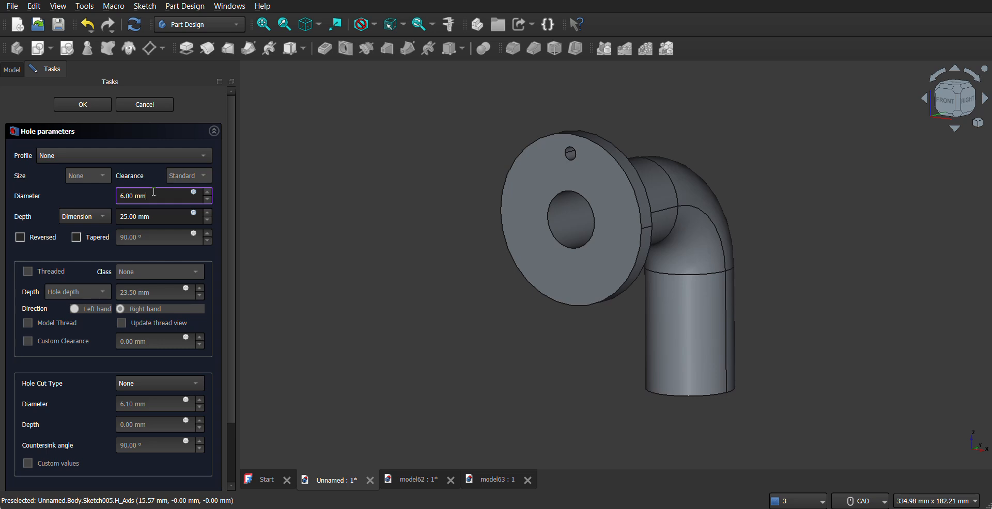
key("ctrl+a")
type("10")
left_click(125, 137)
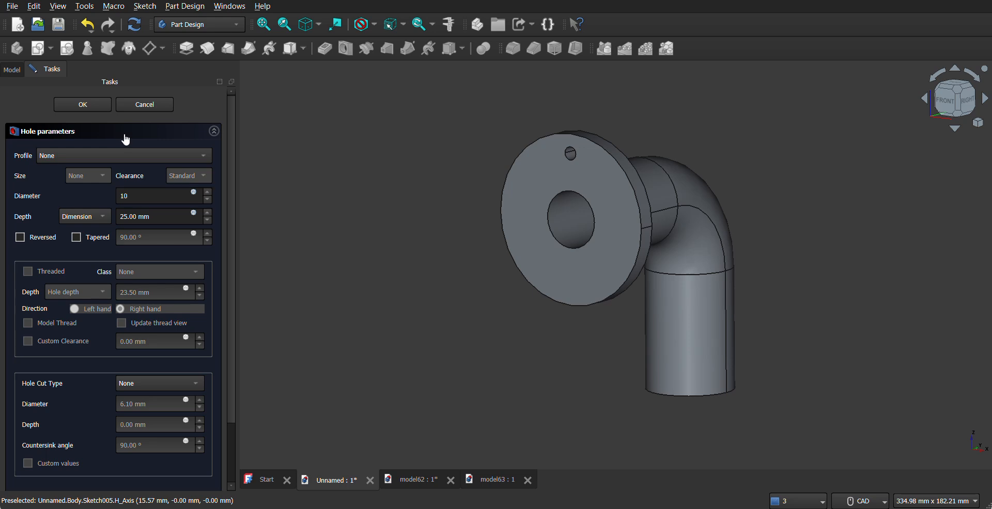
middle_click_drag(555, 216, 594, 197)
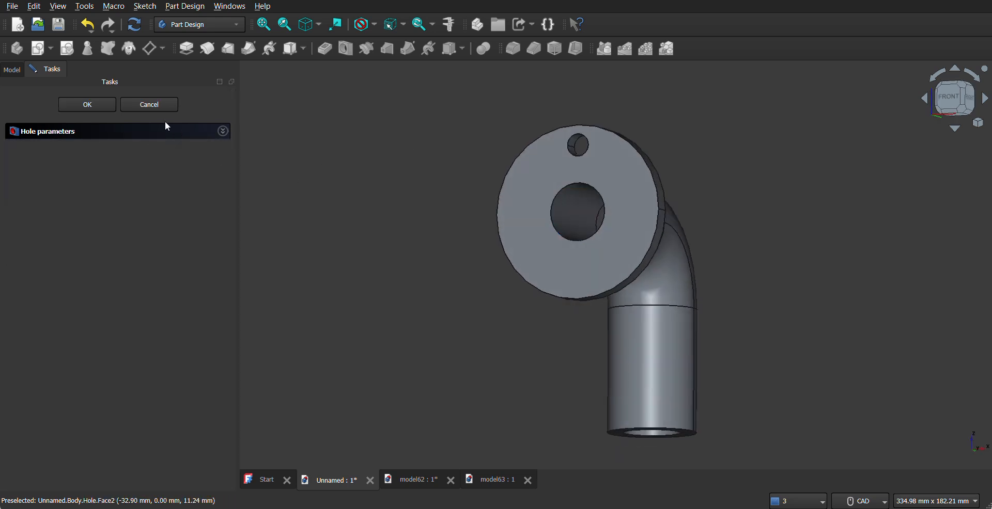
left_click(87, 105)
middle_click_drag(645, 289, 636, 321)
middle_click_drag(531, 255, 537, 293)
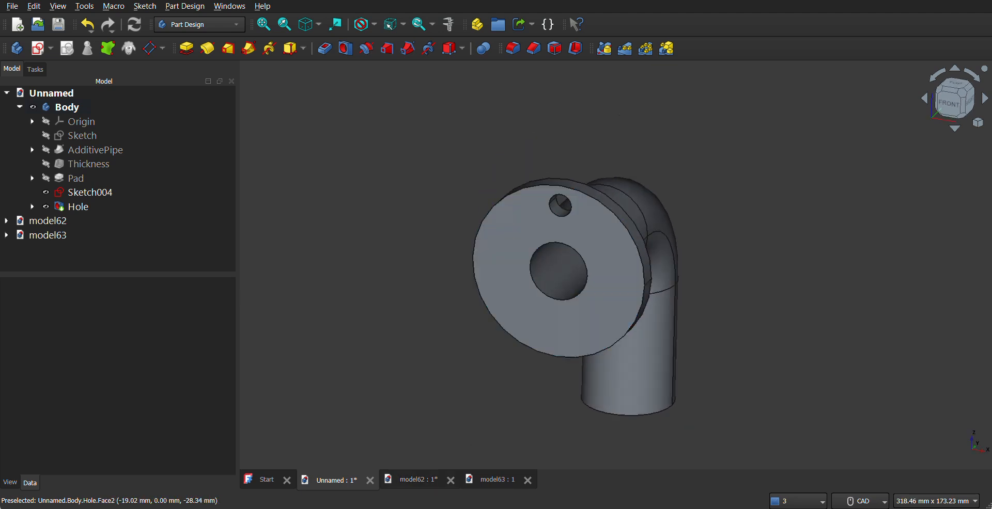
Polar-pattern the bolt hole around the flange's axis with 4 occurrences over 360°.
key("alt+Tab")
key("alt+Tab")
left_click(69, 208)
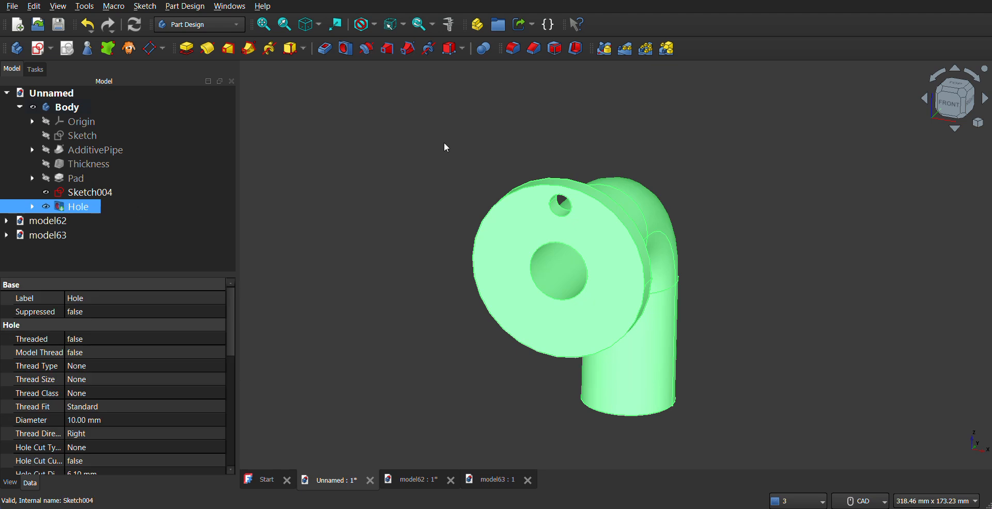
left_click(645, 48)
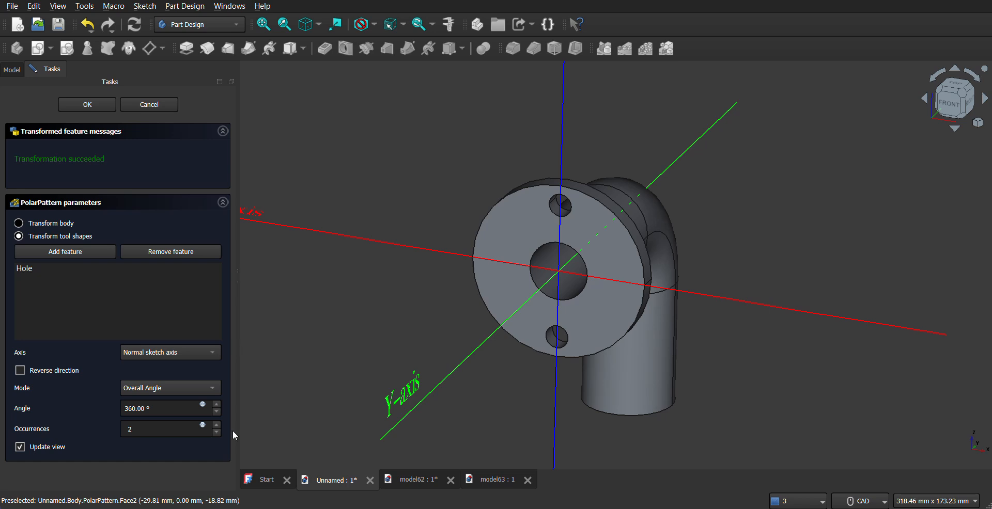
left_click(183, 432)
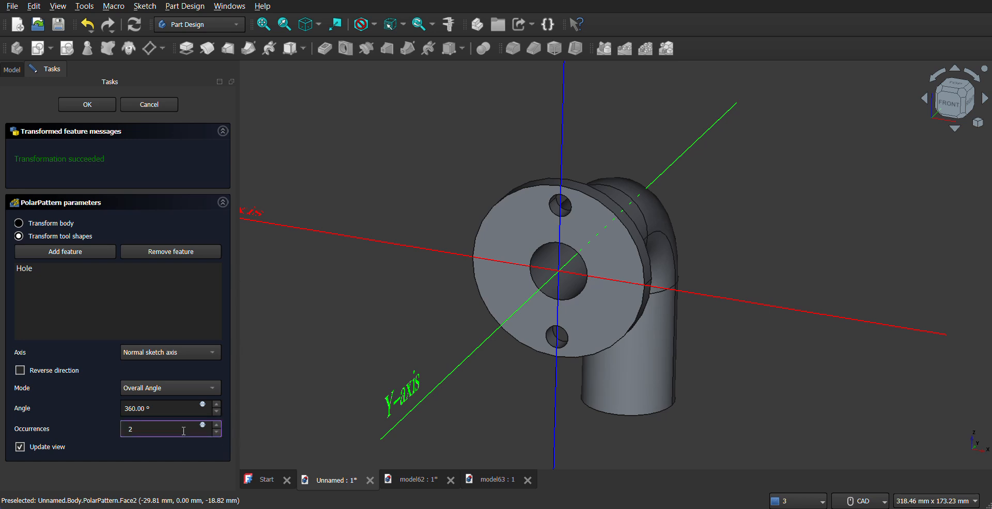
type("4")
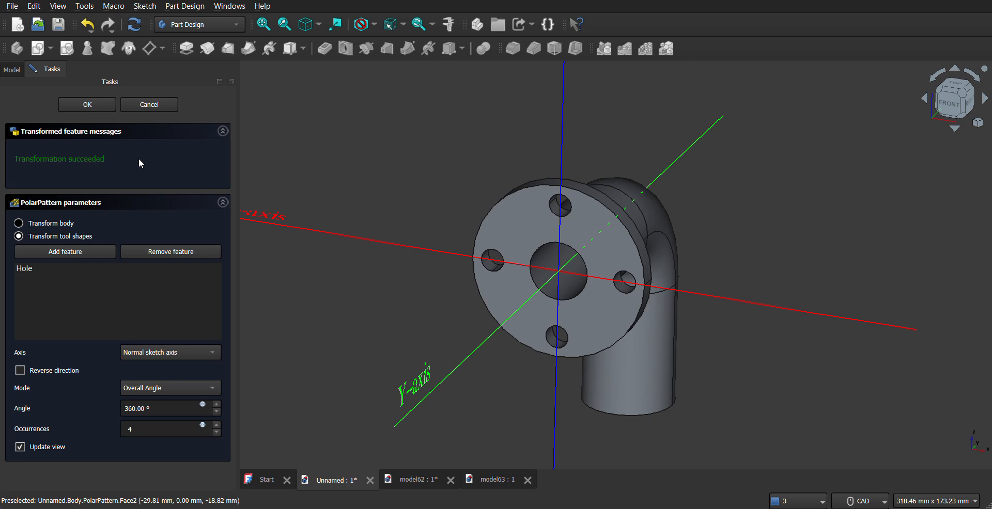
left_click(89, 105)
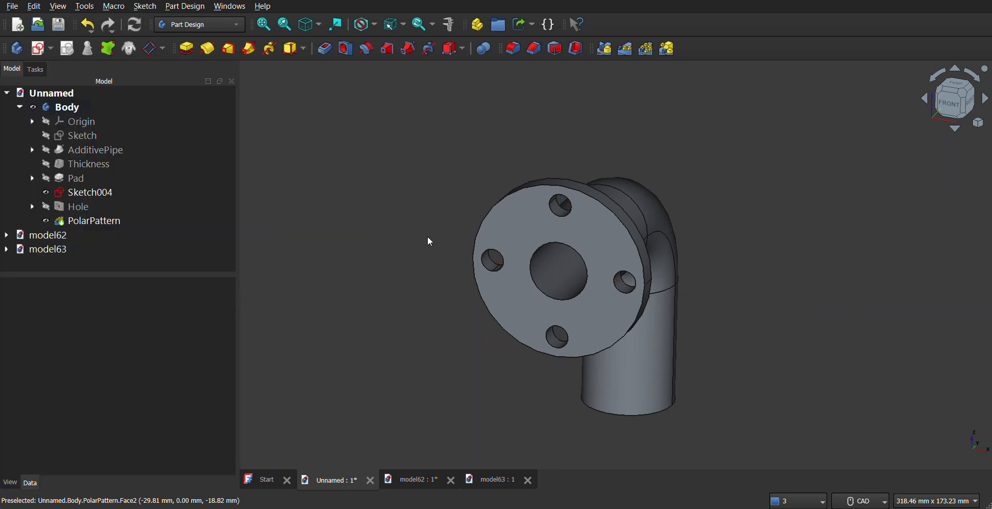
Start a sketch on the annular face at the pipe's free end and consult the elbow drawing for the second flange's dimensions.
middle_click_drag(630, 354, 545, 279)
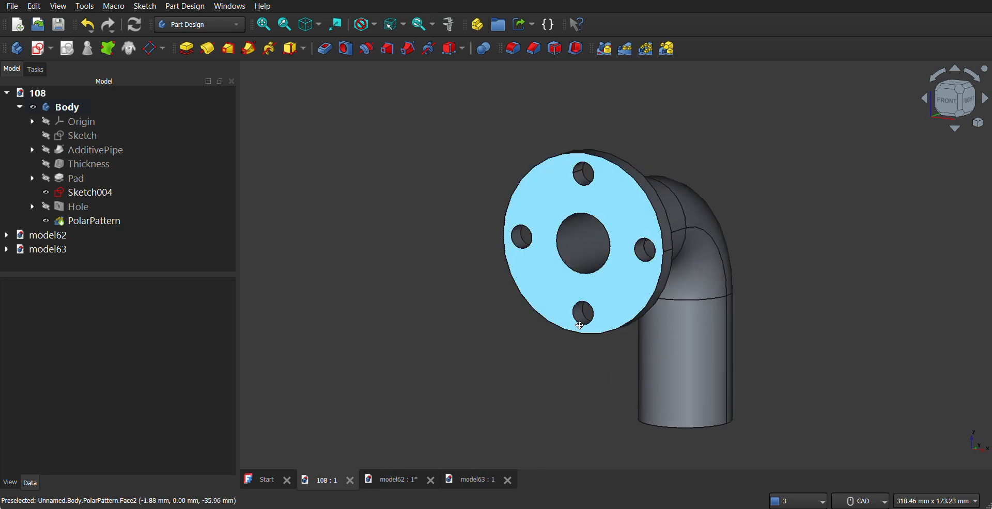
middle_click_drag(613, 380, 589, 301)
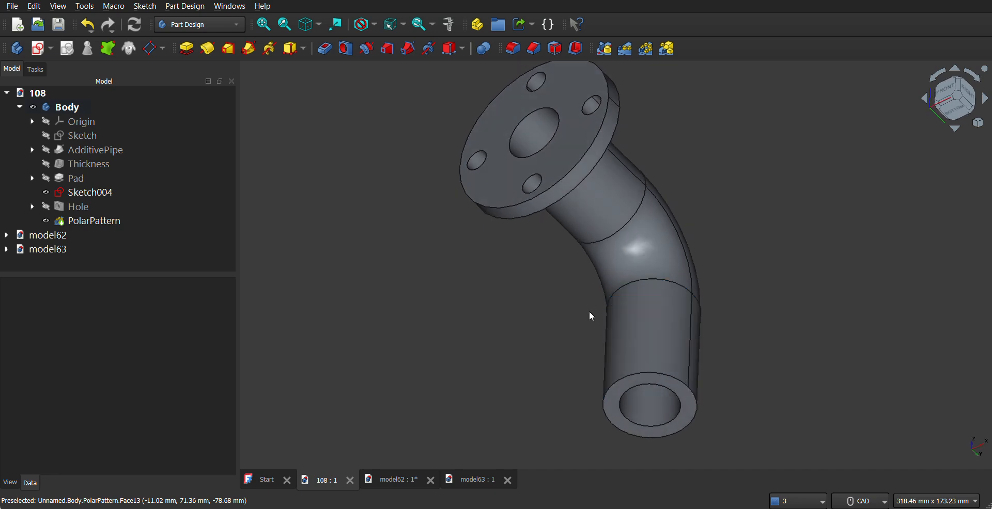
middle_click_drag(603, 342, 629, 297)
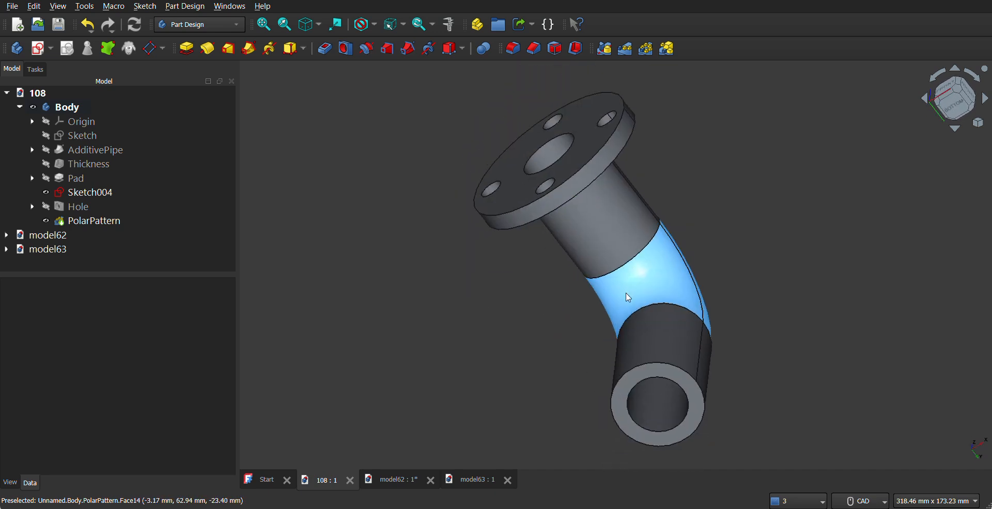
left_click(626, 407)
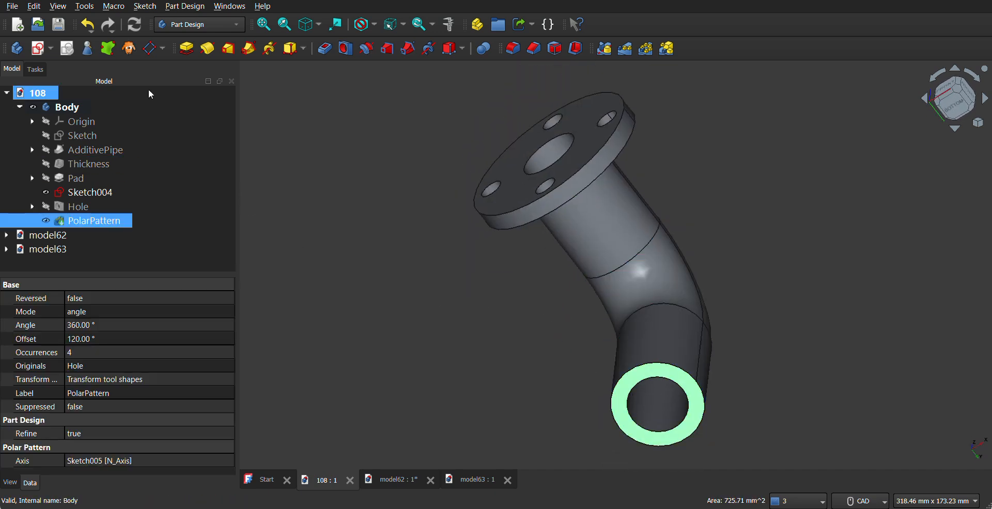
left_click(51, 48)
left_click(57, 64)
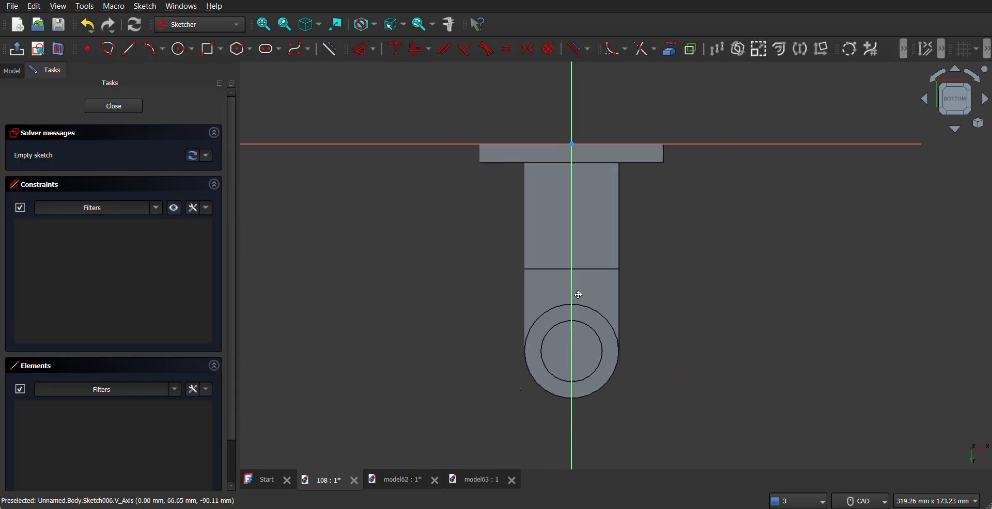
left_click(522, 508)
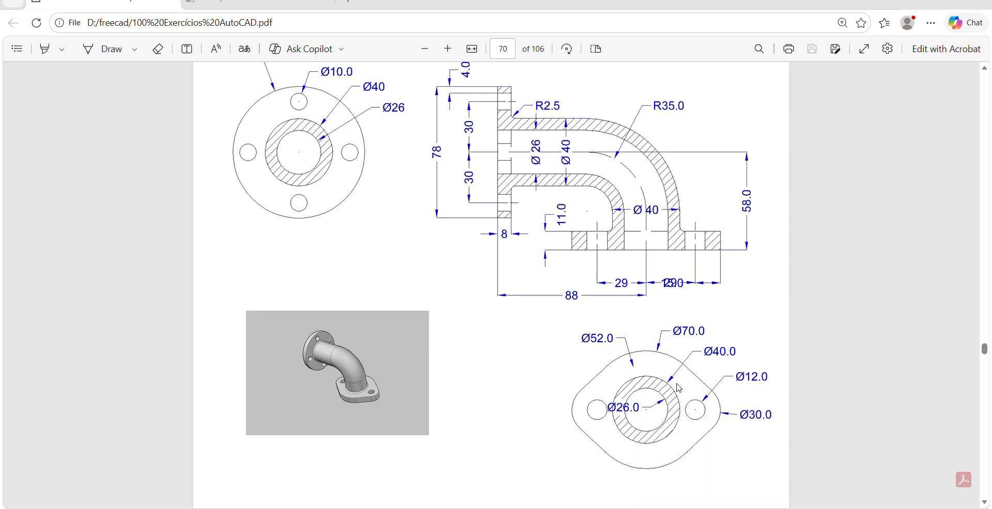
left_click(707, 508)
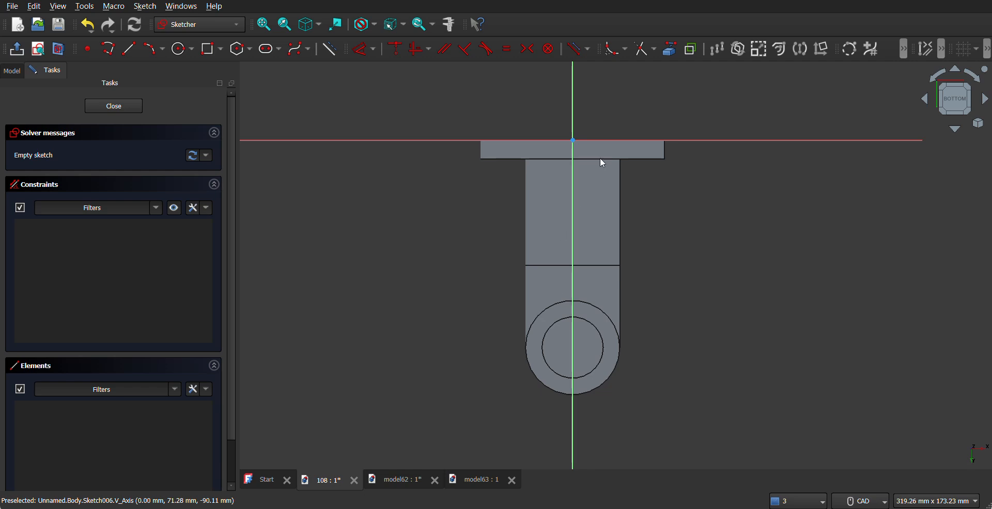
Project the pipe's outer edge into the sketch as external geometry and draw a concentric circle matching it.
left_click(669, 49)
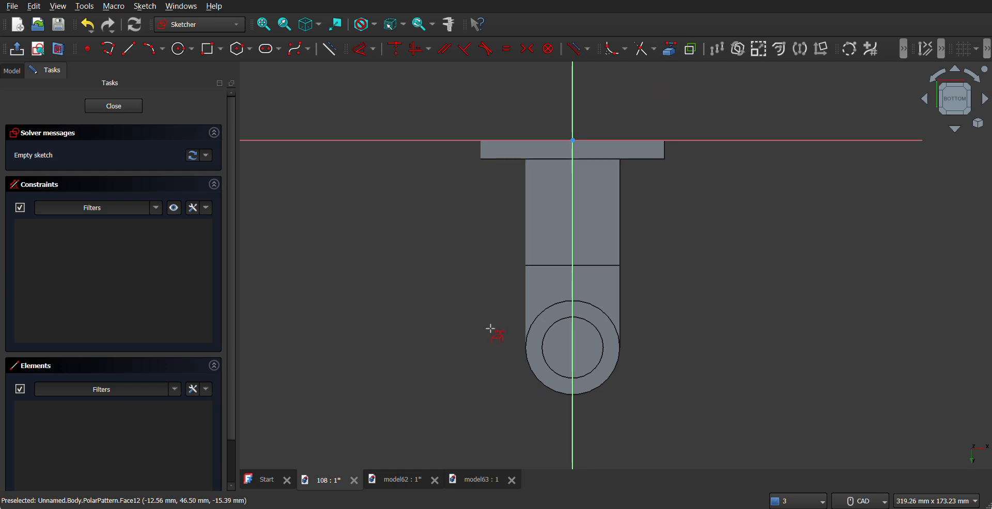
left_click(544, 318)
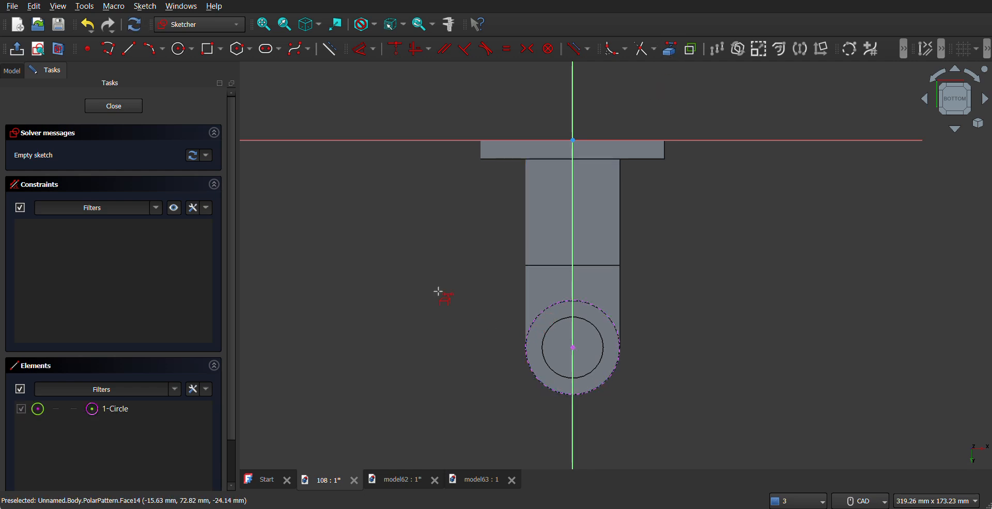
left_click(182, 49)
left_click(571, 347)
left_click(573, 316)
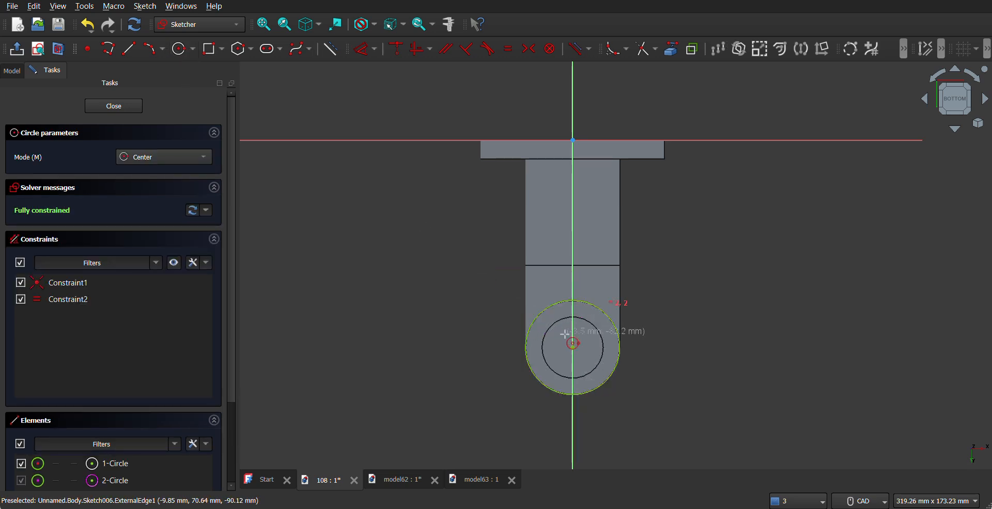
Draw a larger circle concentric with the pipe end and set its diameter to 70 mm.
left_click(572, 348)
left_click(519, 374)
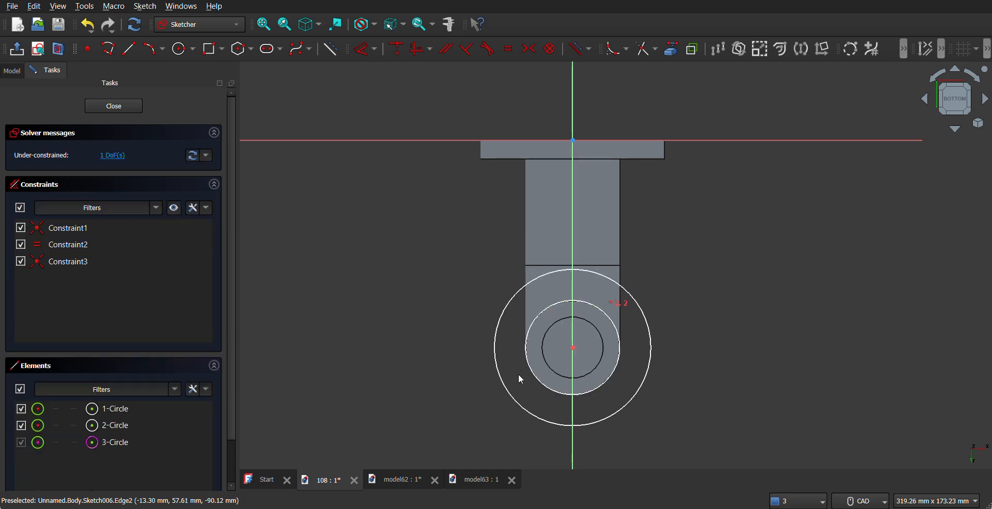
key("alt+Tab")
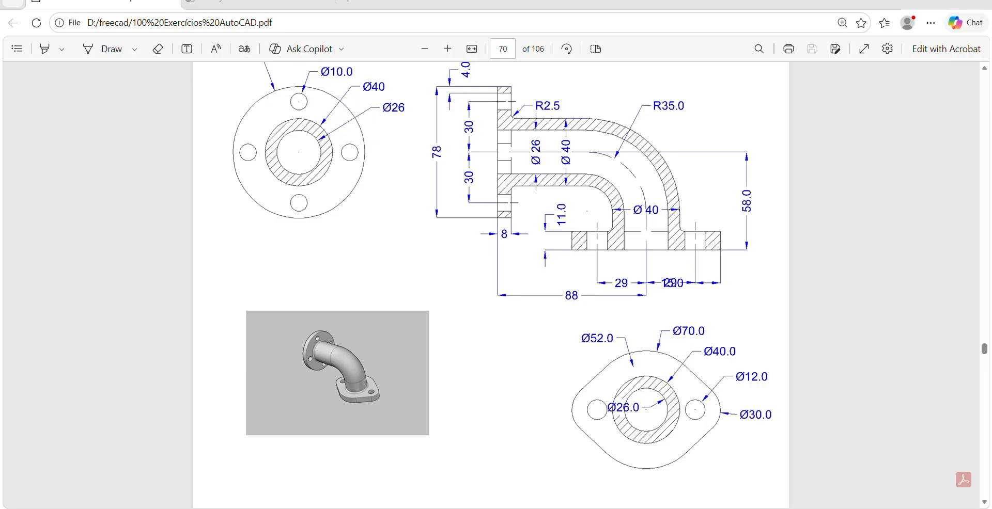
key("alt+Tab")
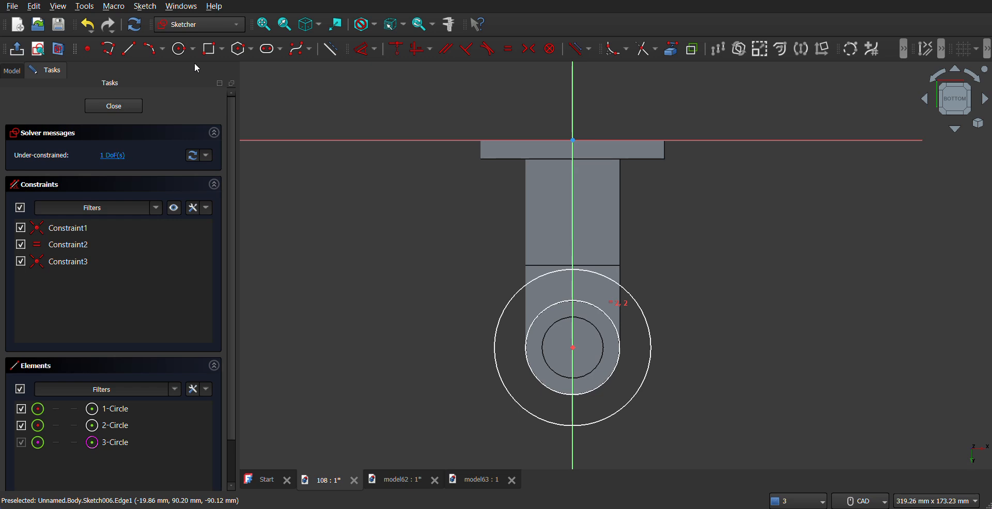
left_click(520, 294)
left_click(474, 286)
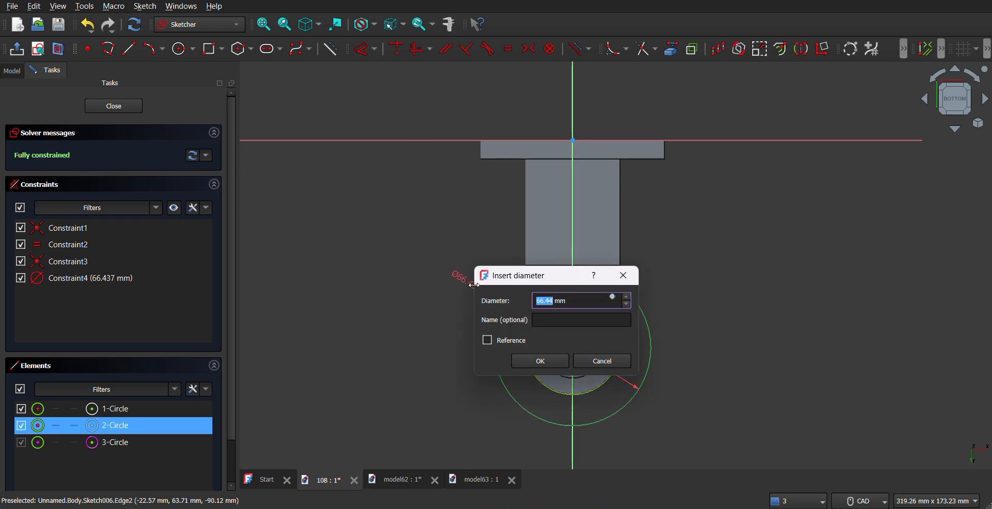
type("70")
key("Return")
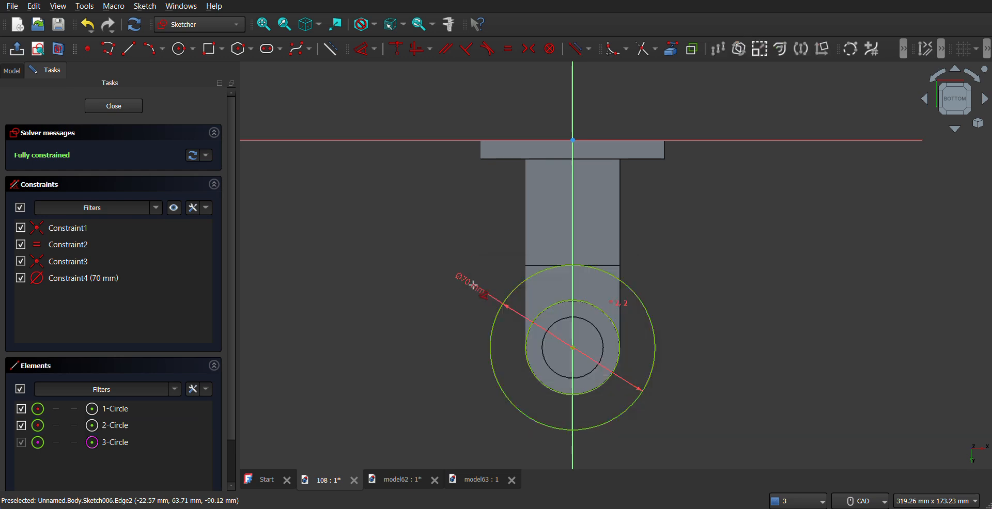
Check the drawing's lobe dimensions, and draw circles about 18 mm and 22 mm in diameter on opposite sides of the 70 mm circle.
left_click(483, 508)
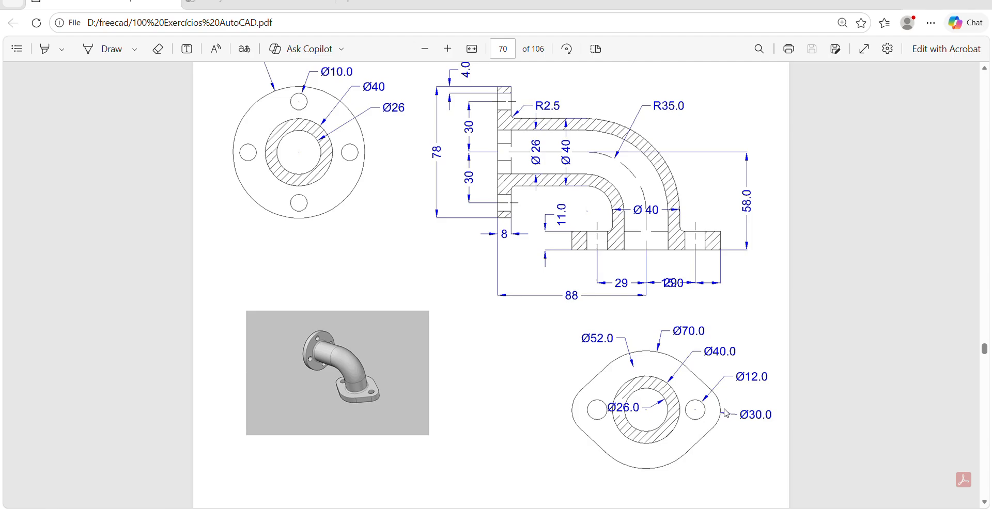
key("alt+Tab")
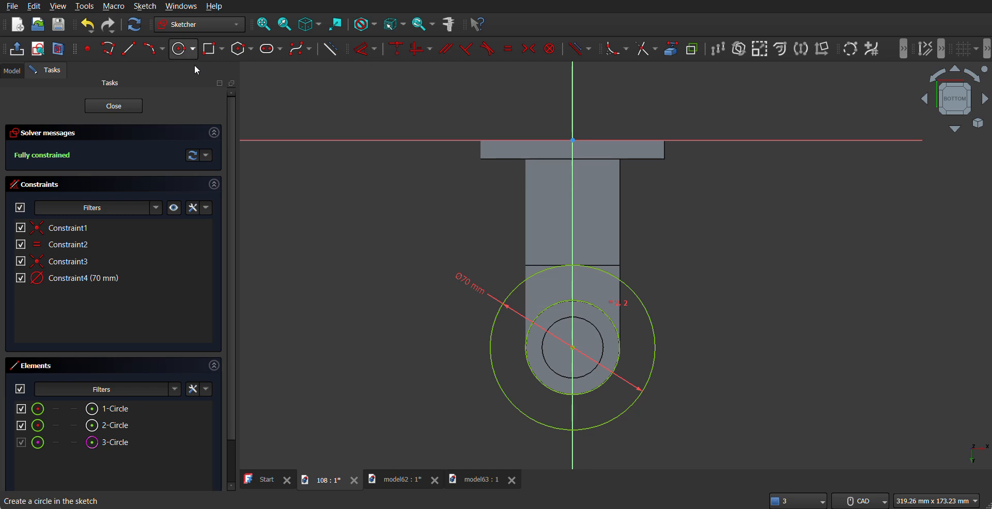
left_click(178, 49)
left_click(458, 348)
left_click(460, 327)
left_click(686, 351)
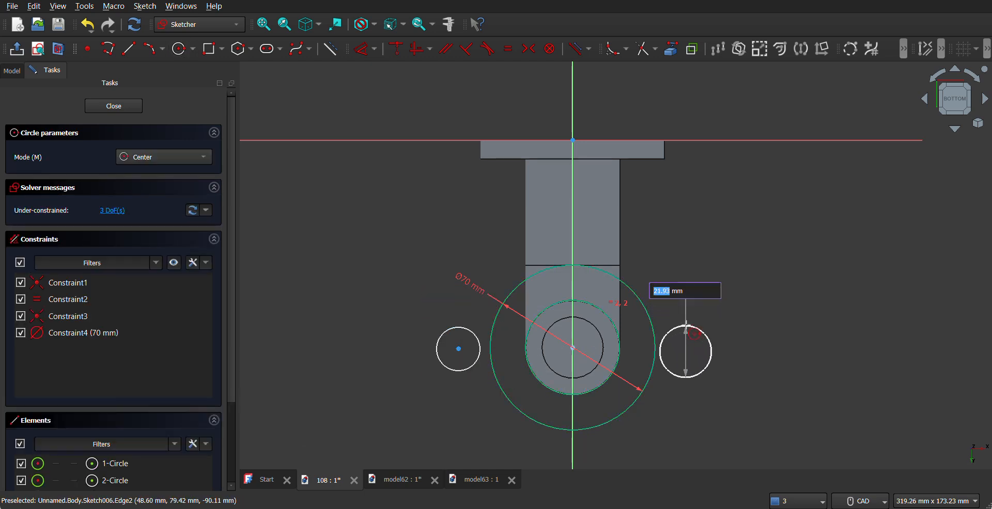
left_click(686, 325)
right_click(810, 327)
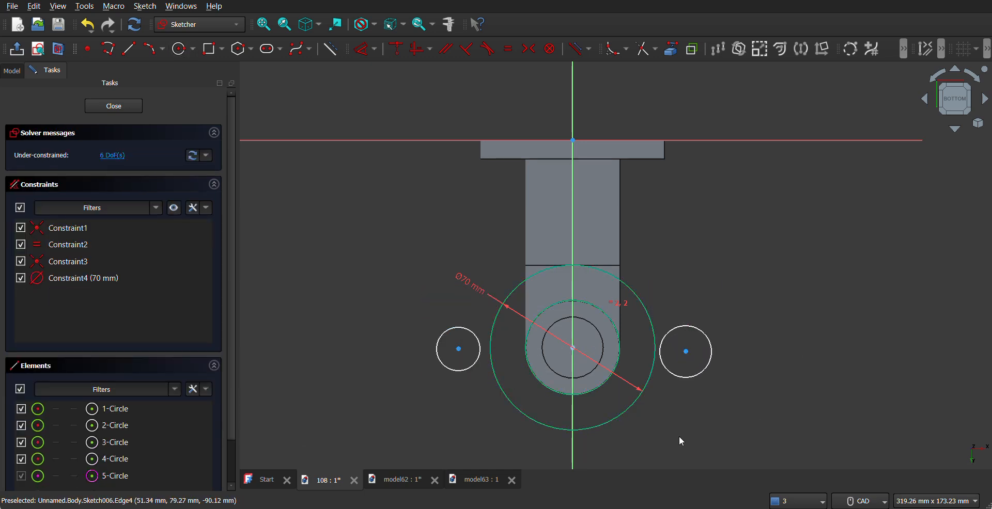
Constrain the centres of the two side circles horizontally with the 70 mm circle's centre.
left_click(634, 403)
left_click(458, 349)
left_click(573, 348)
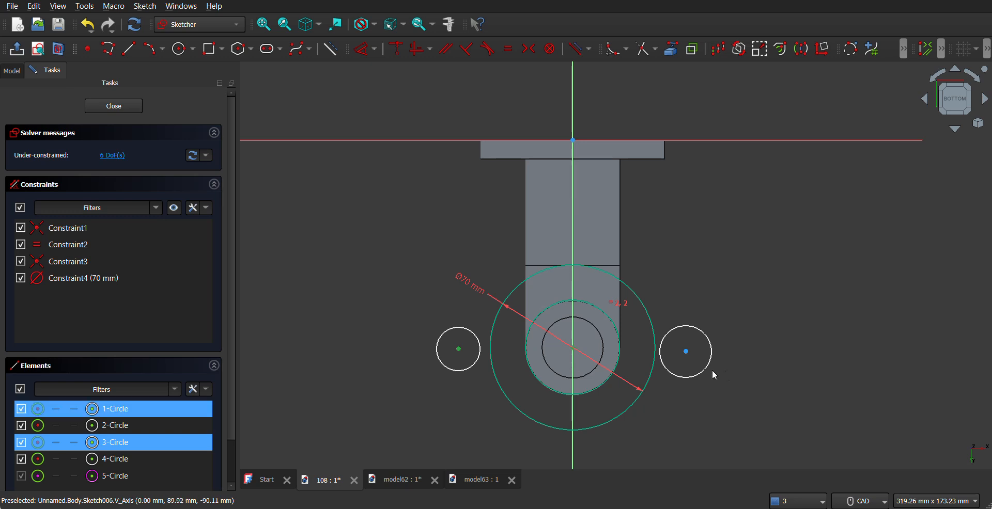
left_click(687, 353)
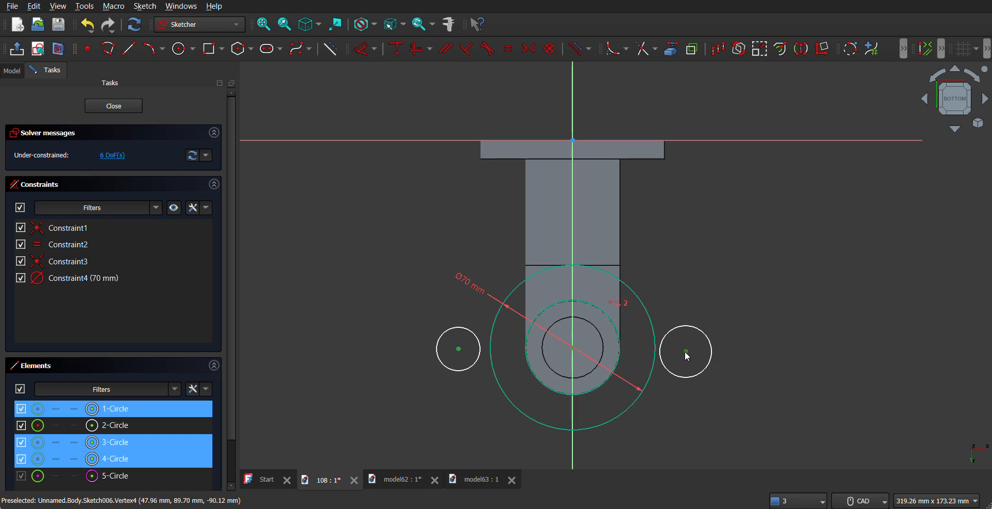
left_click(430, 52)
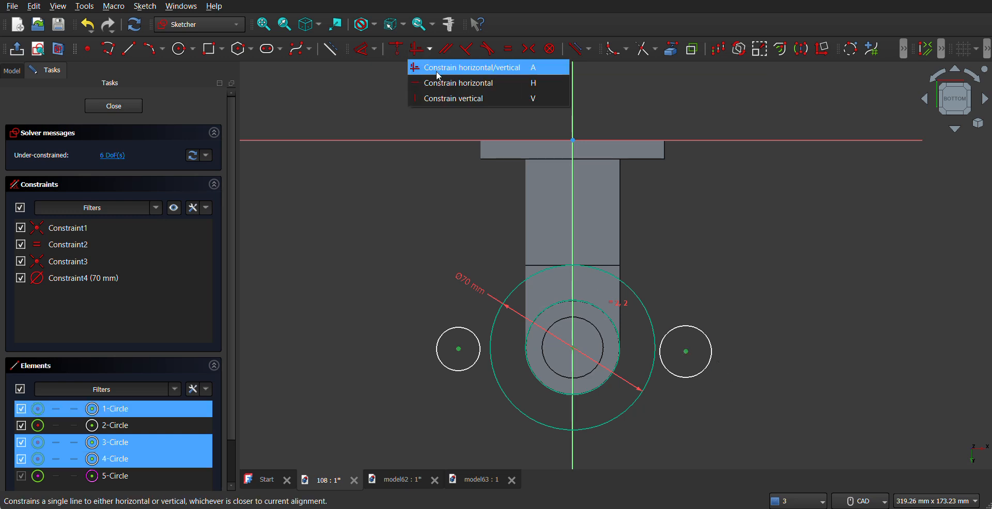
left_click(431, 83)
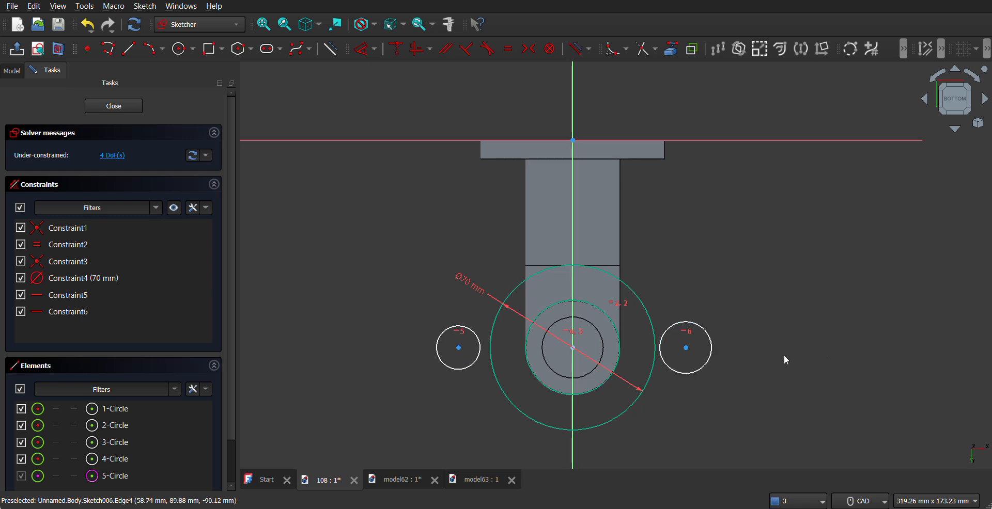
Set the left side circle's diameter to 30 mm and move it slightly farther out from the 70 mm circle.
left_click(364, 49)
left_click(440, 335)
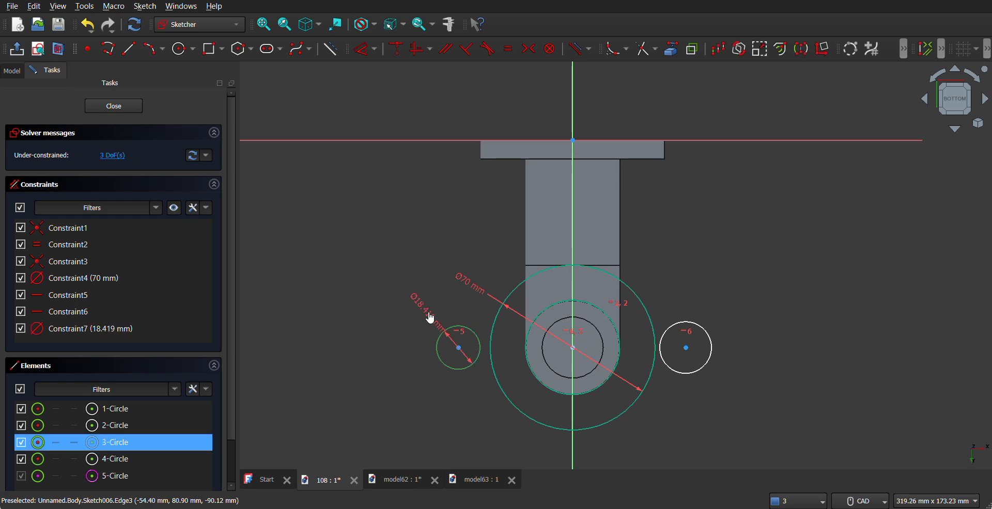
left_click(428, 316)
type("30")
key("Return")
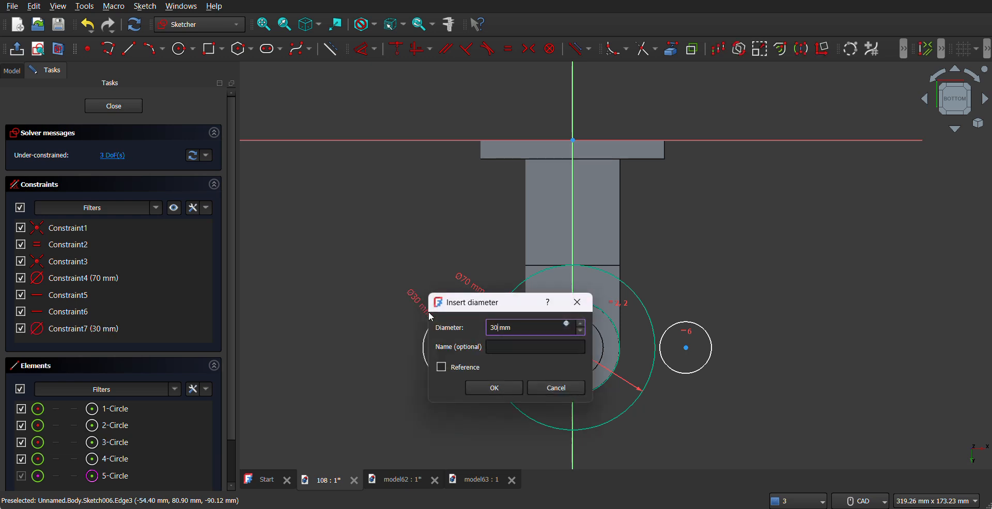
key("Escape")
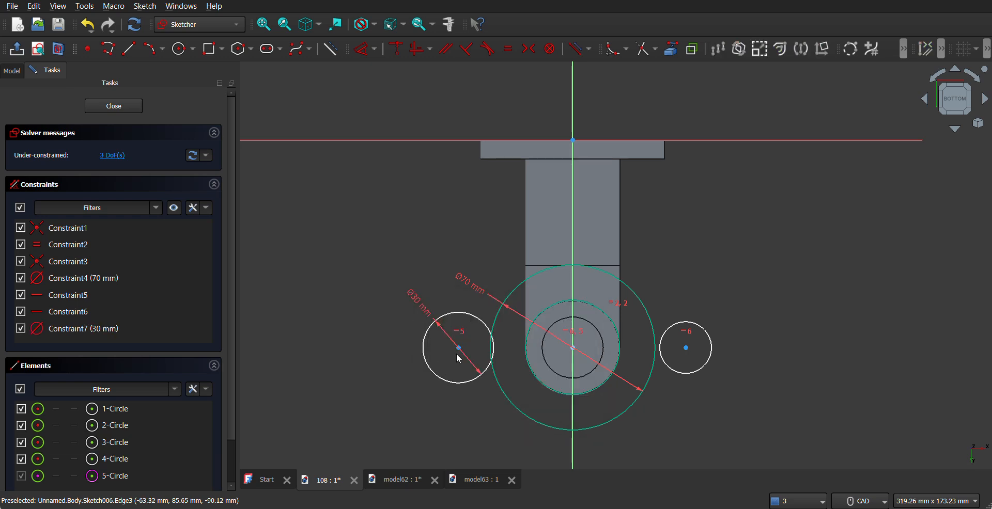
left_click_drag(459, 349, 449, 349)
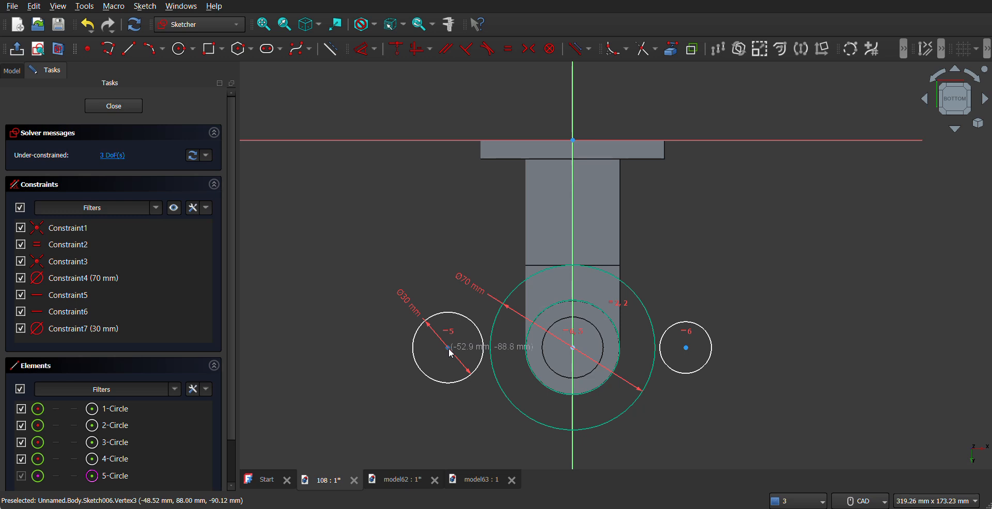
Constrain the right side circle equal to the left 30 mm circle and move it slightly farther outward.
left_click(460, 383)
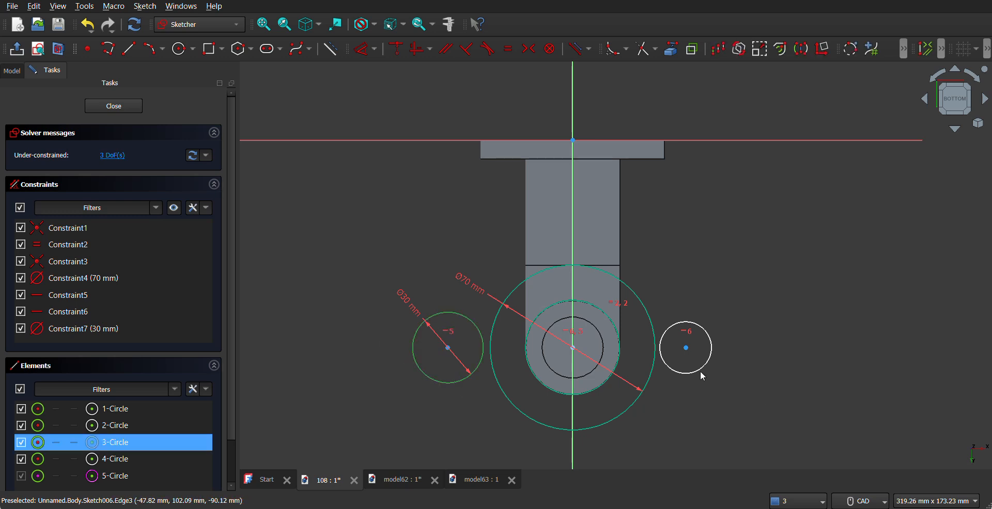
left_click(695, 324)
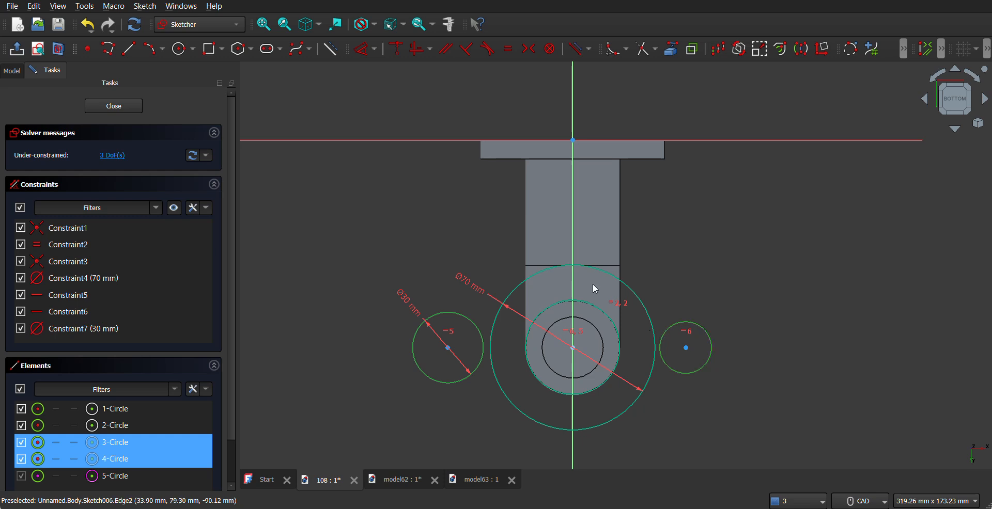
left_click(509, 49)
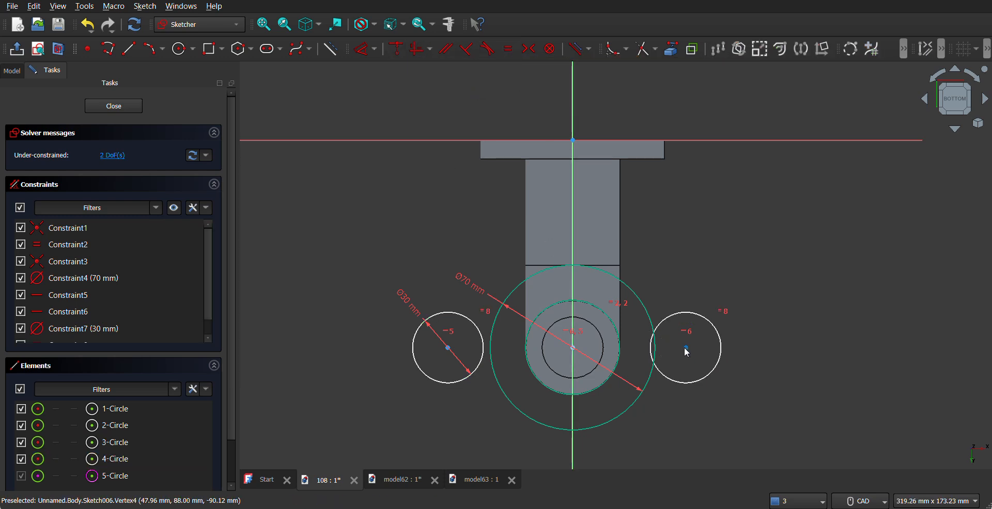
left_click_drag(687, 349, 700, 345)
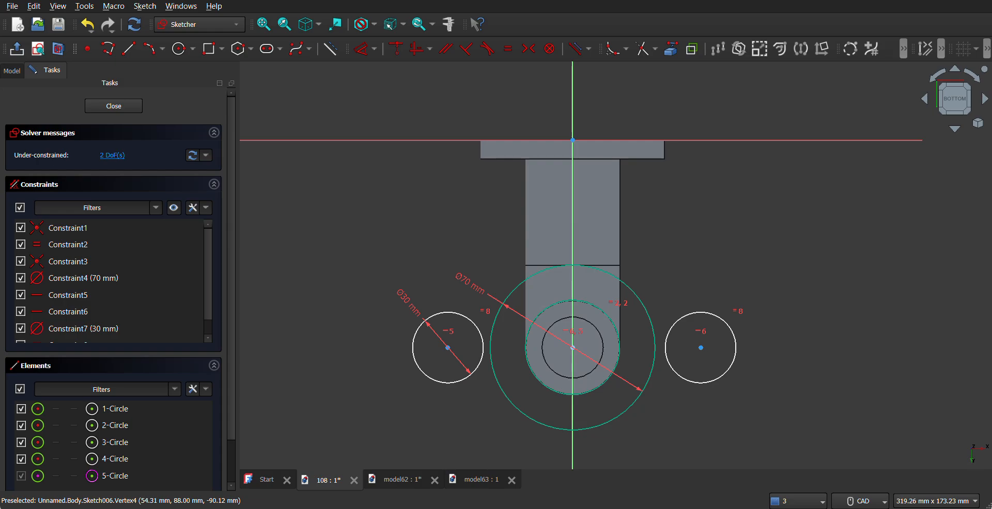
Check the lobe spacing in the PDF drawing, and set the horizontal distance between the two side circles' centres to 110 mm.
key("alt+Tab")
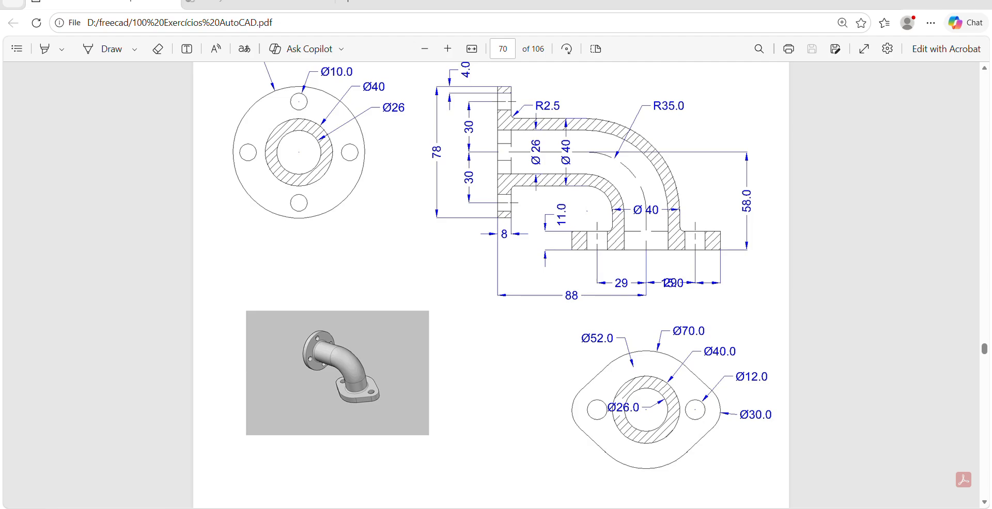
key("alt+Tab")
key("alt+Tab")
key("alt+Tab")
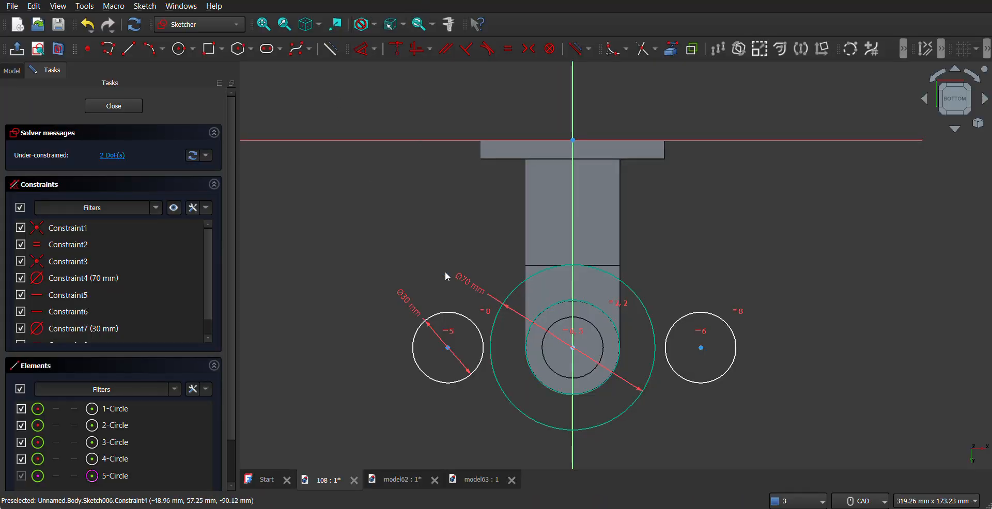
left_click(363, 49)
left_click(447, 348)
left_click(700, 347)
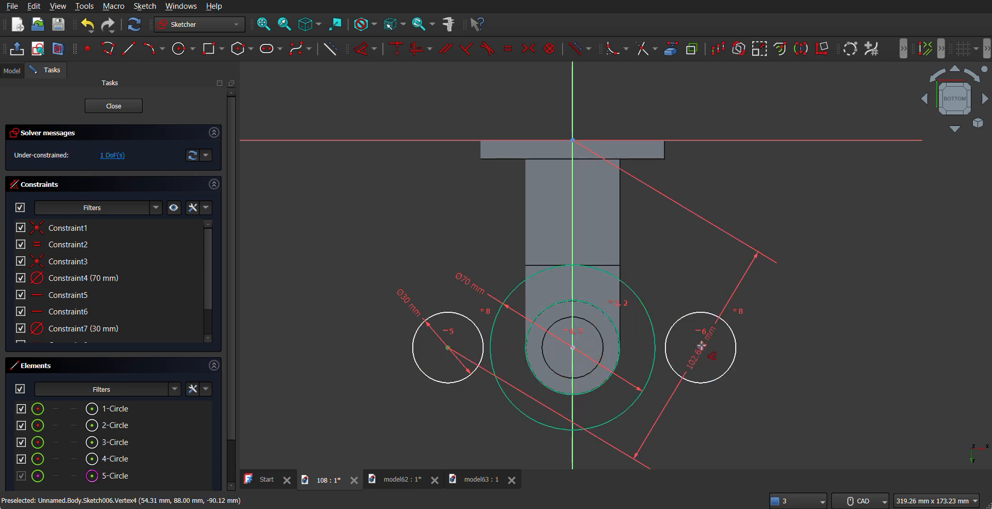
left_click(701, 347)
middle_click_drag(640, 431, 643, 387)
left_click(639, 396)
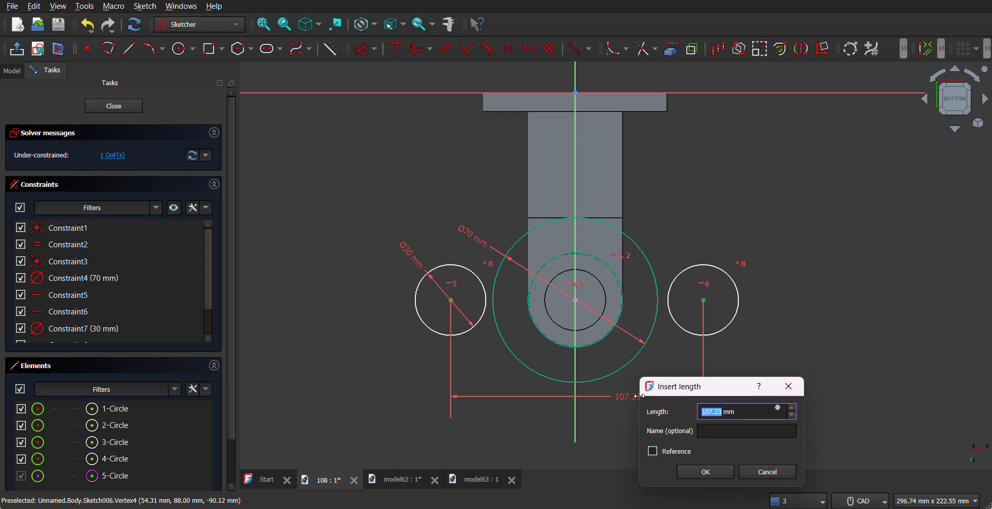
type("110")
key("Return")
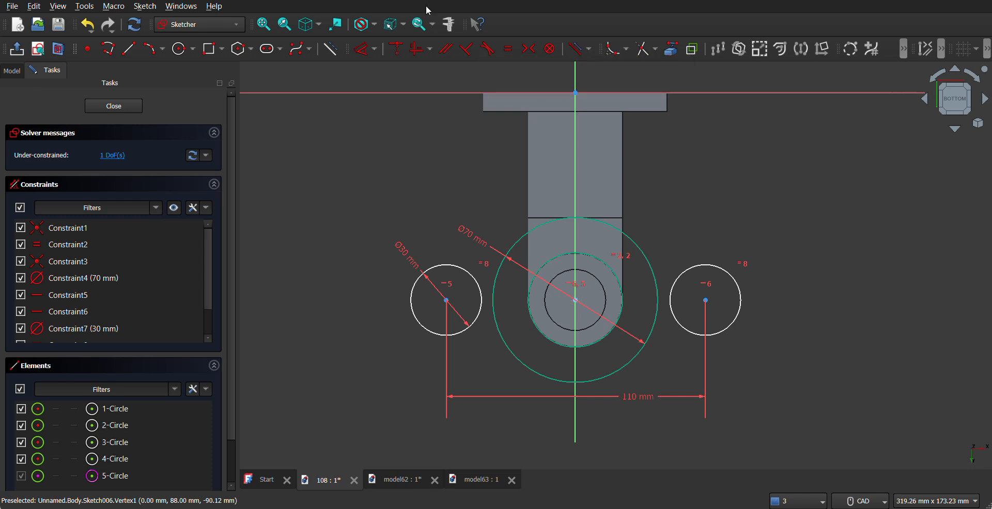
Set the horizontal distance from the 70 mm circle's centre to the right side circle's centre to 110/2 mm.
left_click(575, 300)
left_click(707, 305)
left_click(673, 223)
type("110")
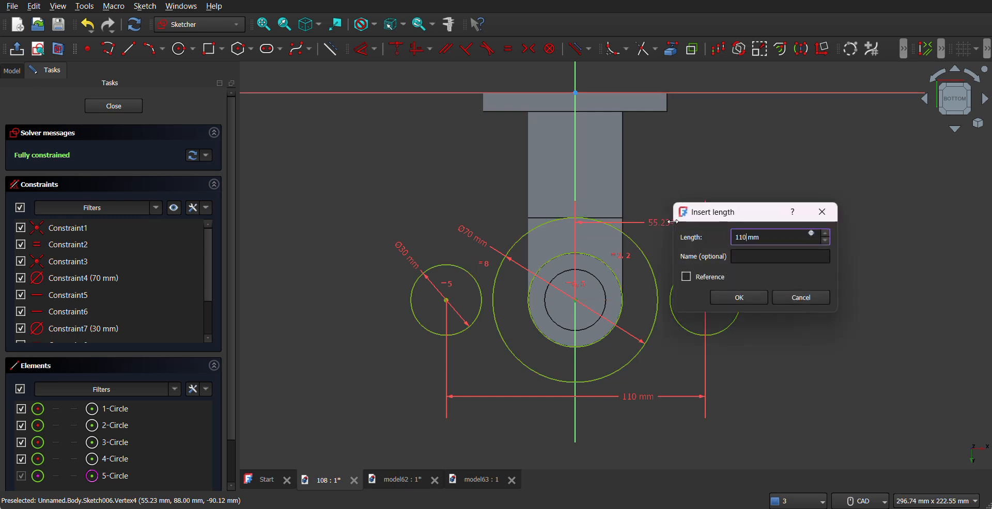
type("/2")
key("Return")
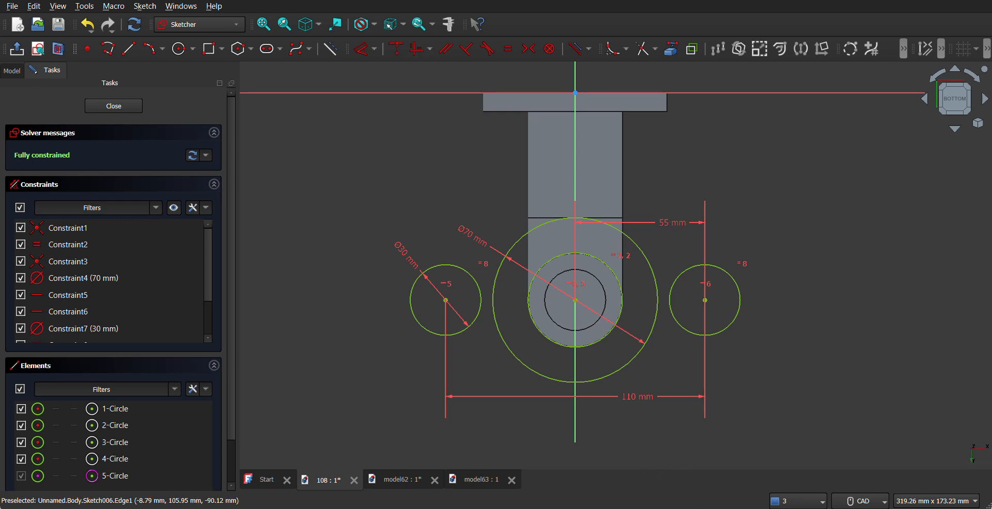
Check the flange outline in the PDF drawing, and connect the 70 mm circle to the left 30 mm circle with upper and lower three-point arcs.
left_click(488, 508)
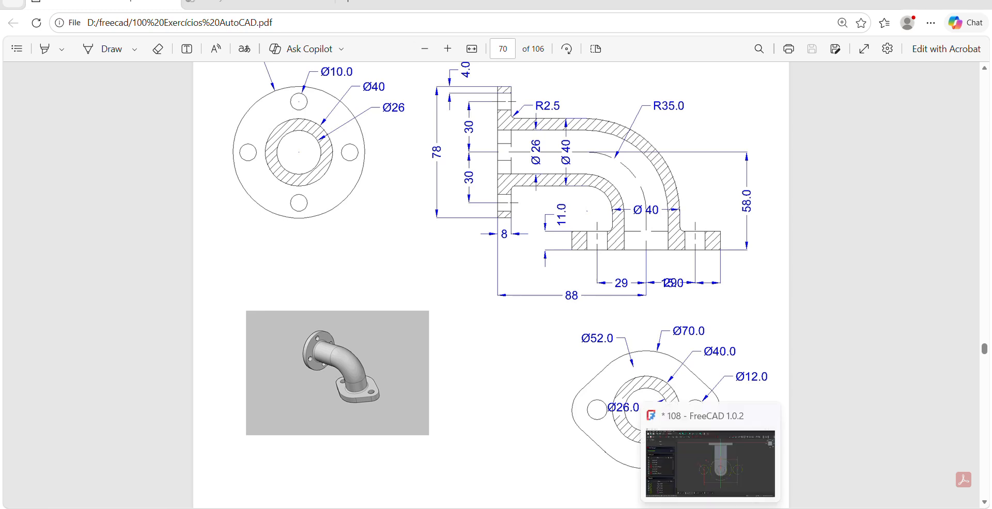
left_click(712, 449)
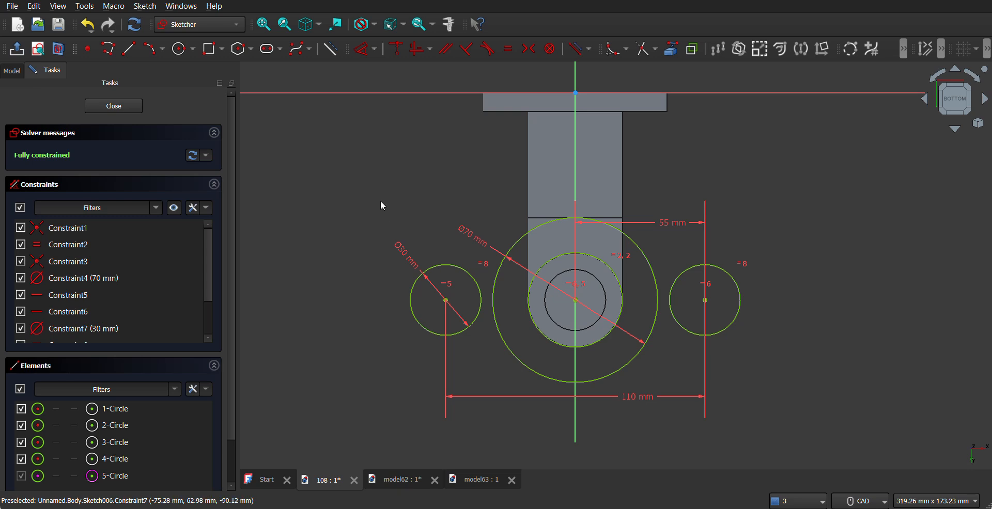
left_click(162, 49)
left_click(171, 82)
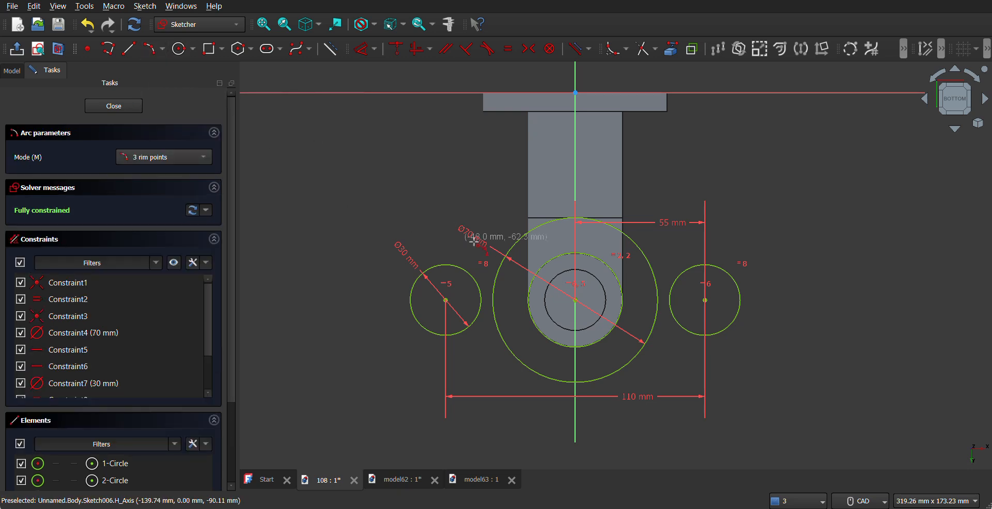
left_click(517, 241)
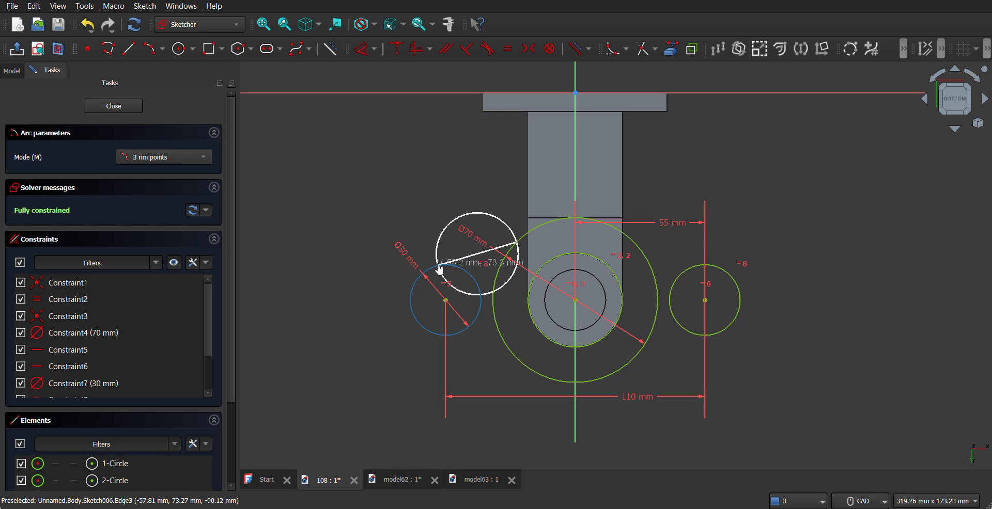
left_click(439, 267)
left_click(473, 261)
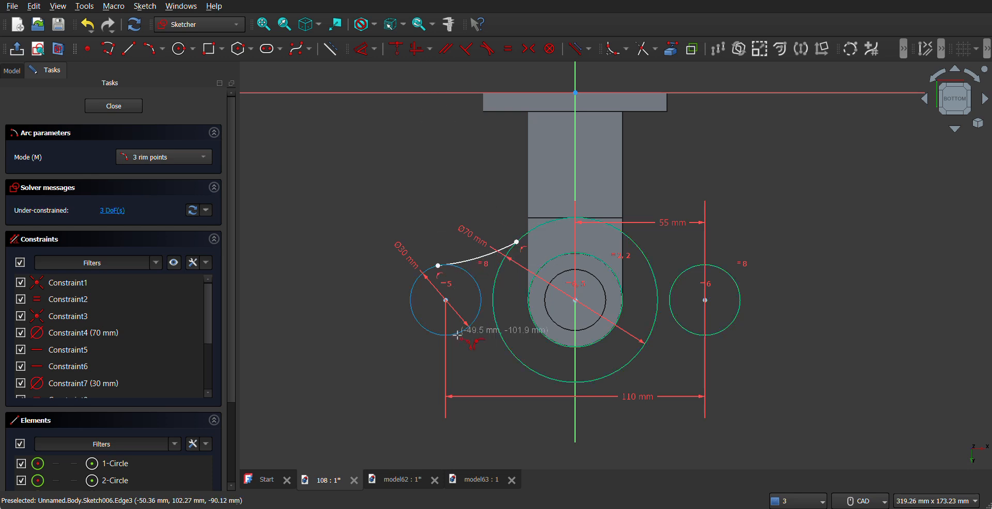
left_click(447, 336)
left_click(527, 368)
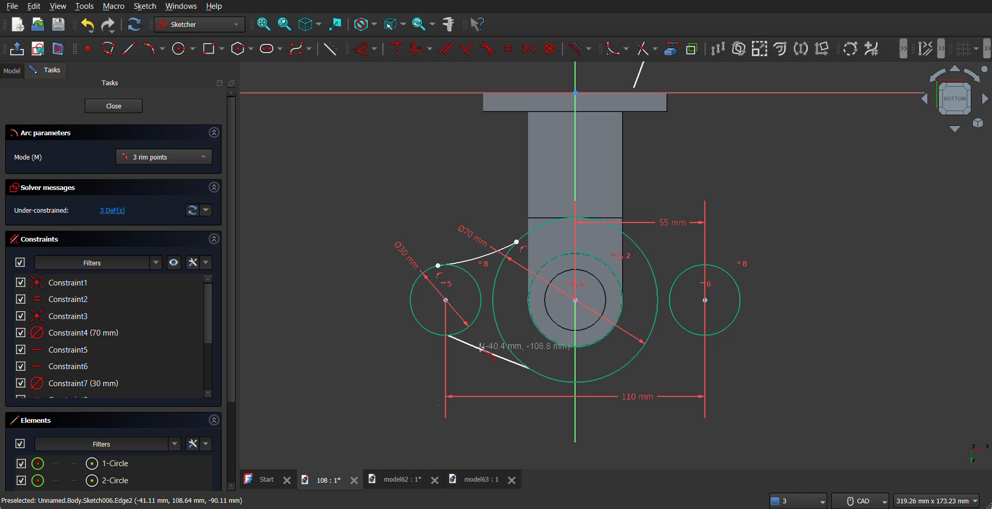
left_click(462, 341)
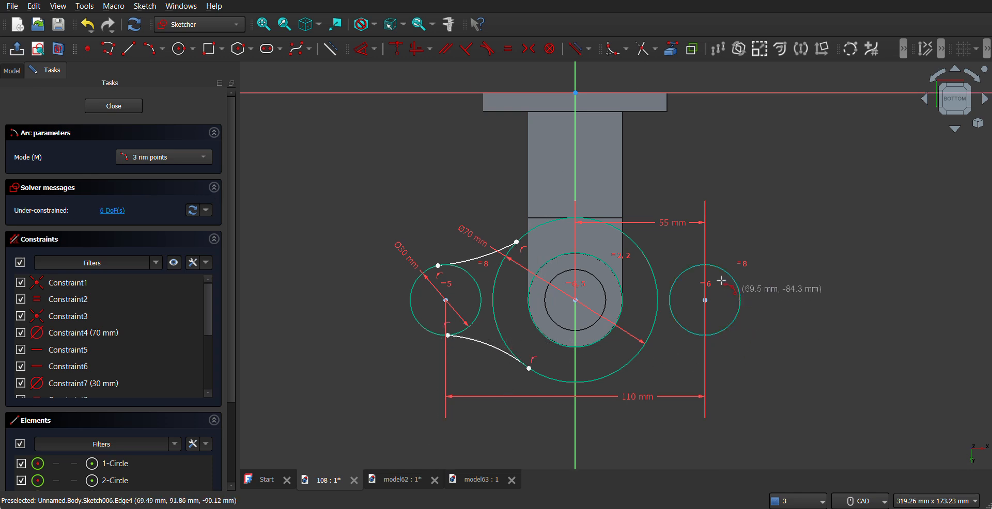
Draw upper and lower three-point arcs connecting the 70 mm circle to the right side circle.
left_click(632, 241)
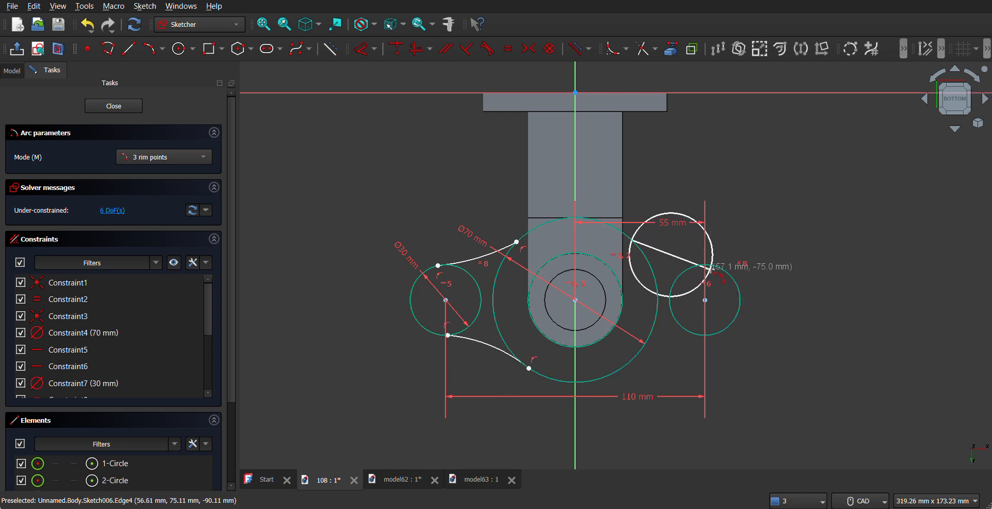
left_click(711, 266)
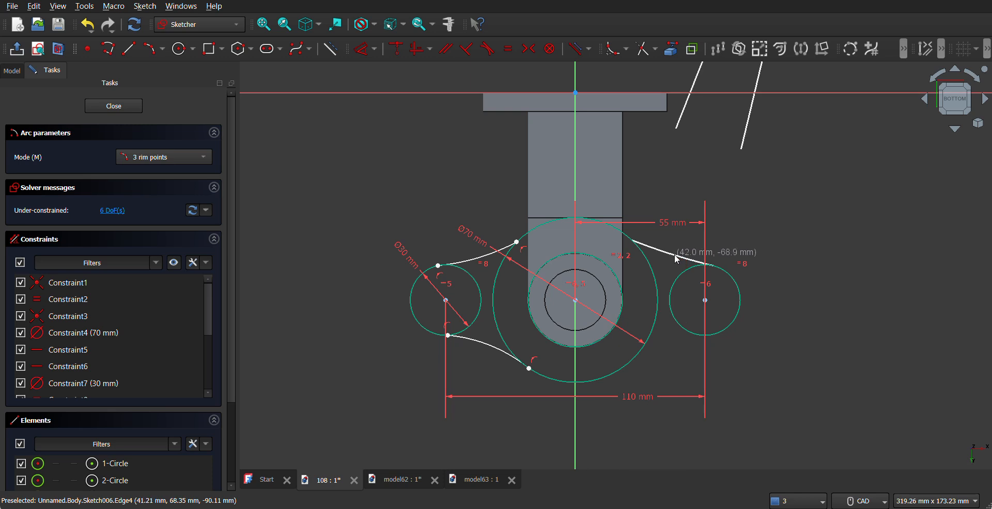
left_click(677, 259)
left_click(636, 356)
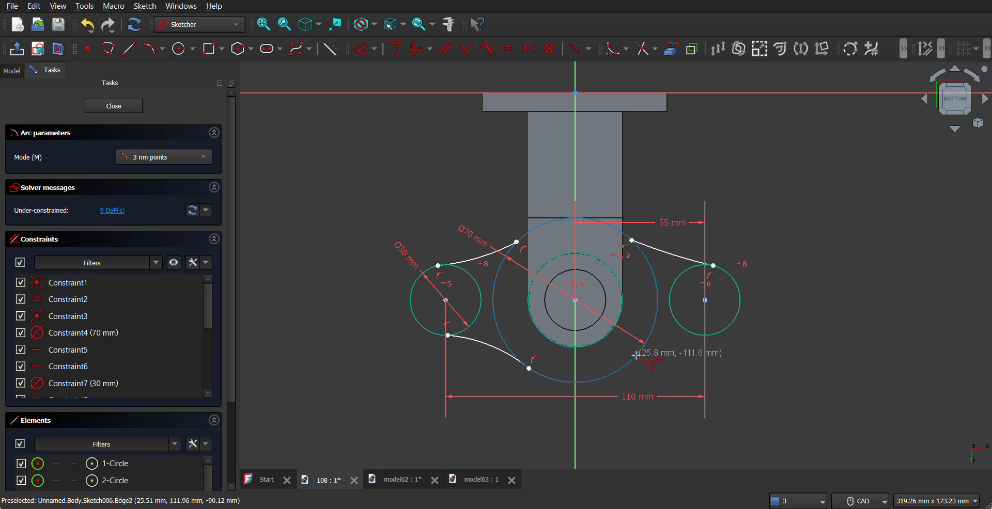
left_click(701, 339)
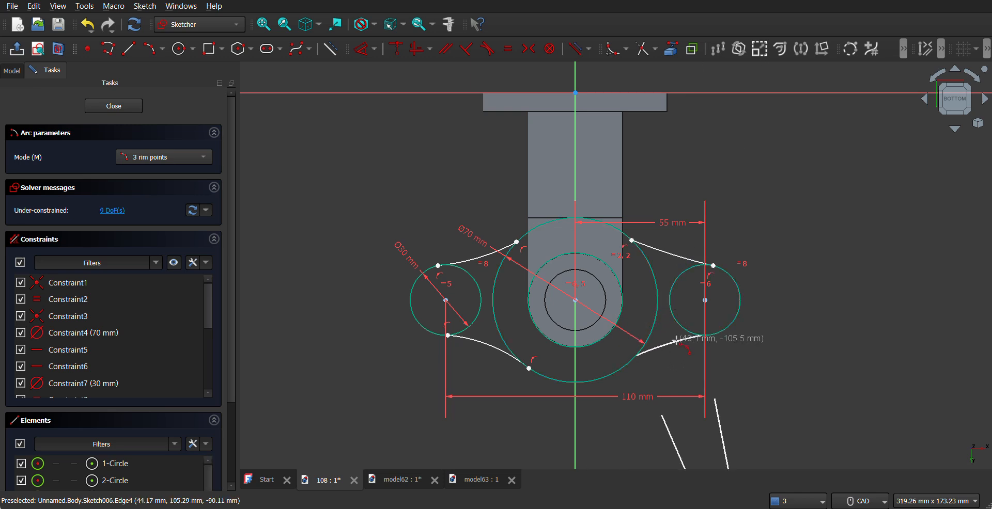
left_click(675, 339)
key("Escape")
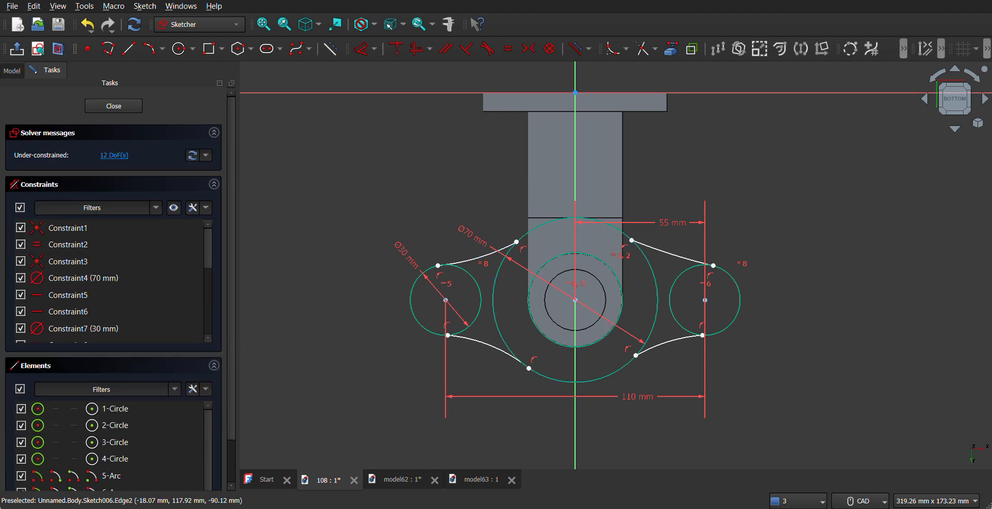
Recheck the flange outline in the PDF drawing, and make the upper-left arc's inner endpoint tangent to the 70 mm circle.
key("alt+Tab")
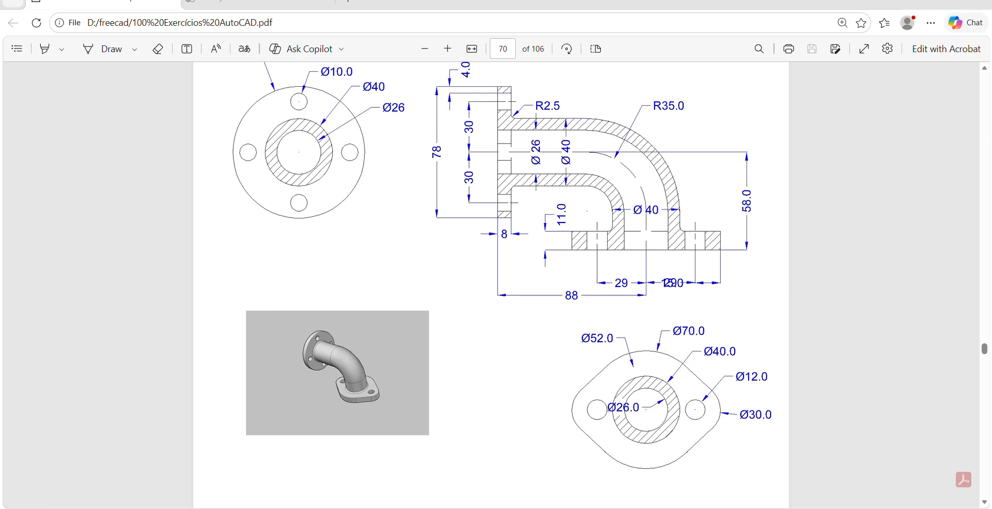
key("alt+Tab")
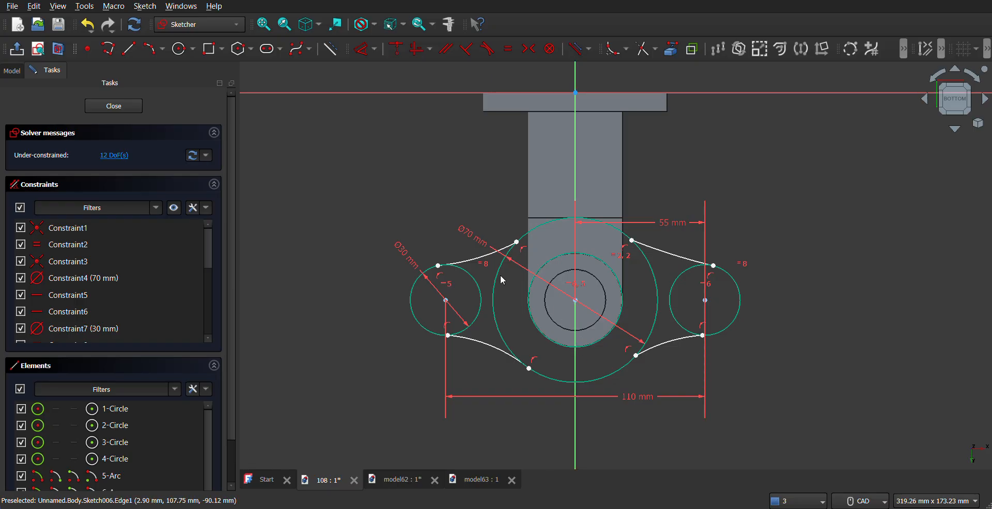
scroll(499, 266, "up", 1)
scroll(501, 269, "up", 4)
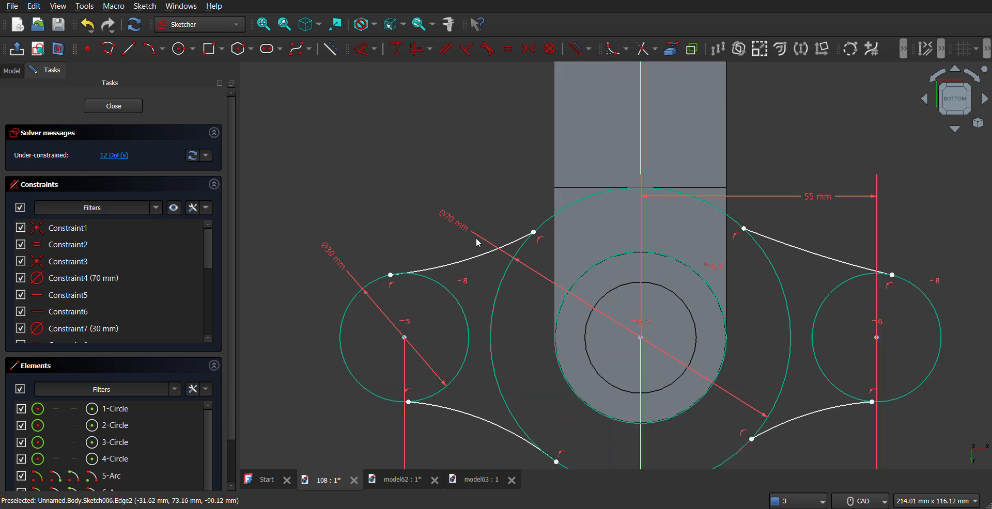
right_click(369, 212)
left_click(312, 187)
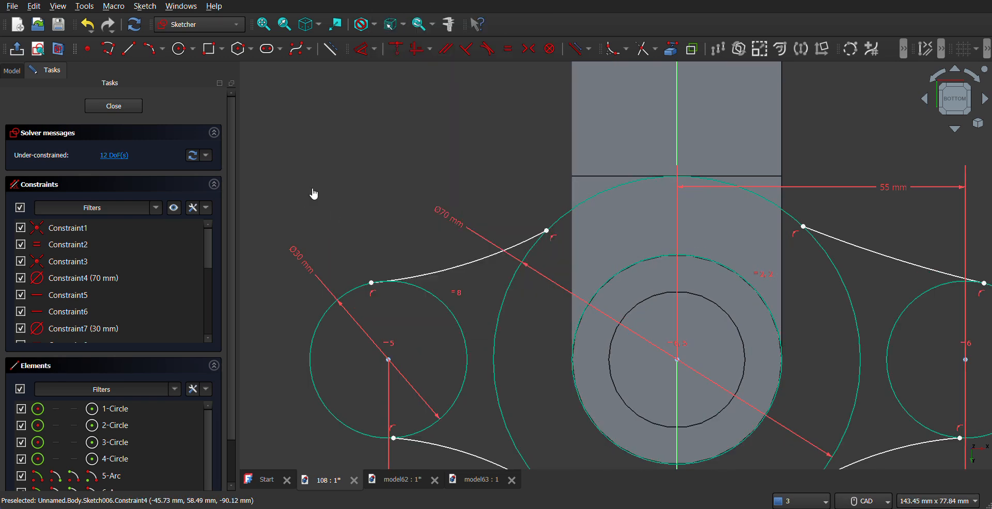
left_click(549, 227)
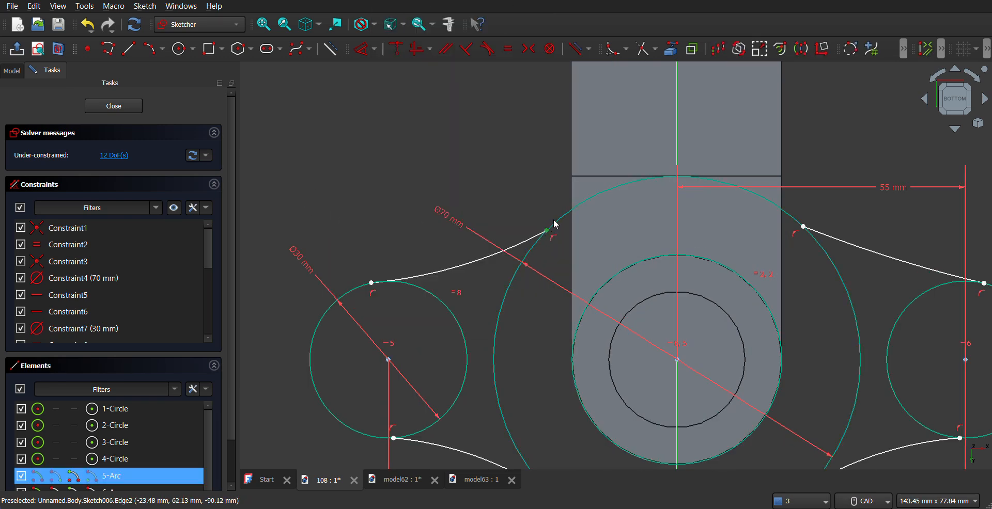
left_click(557, 223, "ctrl")
left_click(488, 49)
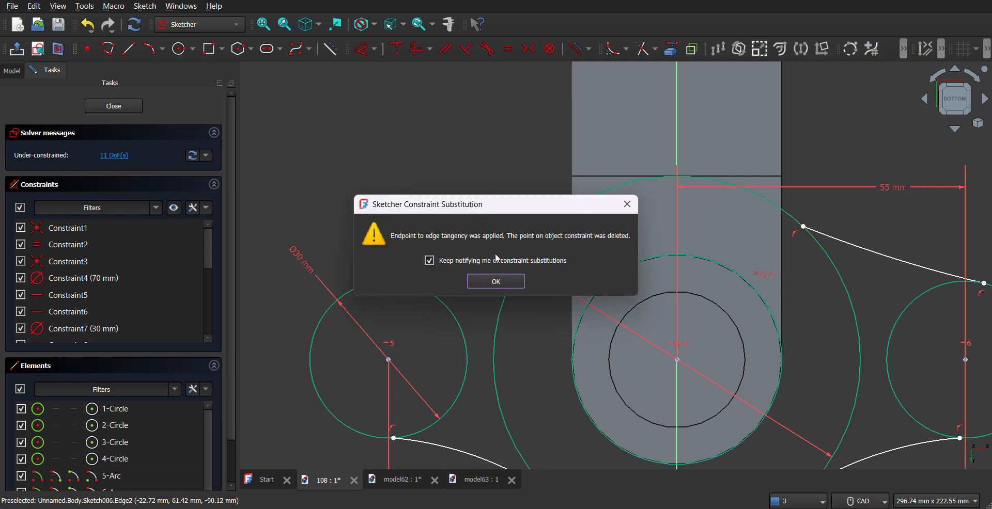
left_click(498, 281)
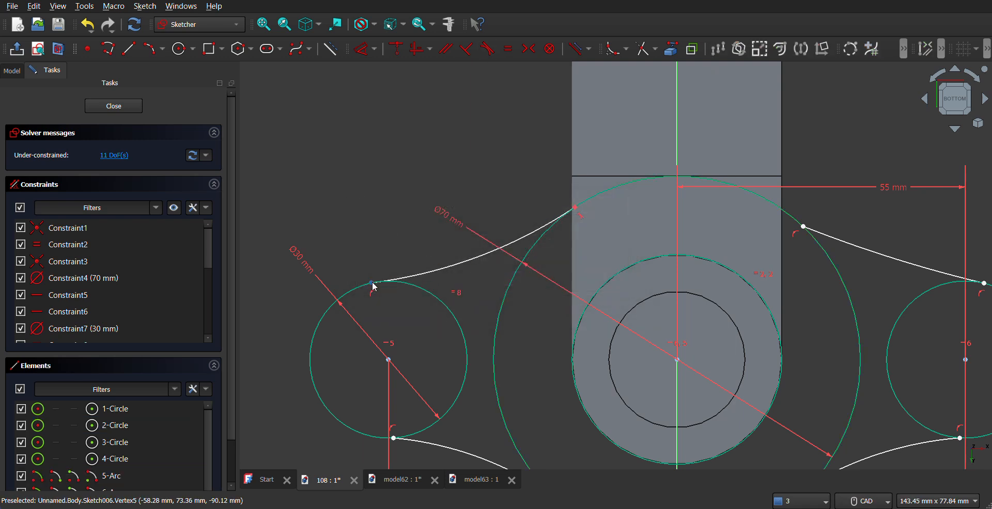
Make the upper-left arc's outer endpoint tangent to the left 30 mm circle.
left_click(372, 283)
left_click(362, 287, "ctrl")
left_click(488, 49)
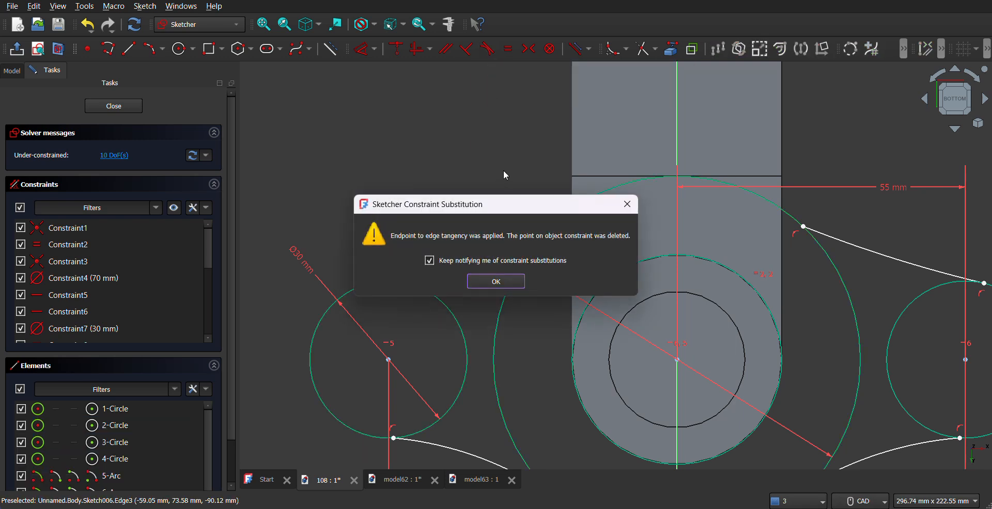
left_click(496, 281)
Make the lower-left arc tangent to the left 30 mm circle at its outer endpoint and to the 70 mm circle at its inner endpoint.
scroll(470, 330, "down", 1)
scroll(469, 329, "up", 3)
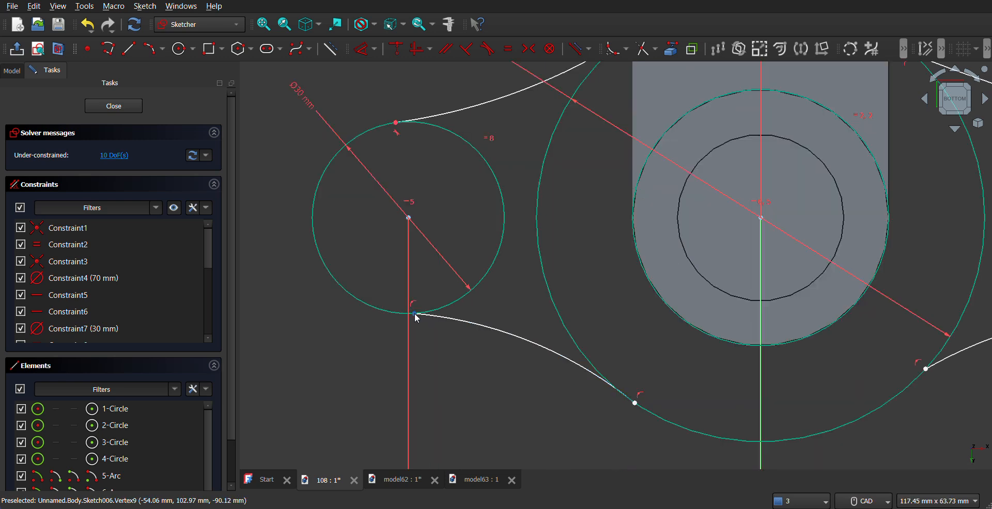
left_click(414, 314)
left_click(390, 315)
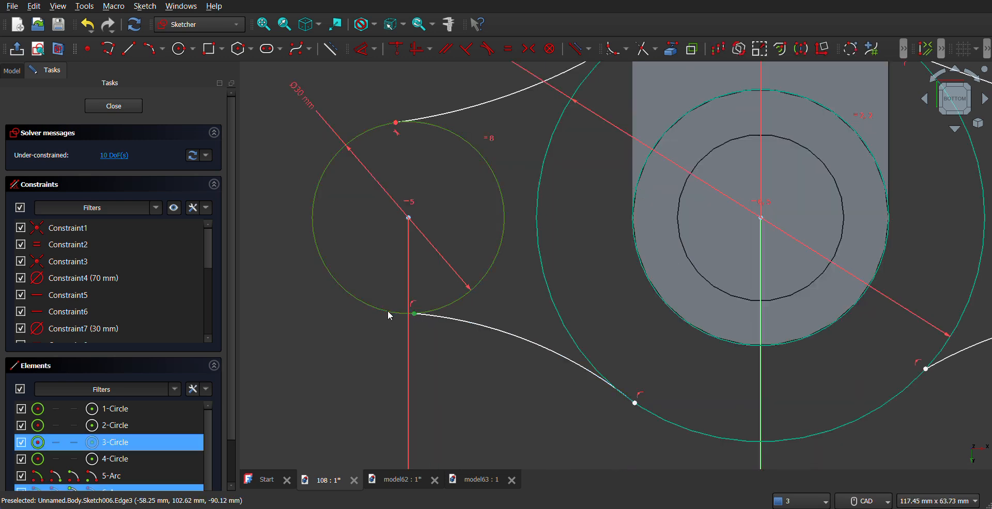
left_click(481, 53)
left_click(489, 284)
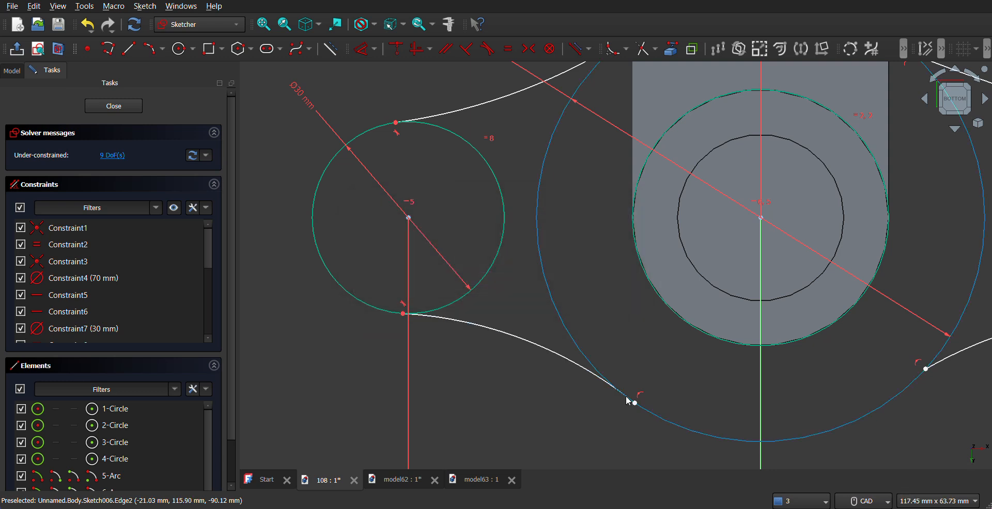
left_click(636, 405)
left_click(643, 413)
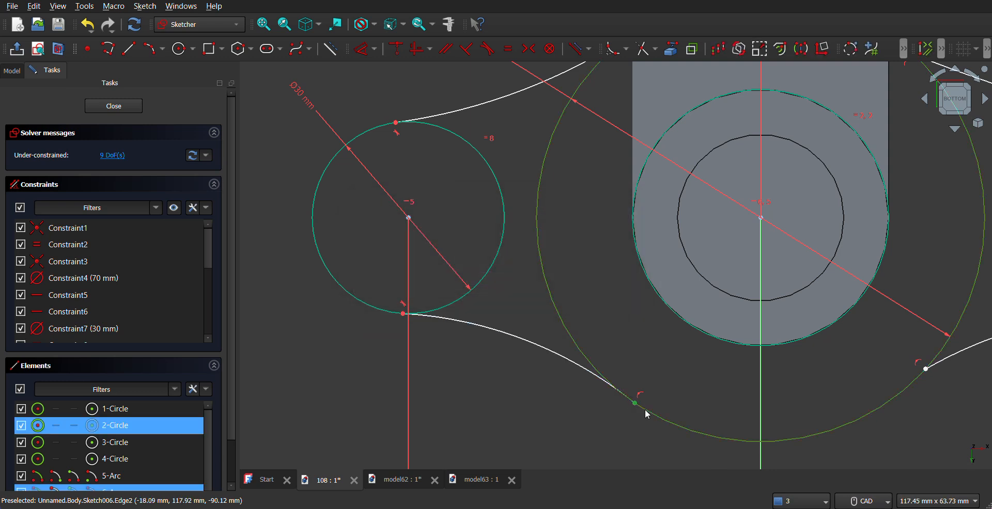
left_click(487, 50)
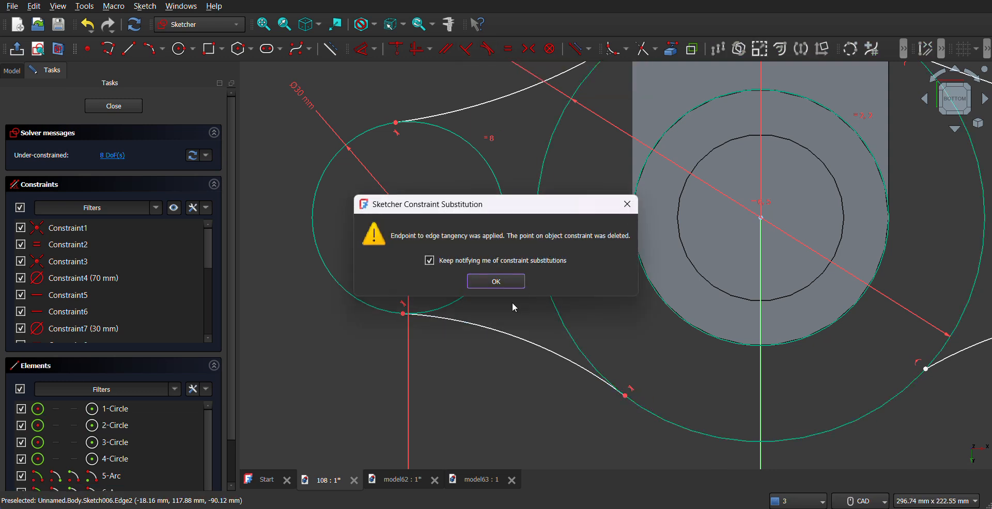
left_click(505, 287)
Make the lower-right arc's inner endpoint tangent to the 70 mm circle and its outer endpoint tangent to the right side circle.
middle_click_drag(623, 382, 456, 368)
middle_click_drag(728, 368, 664, 387)
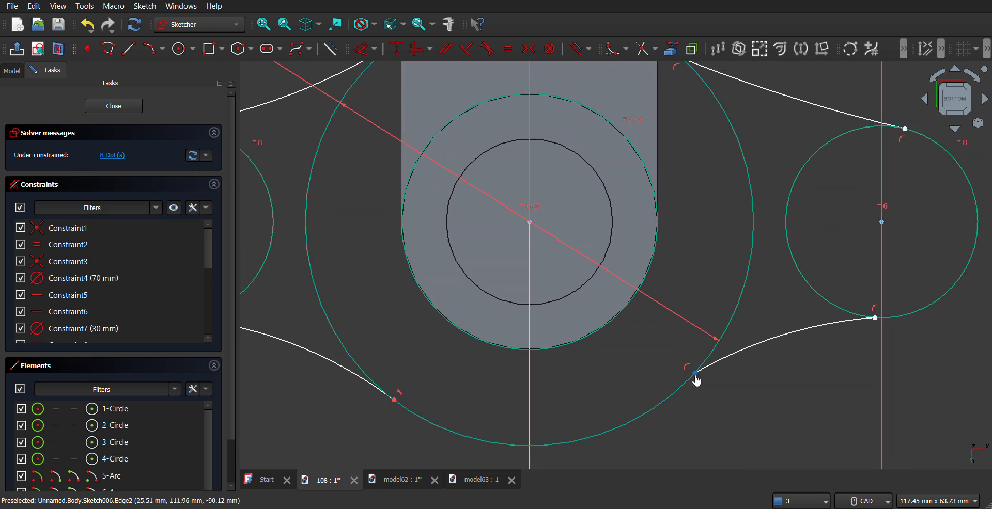
left_click(695, 374)
left_click(682, 386)
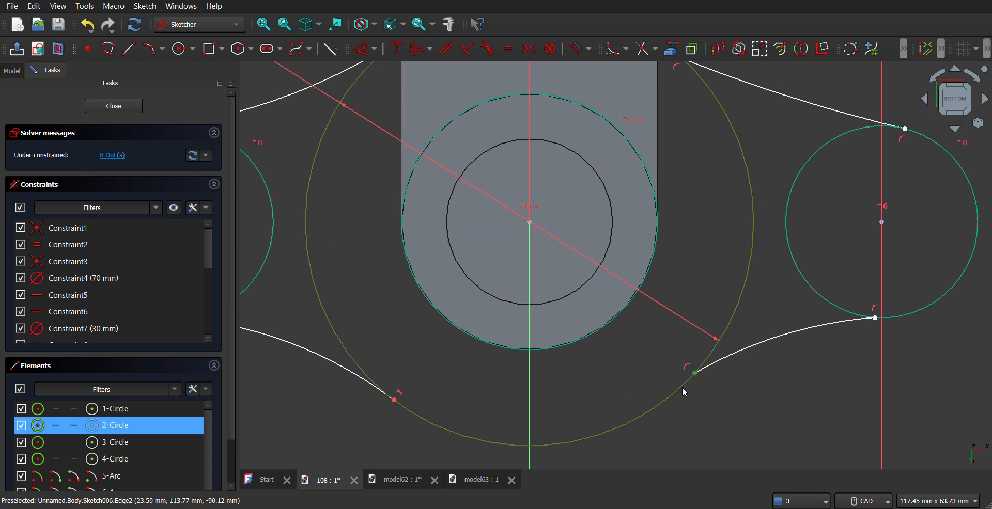
left_click(487, 49)
left_click(509, 283)
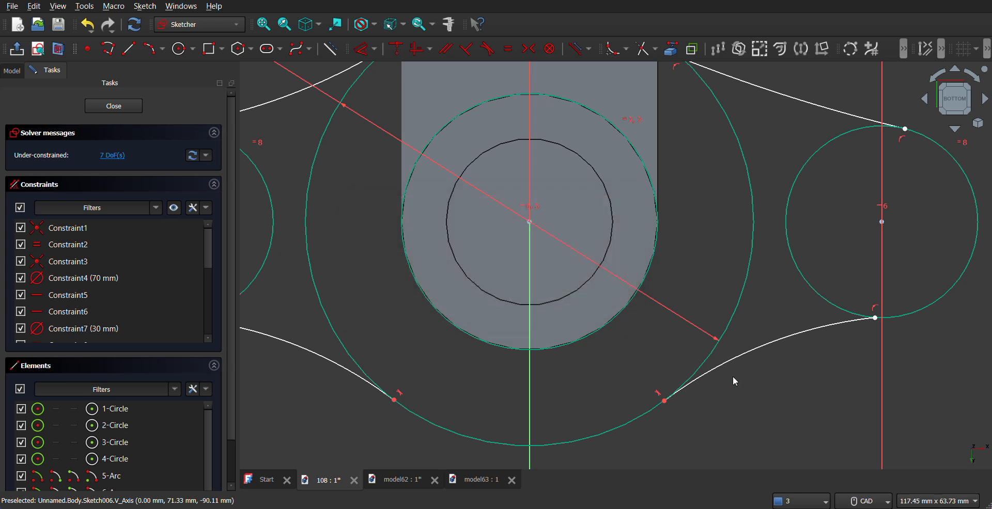
left_click(874, 318)
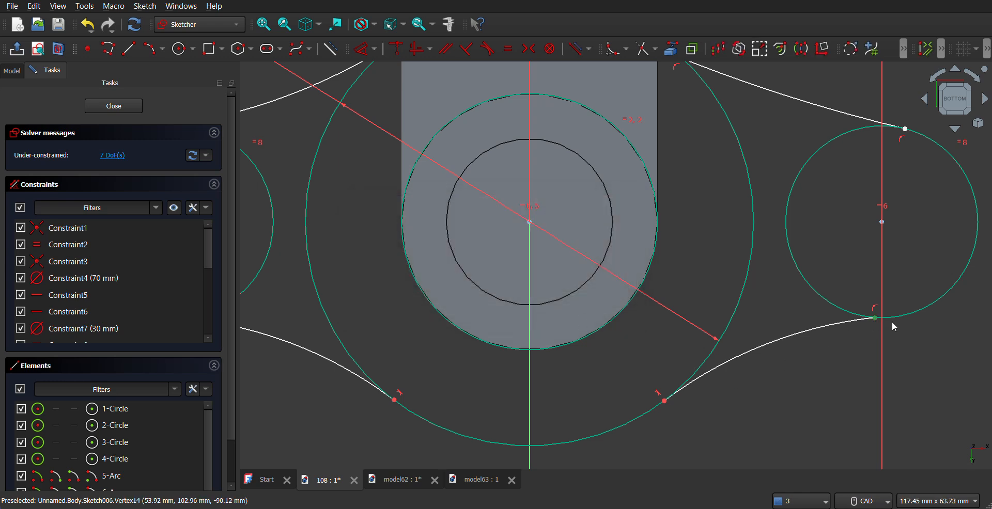
left_click(894, 317)
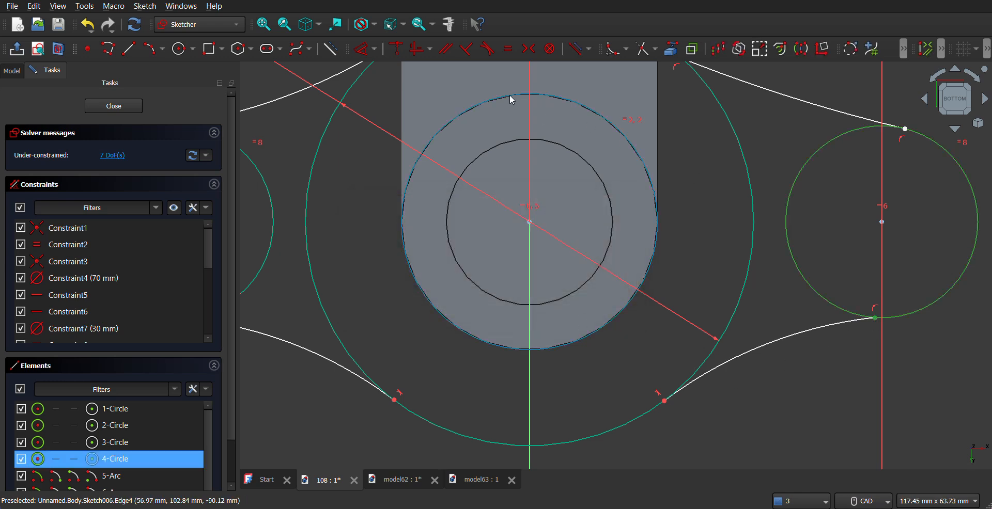
left_click(494, 54)
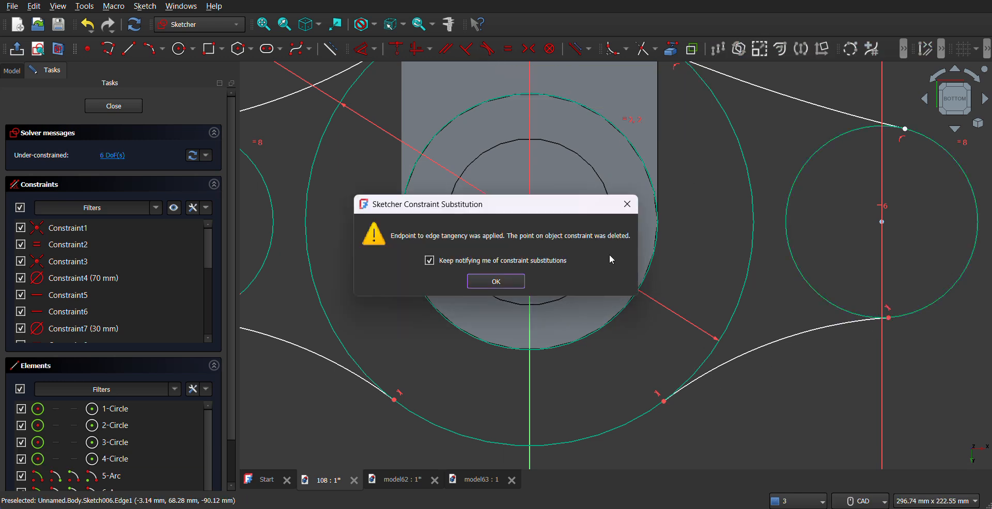
left_click(495, 281)
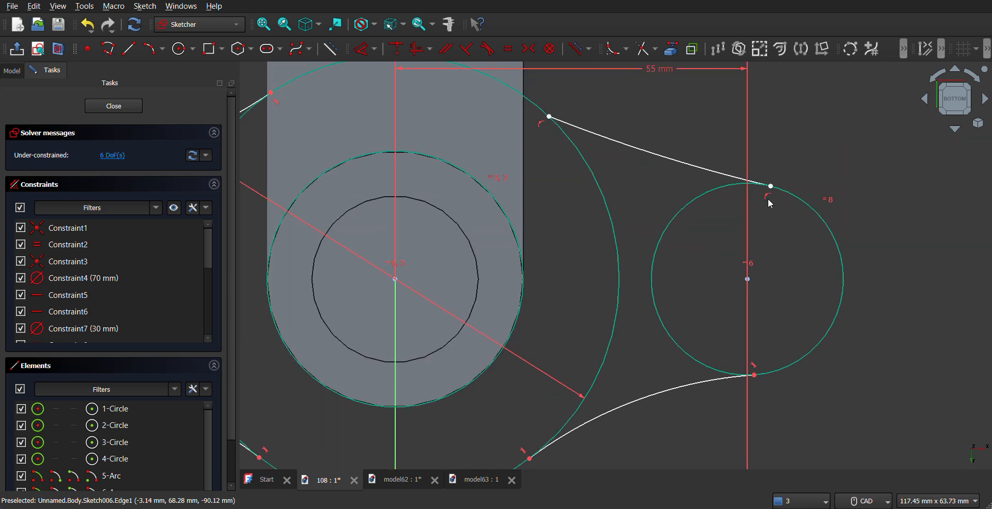
Make the upper-right arc's outer endpoint tangent to the right side circle and its inner endpoint tangent to the 70 mm circle.
left_click(762, 214)
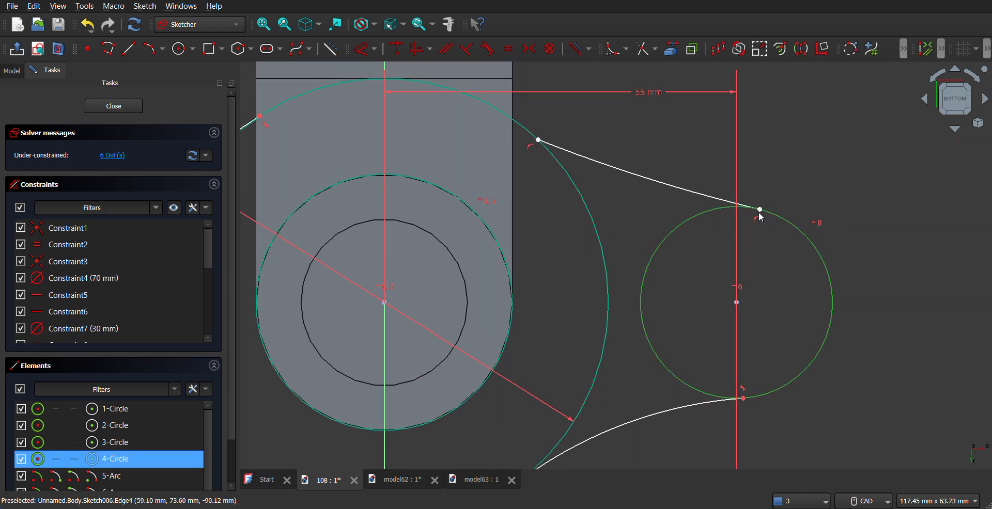
left_click(759, 209)
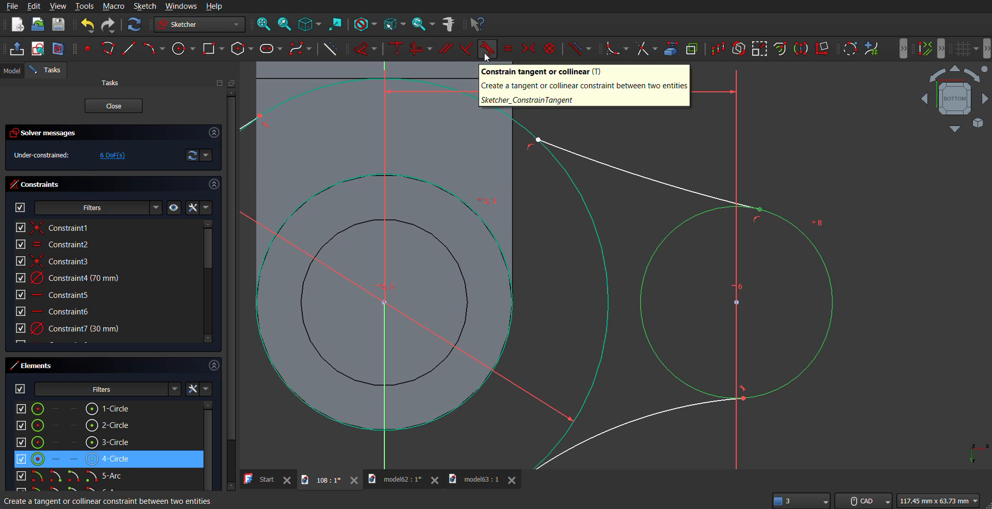
left_click(487, 48)
left_click(494, 281)
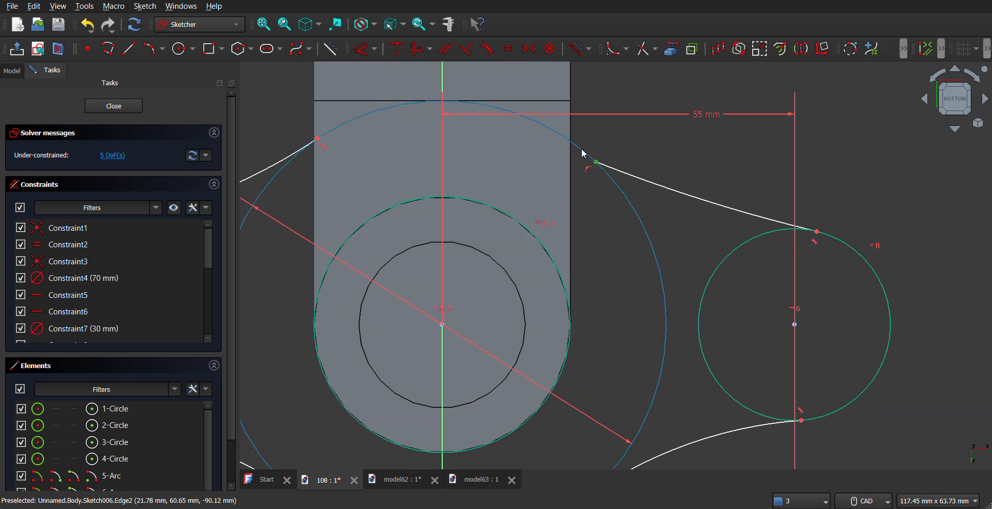
left_click(582, 155)
left_click(487, 49)
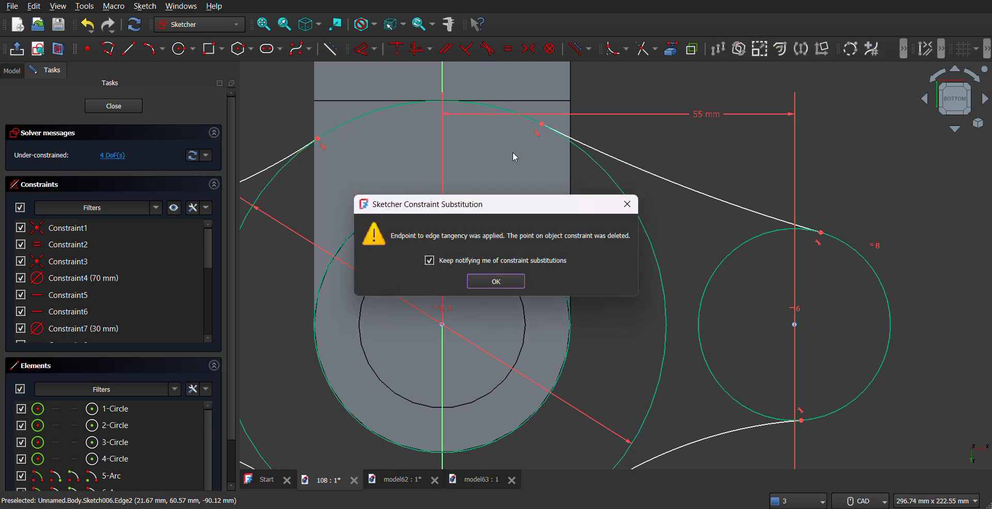
left_click(516, 287)
Dimension the upper-left connecting arc with a radius of 20 mm.
scroll(591, 309, "up", 5)
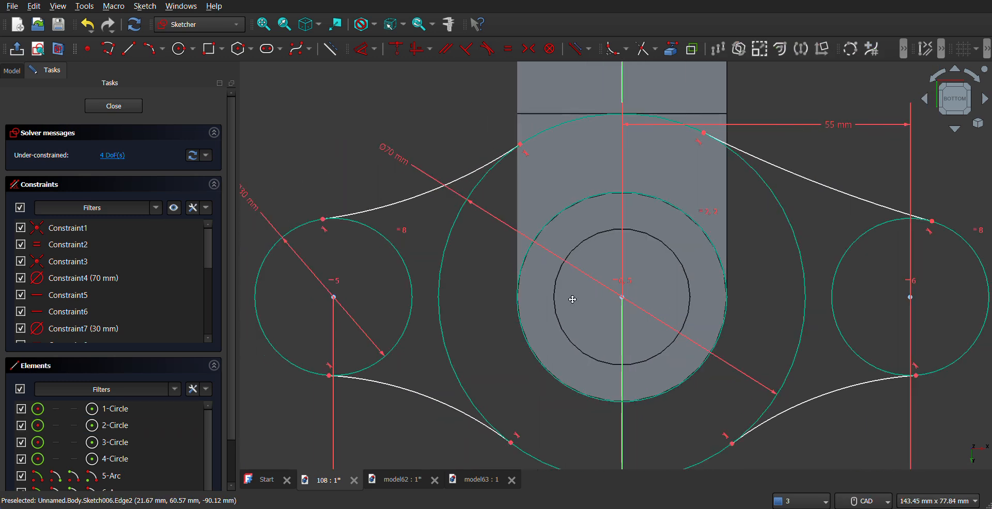
left_click(365, 48)
left_click(431, 195)
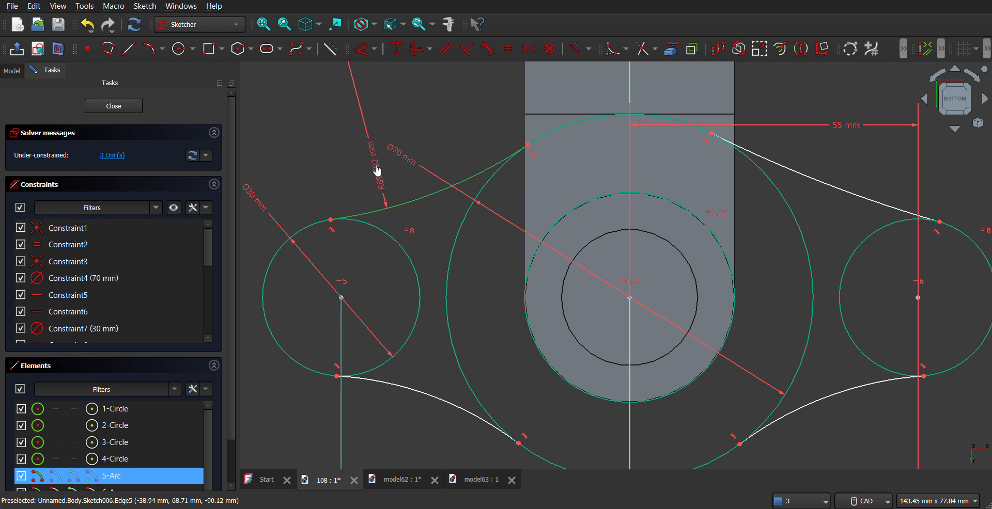
left_click(375, 164)
type("2")
key("Return")
Dimension the lower-left connecting arc with a radius of 20 mm.
middle_click_drag(418, 336, 427, 235)
left_click(424, 292)
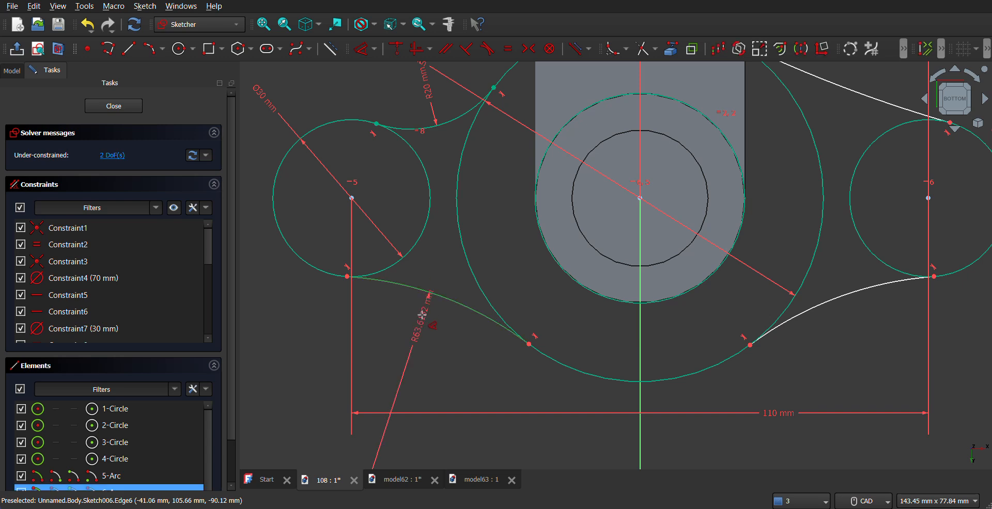
left_click(422, 314)
type("20")
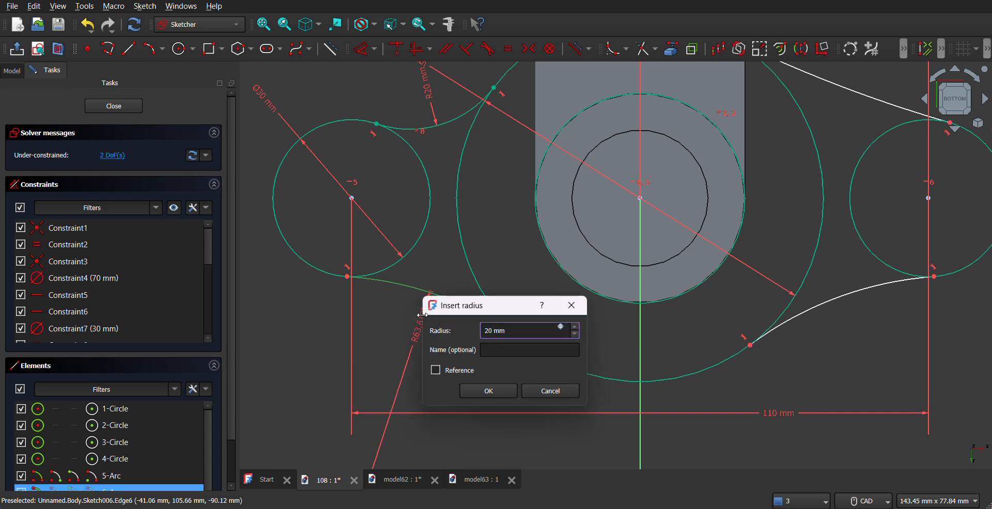
key("Return")
Dimension the upper-right connecting arc with a radius of 20 mm.
middle_click_drag(498, 265, 430, 346)
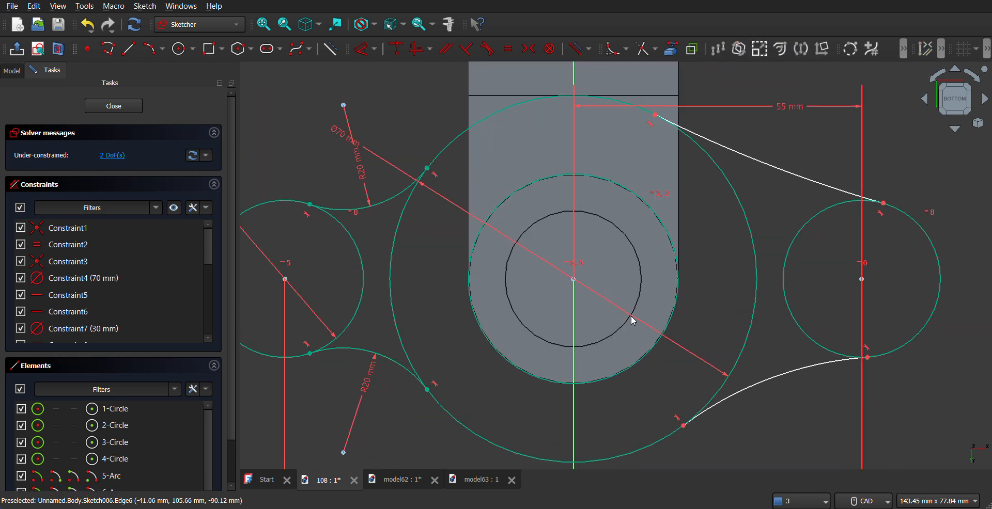
left_click(745, 154)
left_click(770, 149)
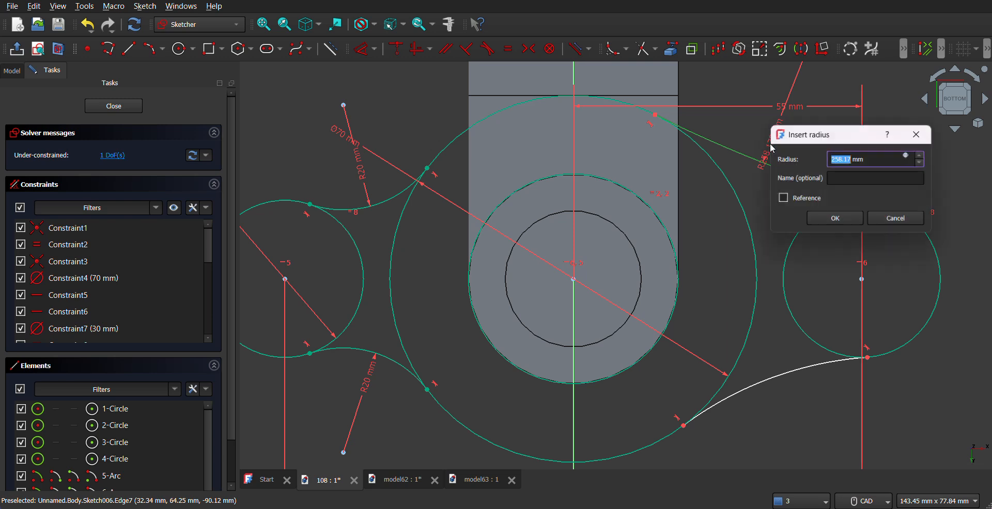
type("20")
key("Return")
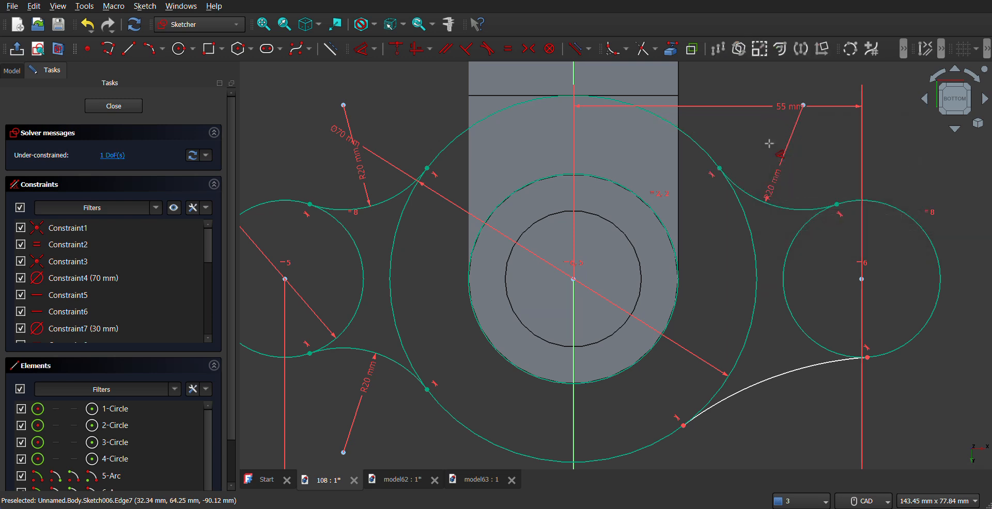
Dimension the lower-right connecting arc with a radius of 20 mm.
left_click(764, 385)
left_click(789, 390)
type("20")
key("Return")
Recheck the flange view in the PDF drawing, and set the side circles' spacing to 100 mm overall and 50 mm from the centre.
scroll(671, 298, "down", 5)
middle_click_drag(671, 297, 574, 319)
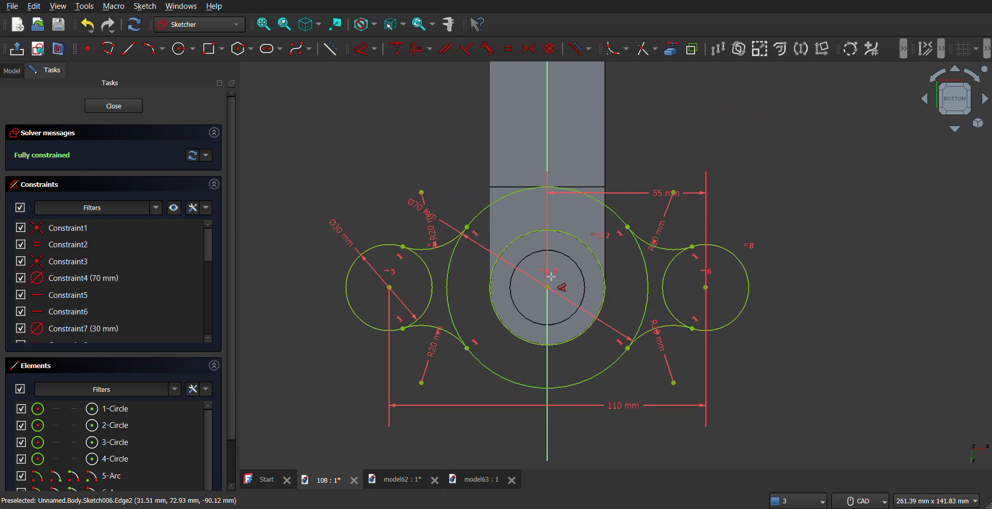
scroll(551, 276, "down", 2)
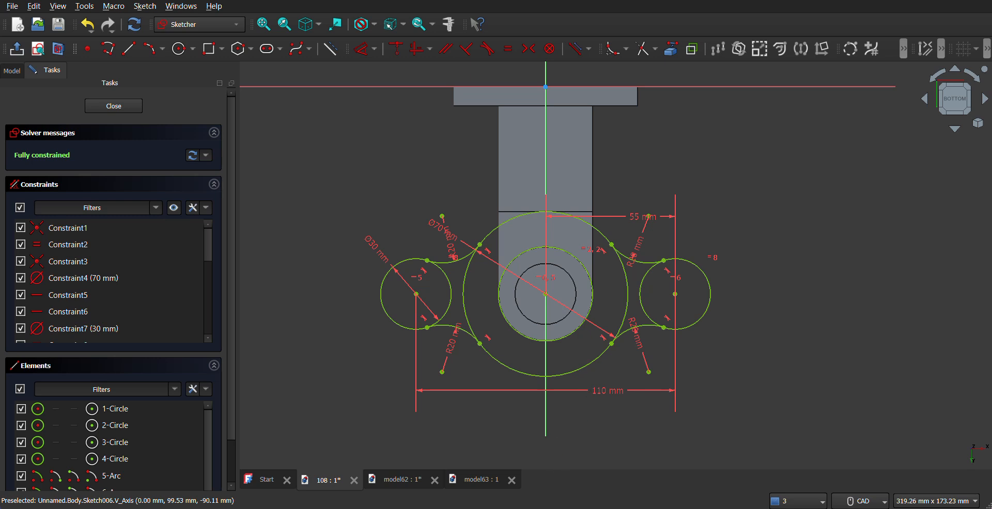
key("alt+Tab")
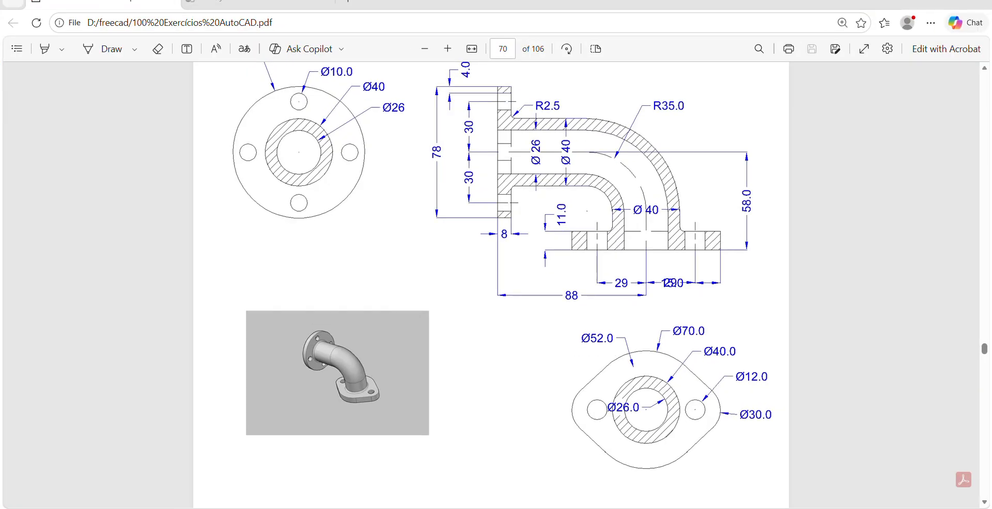
key("alt+Tab")
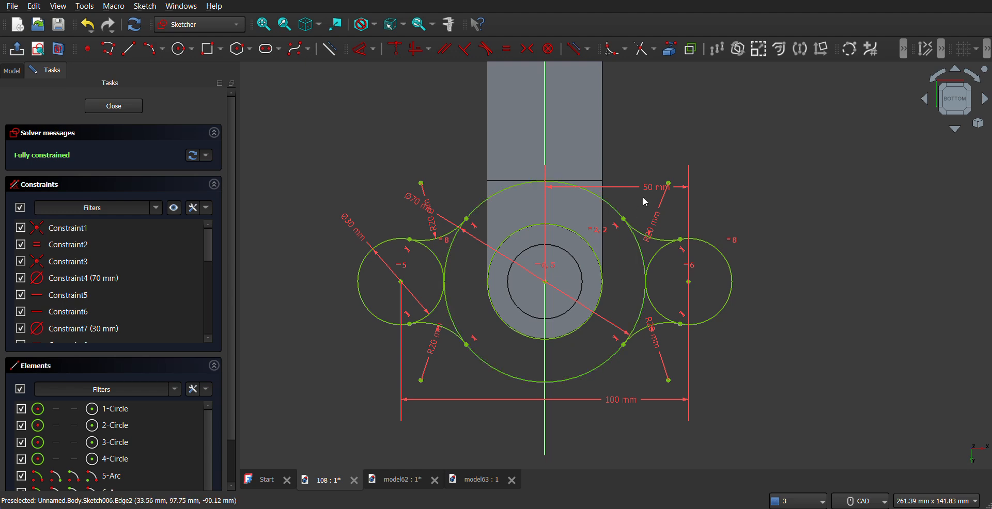
key("alt+Tab")
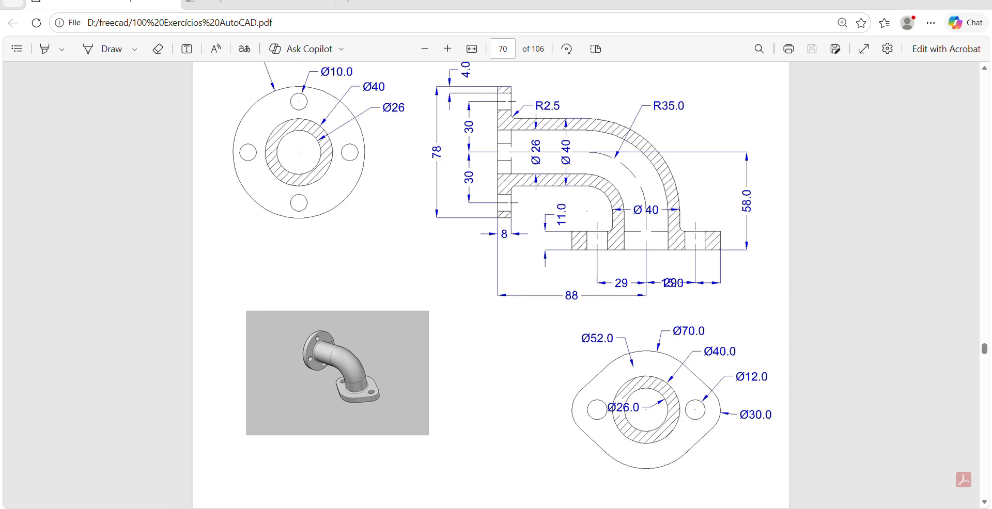
left_click(710, 508)
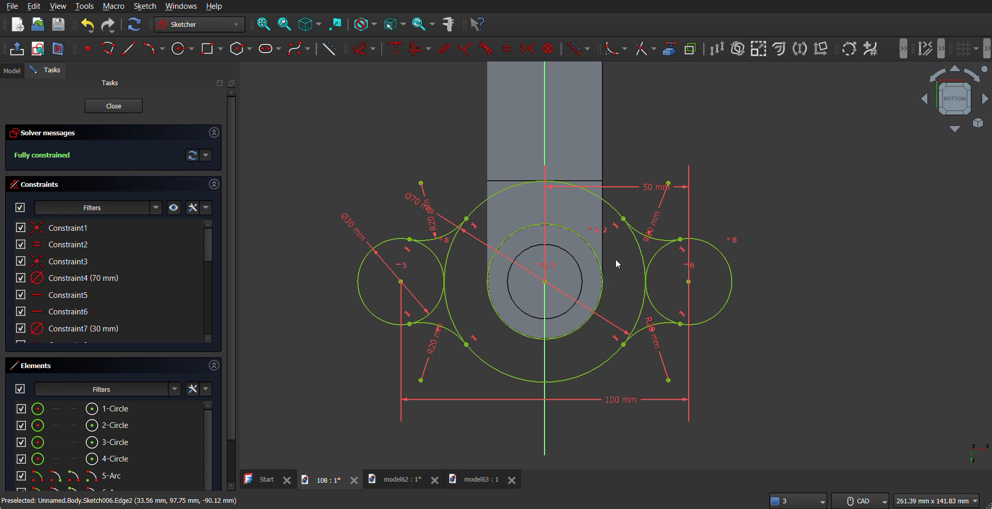
Trim away the inner segments of the 70 mm circle and both side circles, leaving only the outer flange outline.
left_click(642, 52)
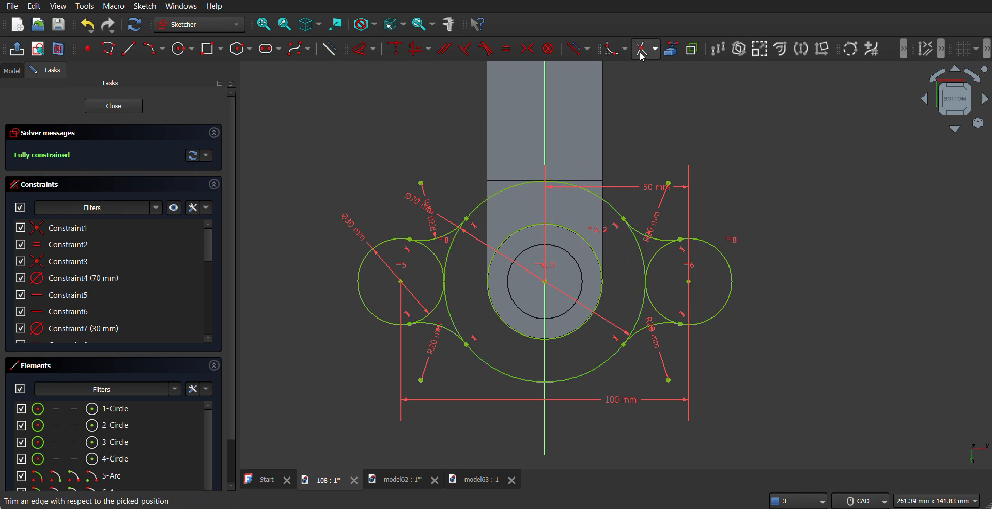
left_click(645, 256)
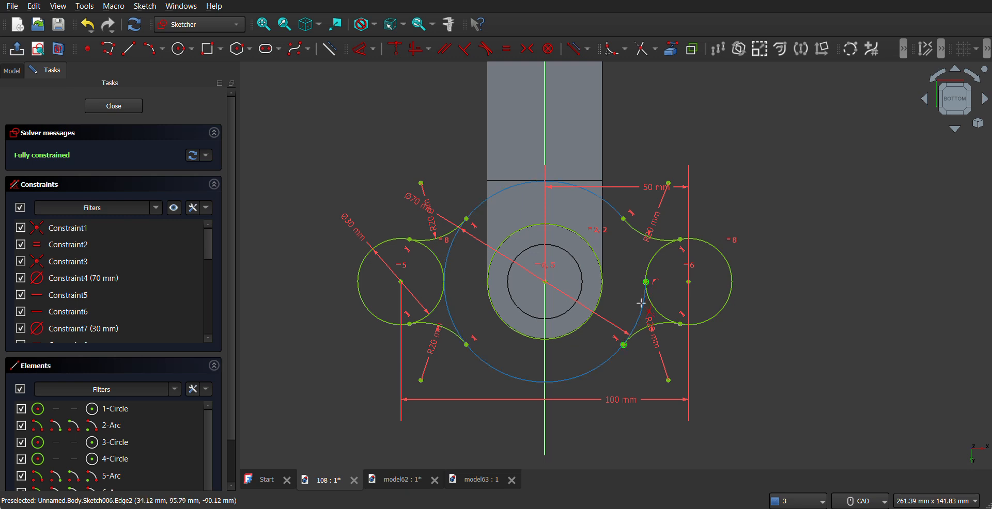
left_click(656, 312)
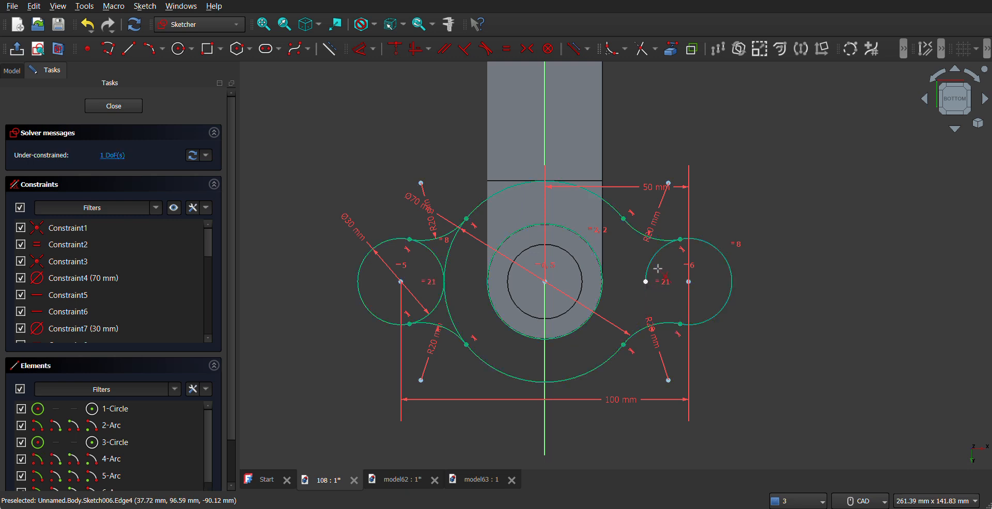
left_click(654, 263)
left_click(448, 248)
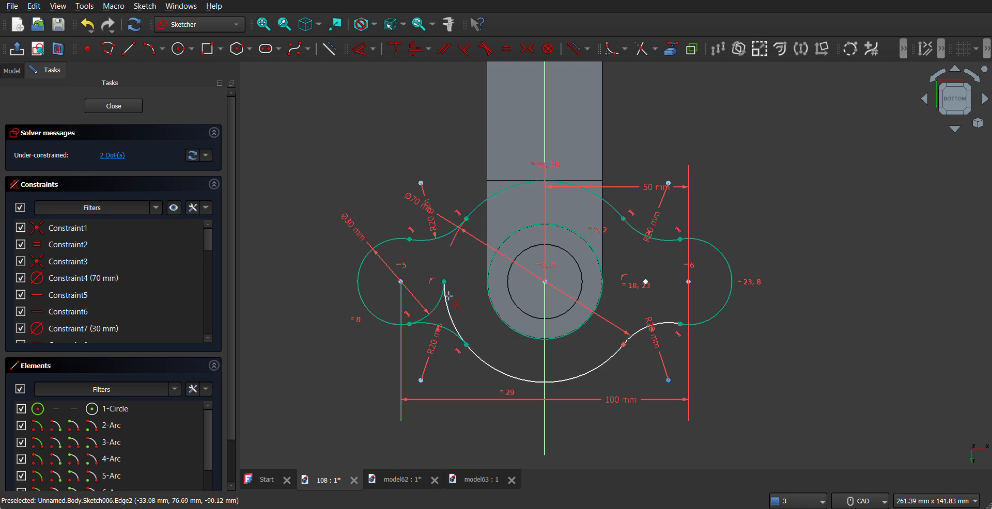
left_click(440, 305)
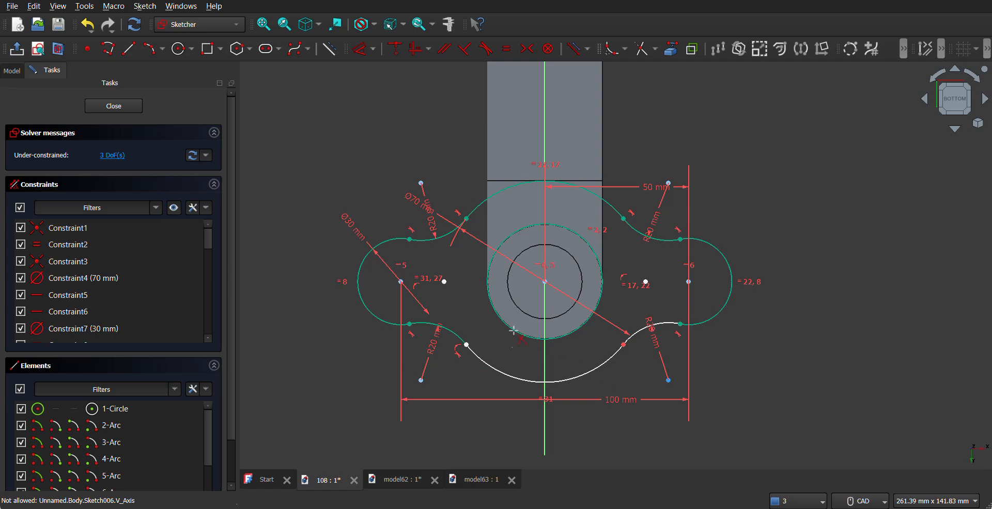
Recheck the flange view in the PDF, and draw two bolt-hole circles, about 18 mm and 16 mm in diameter, either side of the bore.
key("alt+Tab")
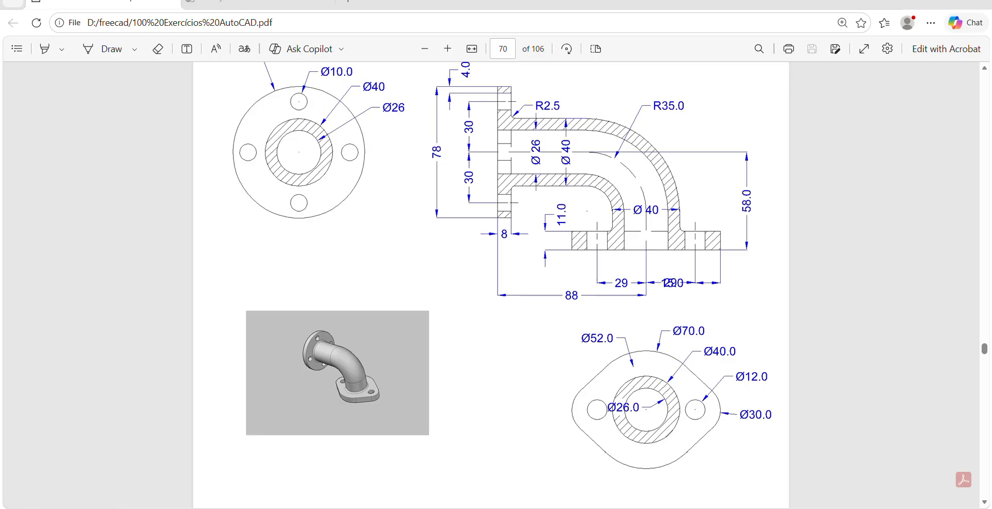
key("alt+Tab")
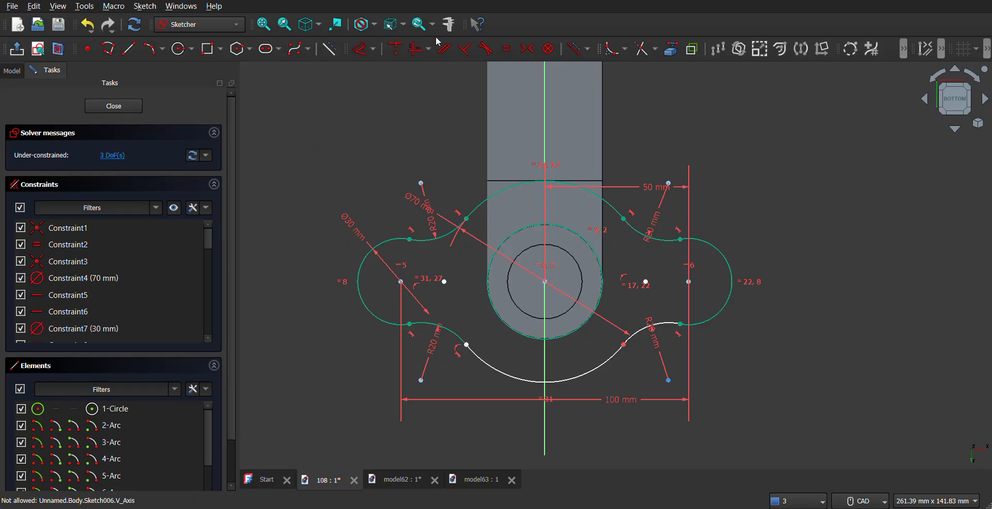
left_click(179, 50)
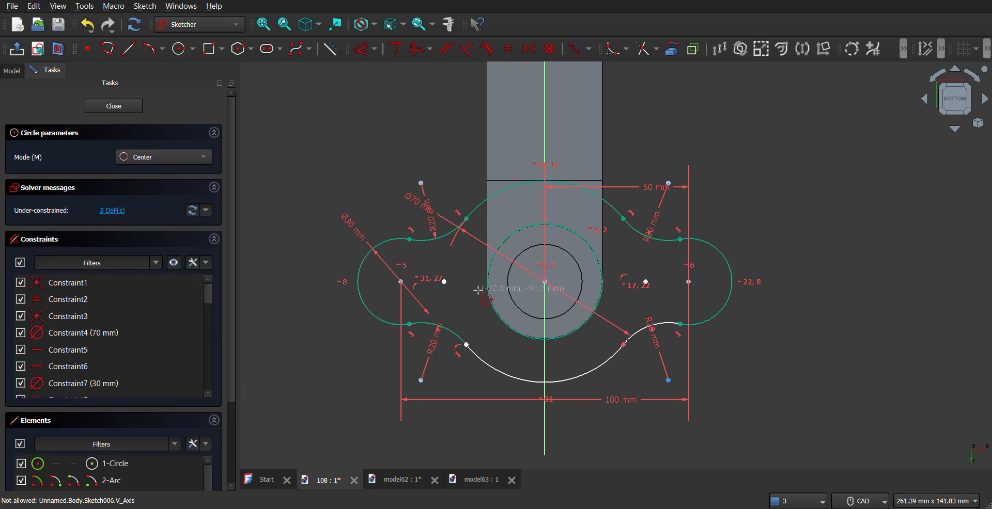
key("Escape")
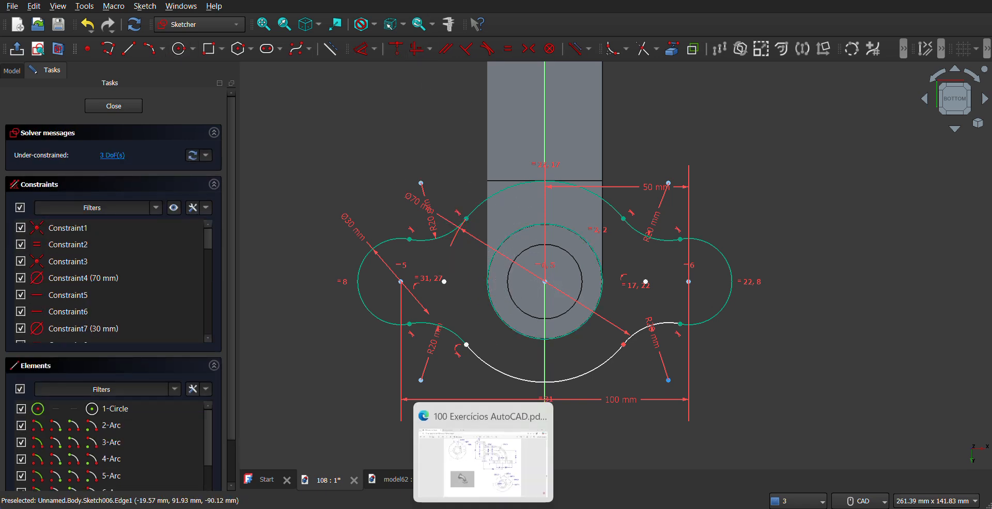
left_click(179, 49)
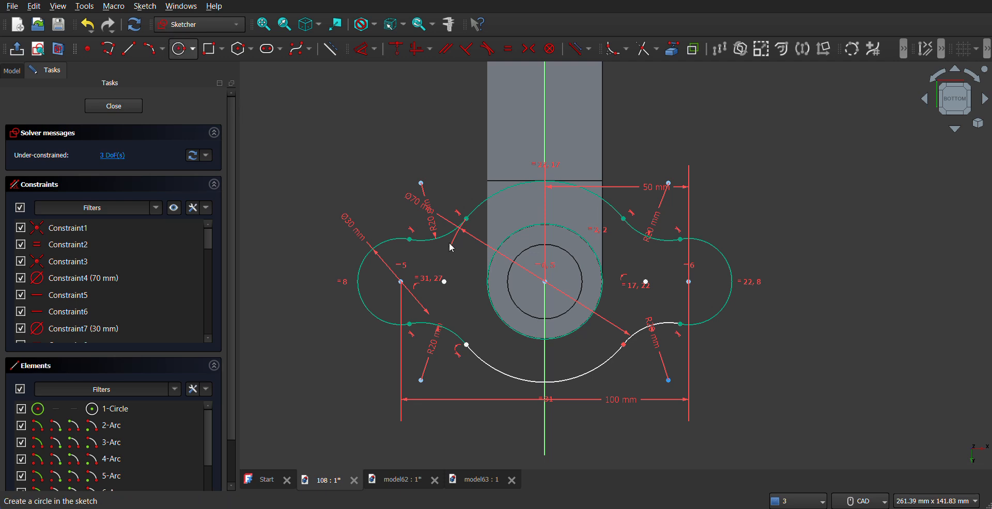
left_click(444, 281)
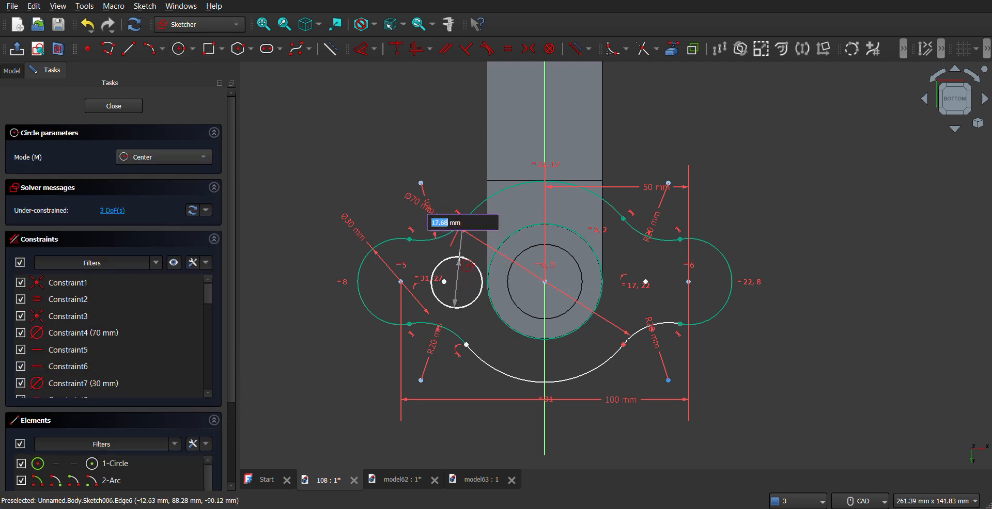
left_click(462, 262)
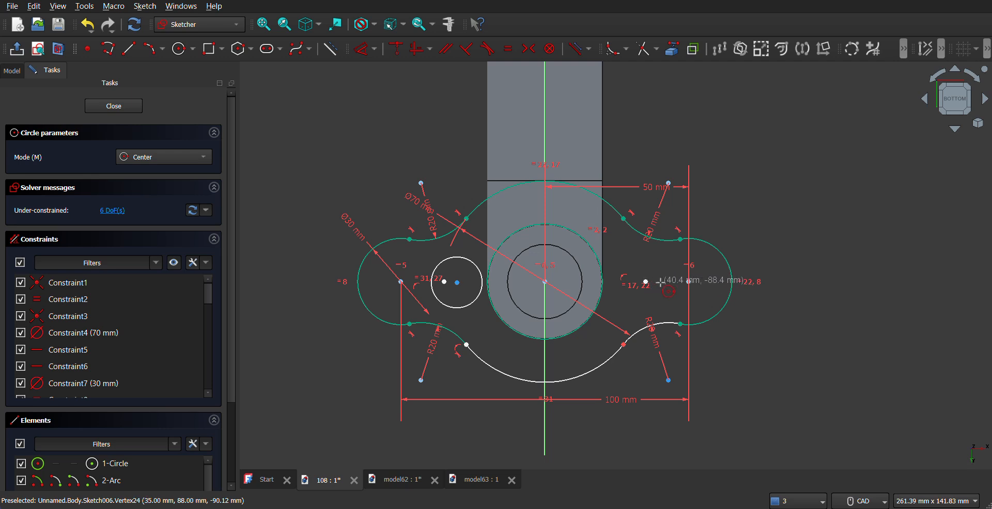
left_click(659, 281)
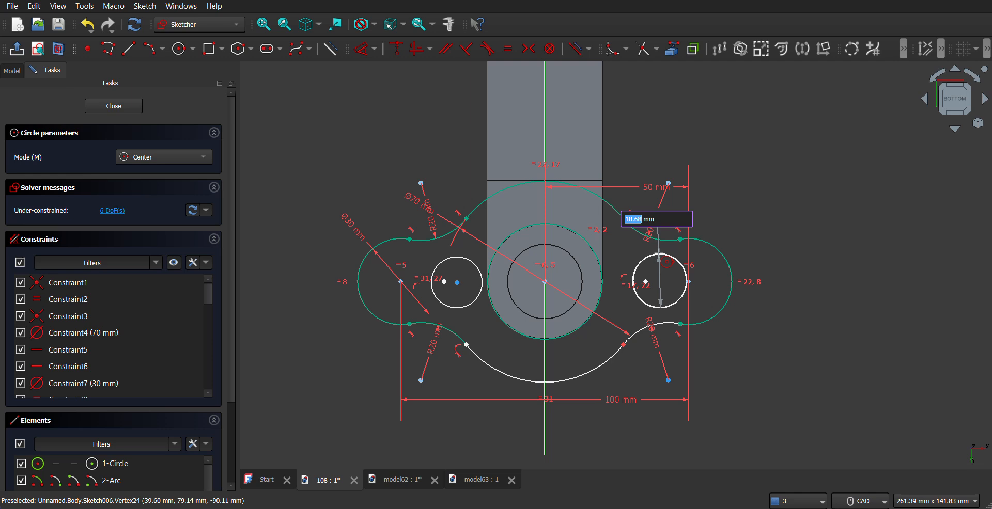
left_click(670, 262)
right_click(730, 177)
Constrain both bolt-hole centres horizontally in line with the flange's centre point.
left_click(546, 313)
left_click(457, 282)
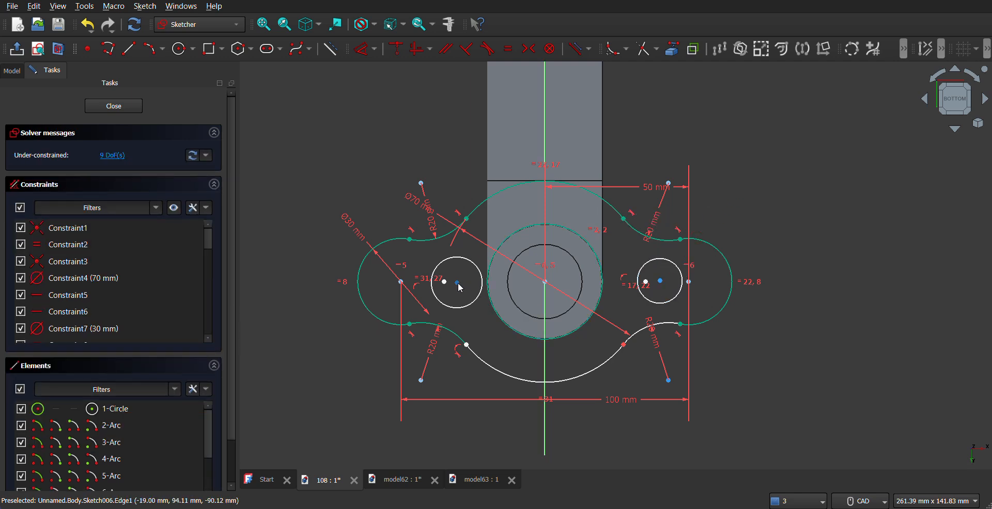
left_click(546, 283)
left_click(660, 281)
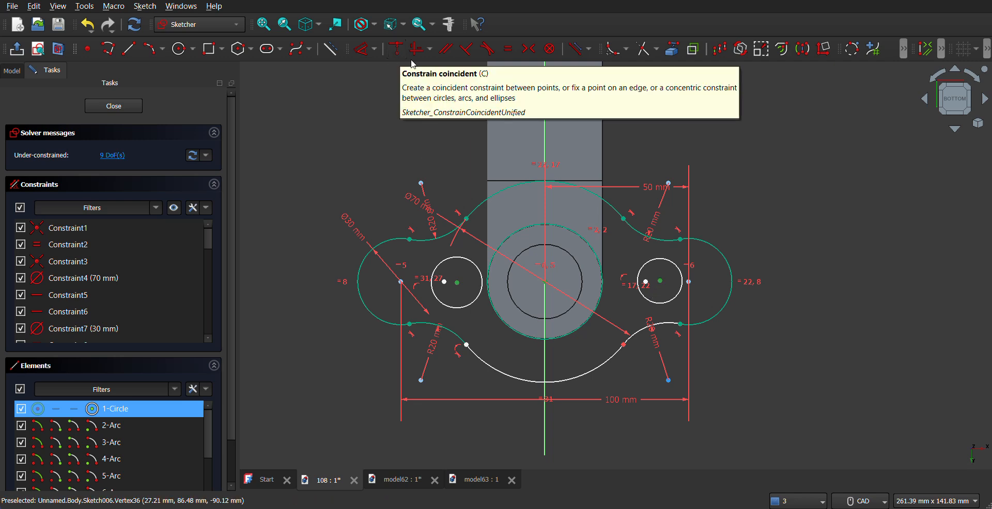
left_click(430, 49)
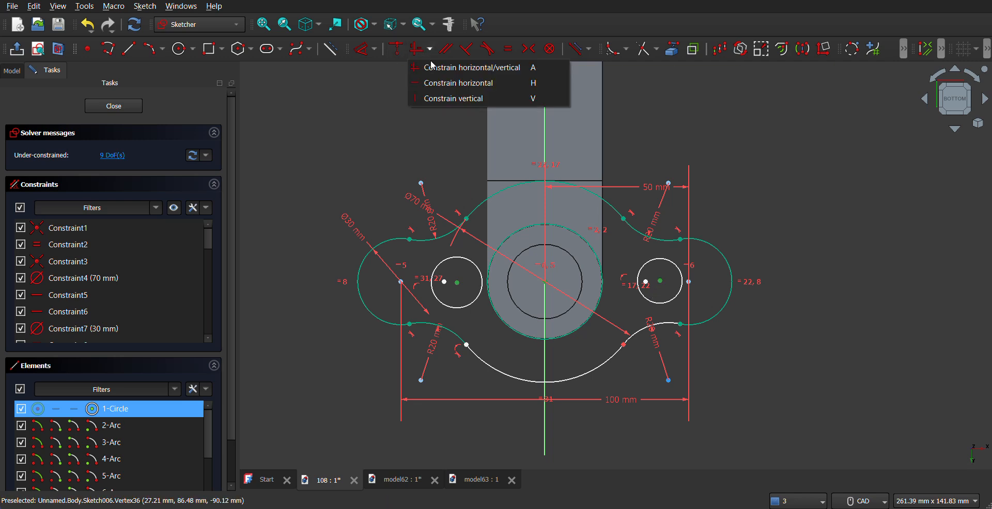
left_click(452, 83)
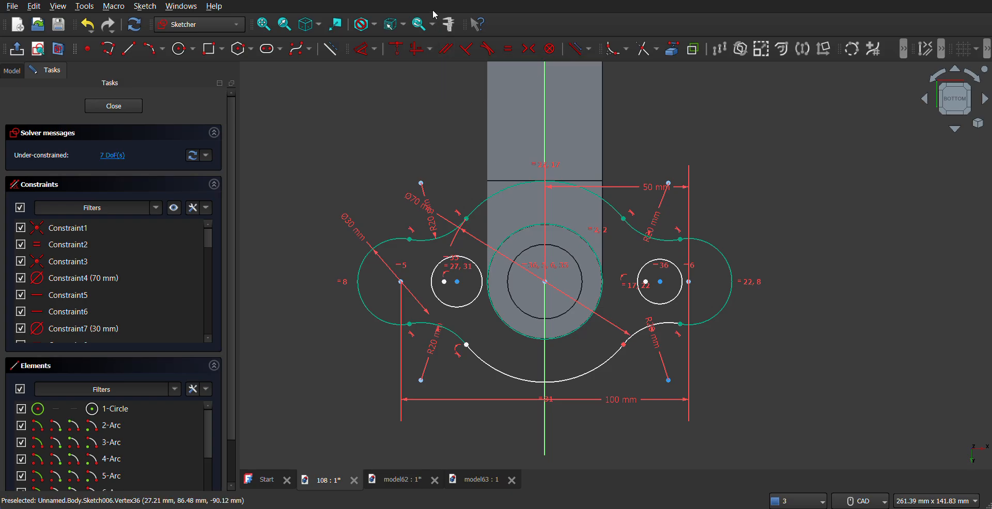
Recheck the hole spacing in the PDF drawing, try to dimension the left hole's centre 29 mm from the flange centre, and undo it.
key("alt+Tab")
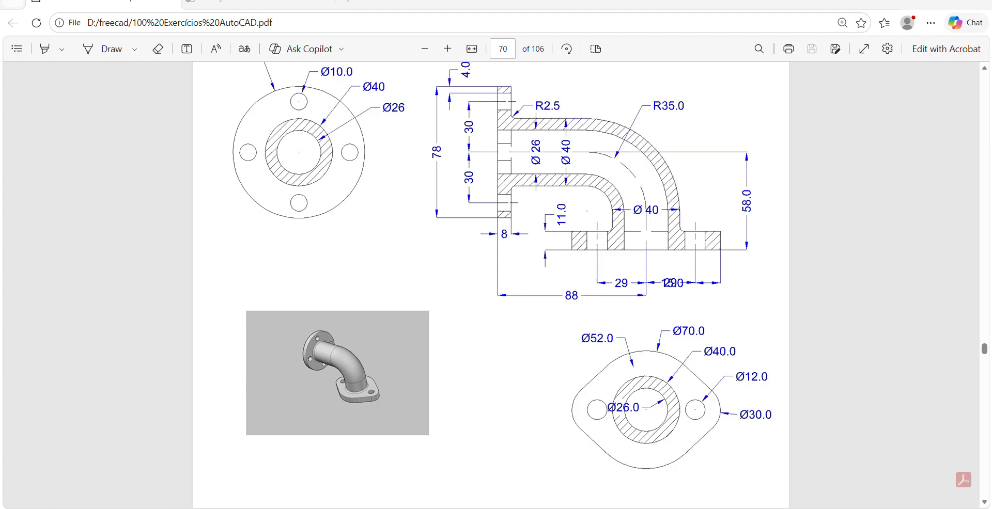
left_click(689, 508)
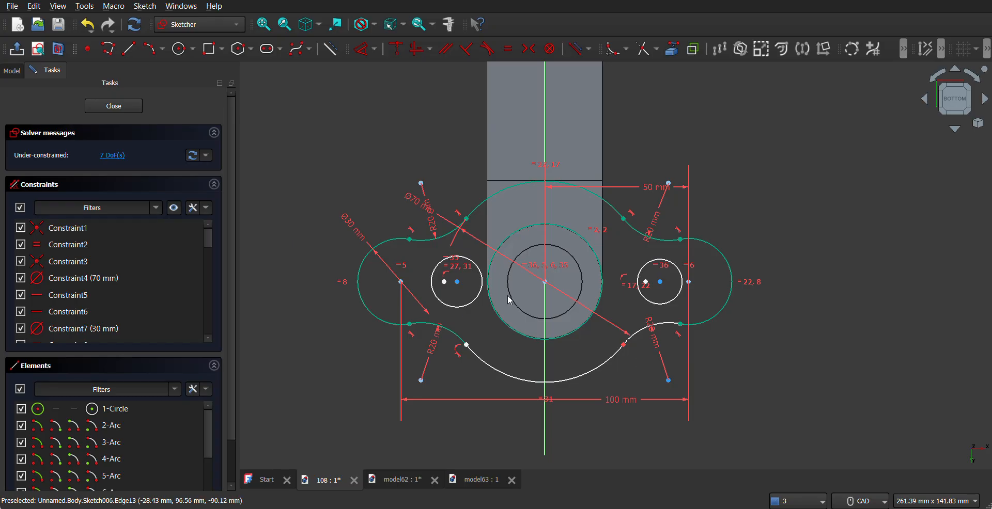
left_click(364, 49)
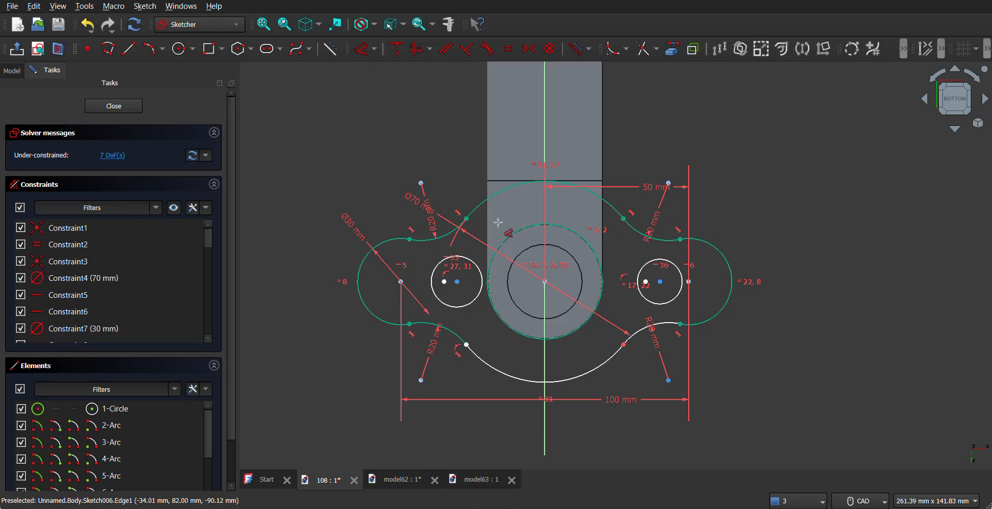
left_click(545, 282)
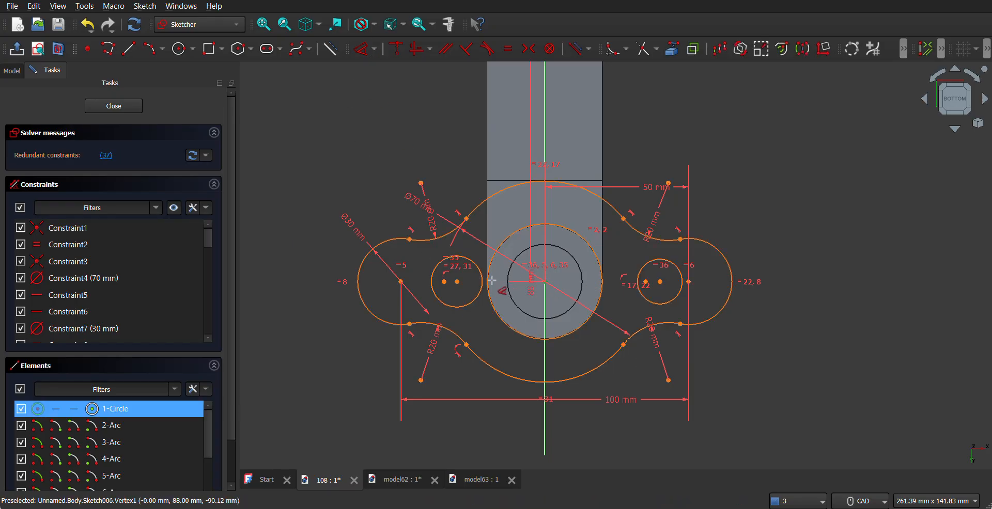
left_click(458, 282)
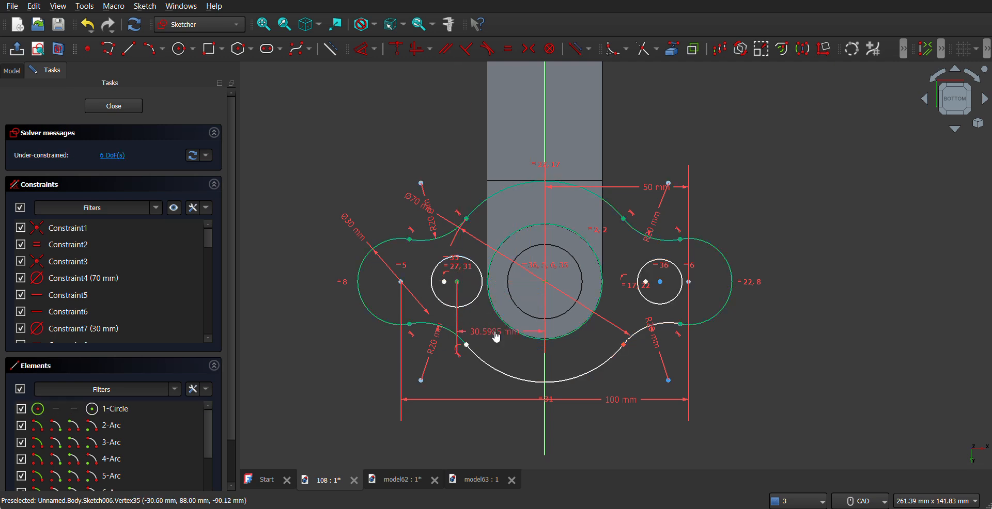
left_click(495, 331)
type("29")
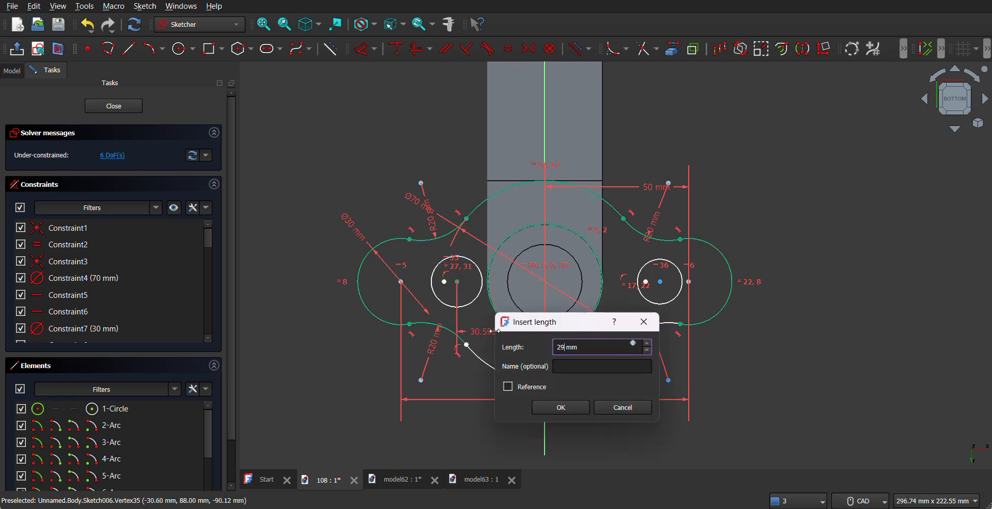
key("Return")
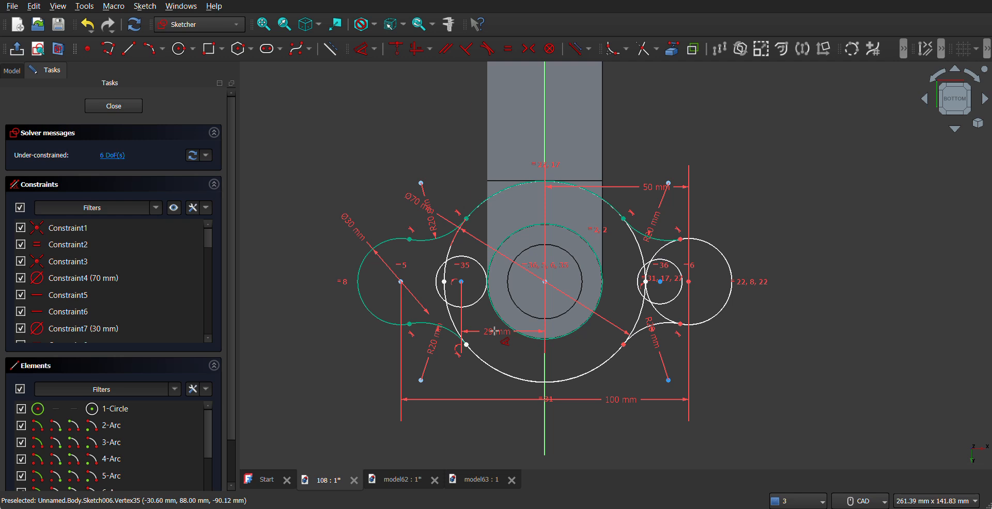
key("ctrl+z")
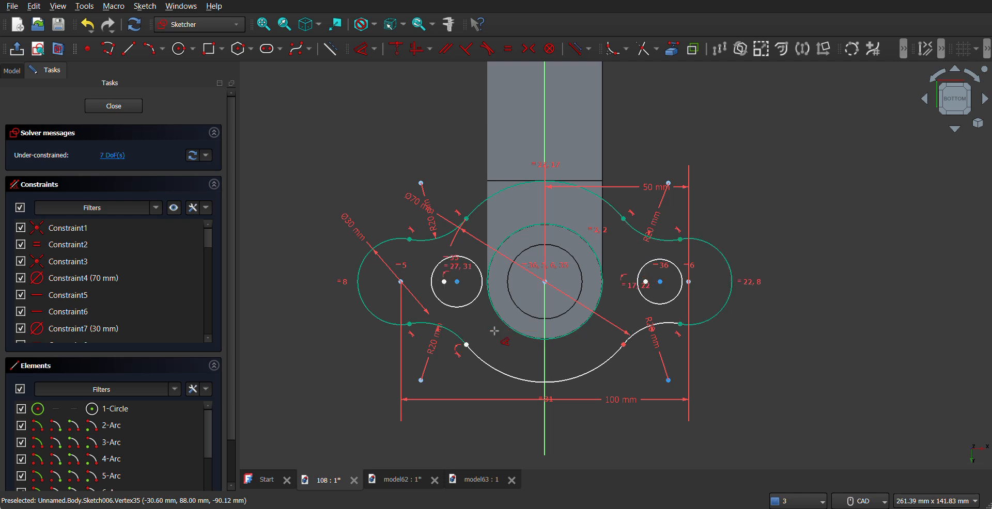
Dimension the left bolt hole's centre 29 mm horizontally from the flange centre, and set its diameter to 12 mm.
left_click(458, 283)
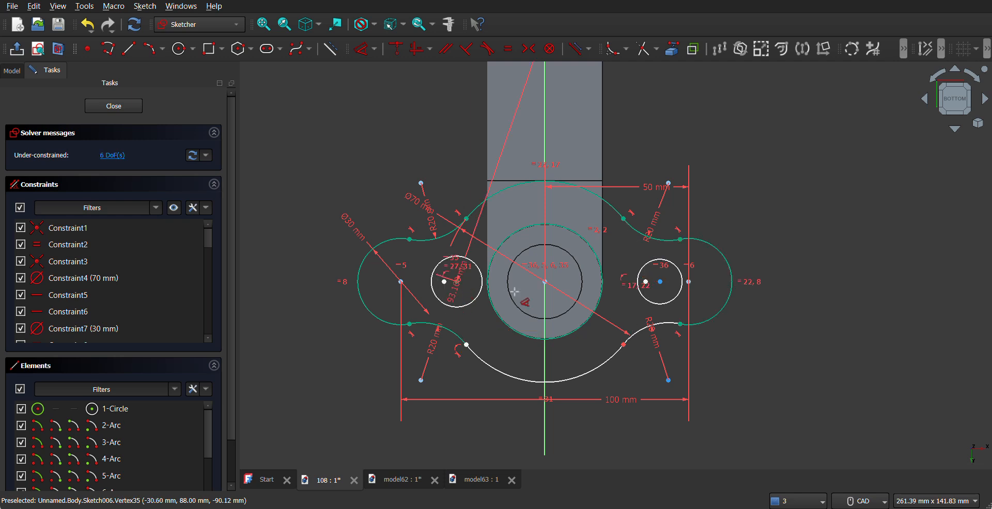
left_click(510, 309)
type("29")
key("Return")
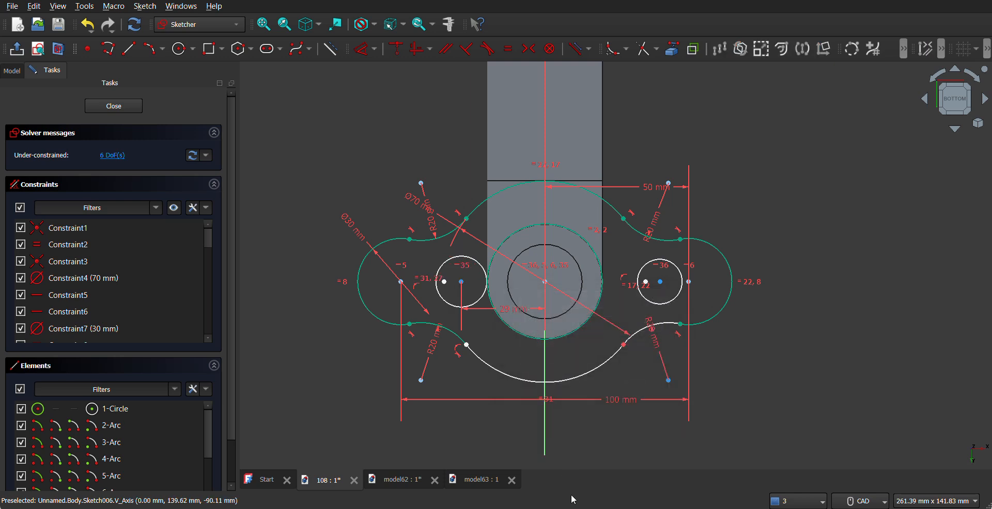
left_click(445, 304)
left_click(402, 198)
type("12")
key("Return")
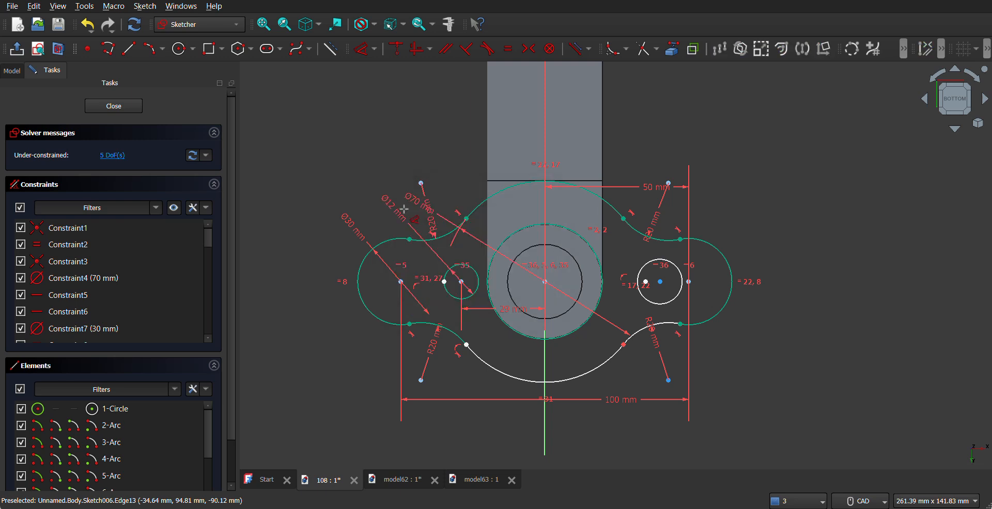
Try to dimension the right bolt hole's centre 29 mm from the flange centre, and undo that dimension.
left_click(659, 282)
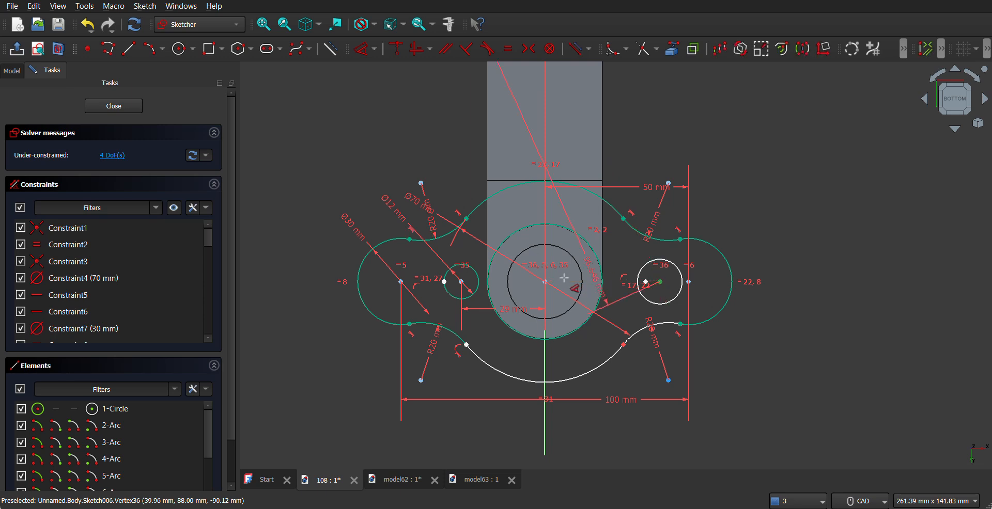
left_click(594, 229)
type("29")
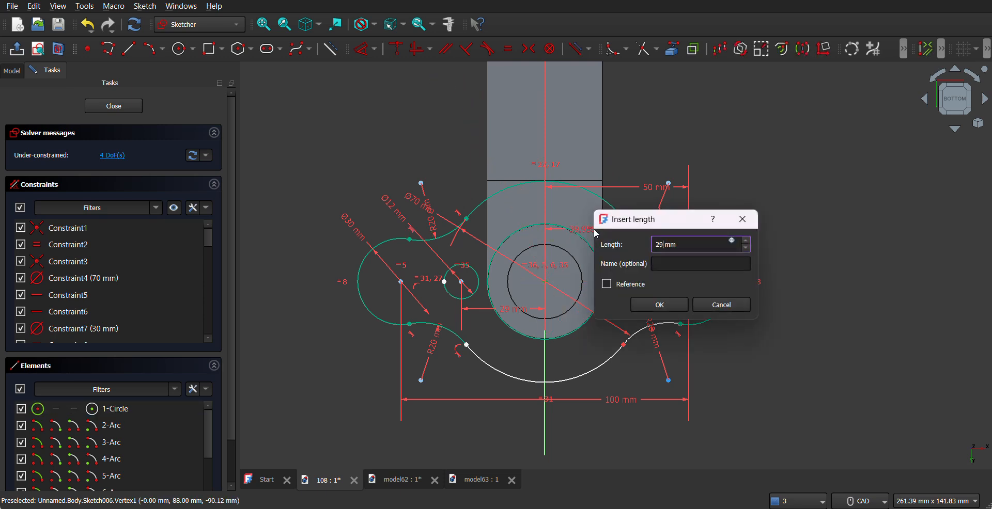
type("9")
key("Return")
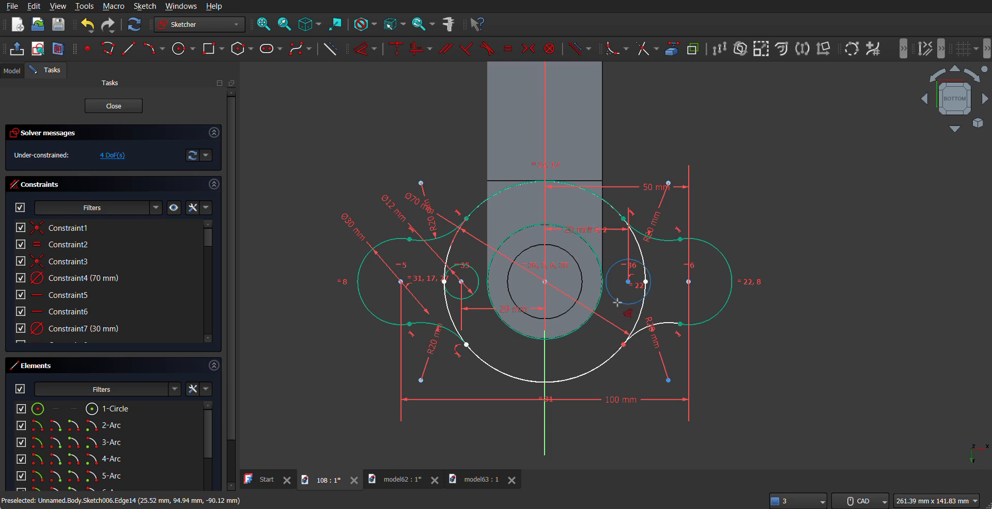
key("ctrl+z")
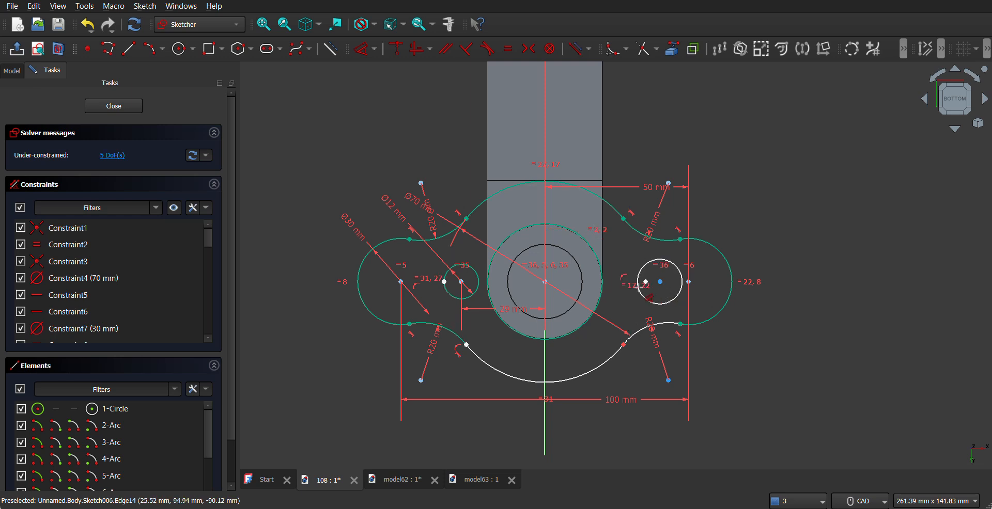
Dimension the right bolt hole with a diameter of 12 mm.
left_click(643, 301)
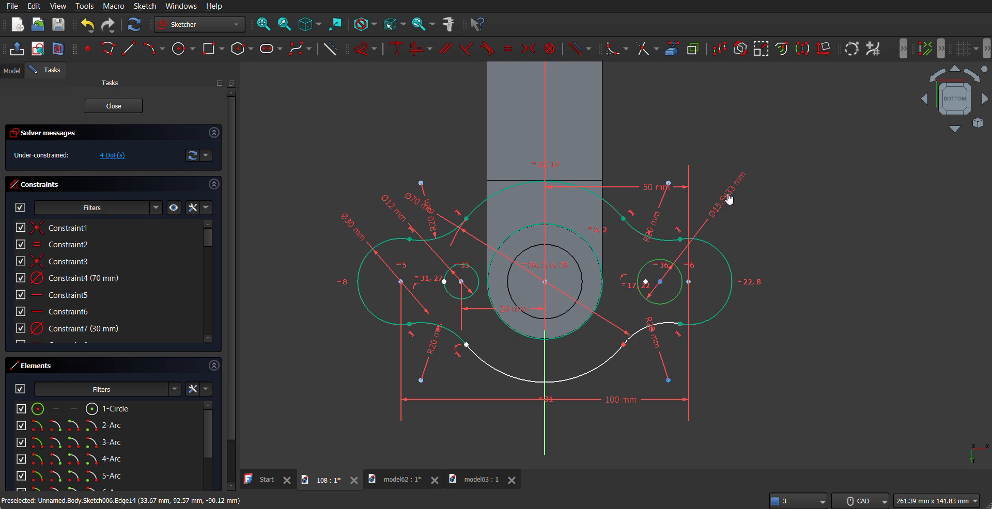
left_click(729, 198)
type("12")
key("Return")
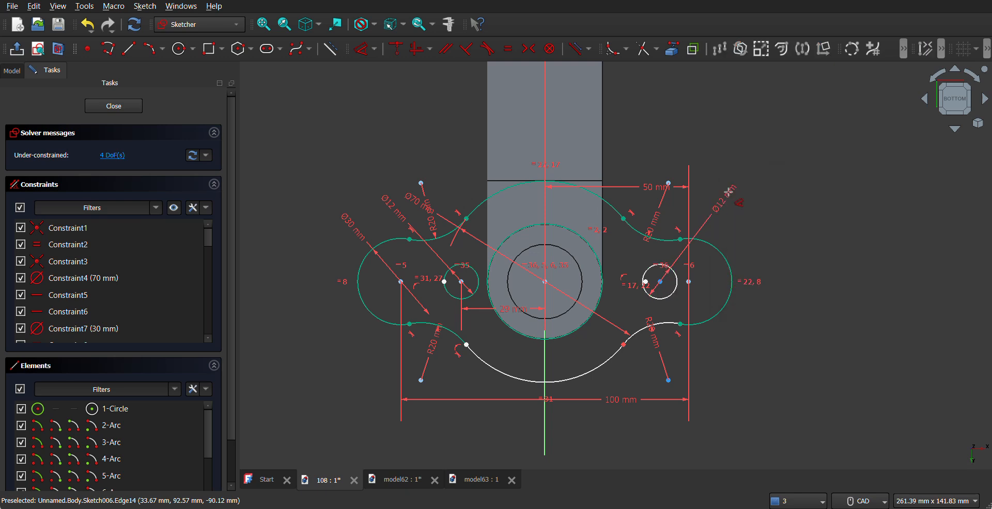
Try again to place the 12 mm right hole's centre 29 mm horizontally from the flange centre, and undo the attempt.
left_click(545, 279)
left_click(660, 280)
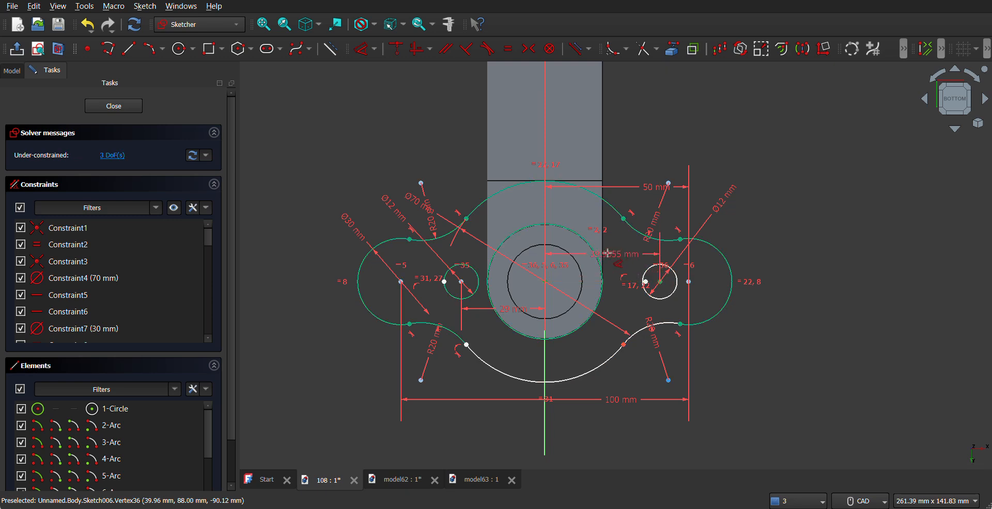
left_click(611, 258)
type("29")
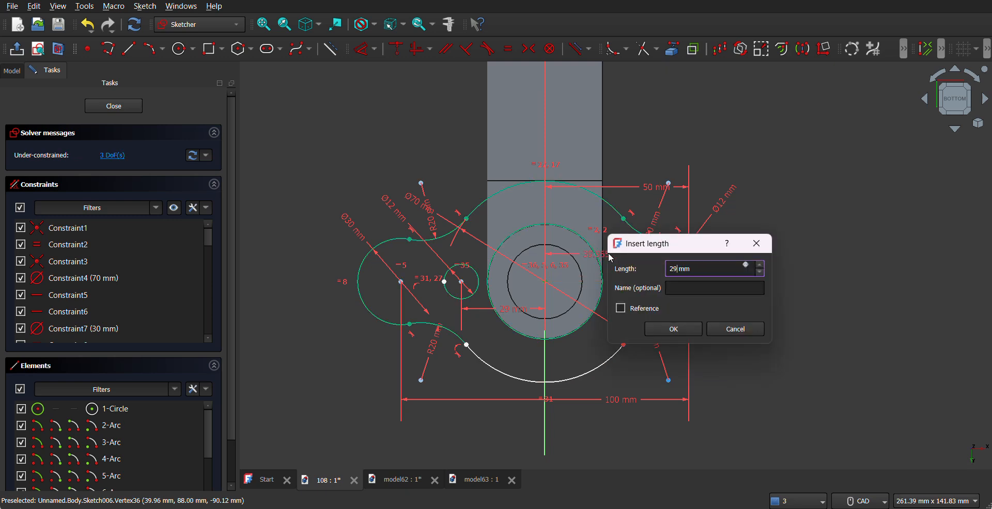
key("Return")
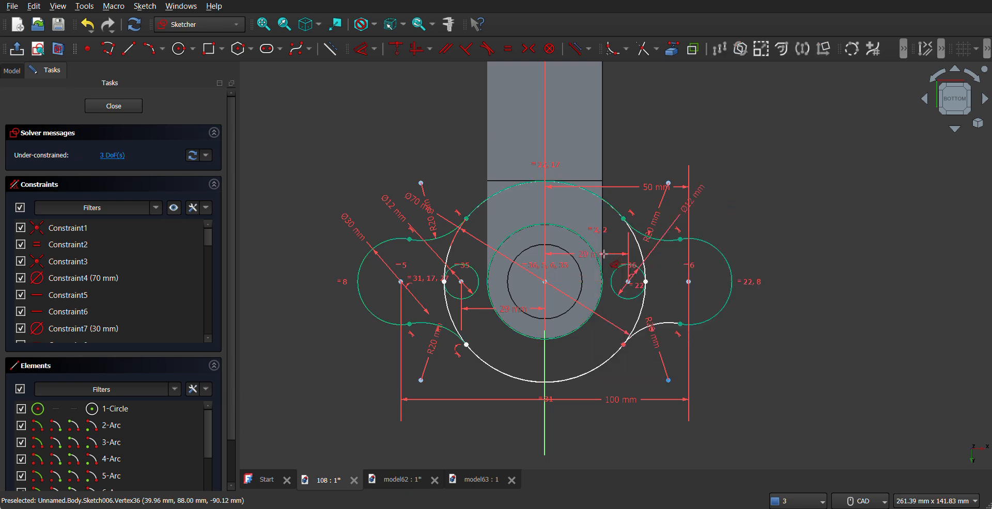
scroll(553, 283, "up", 1)
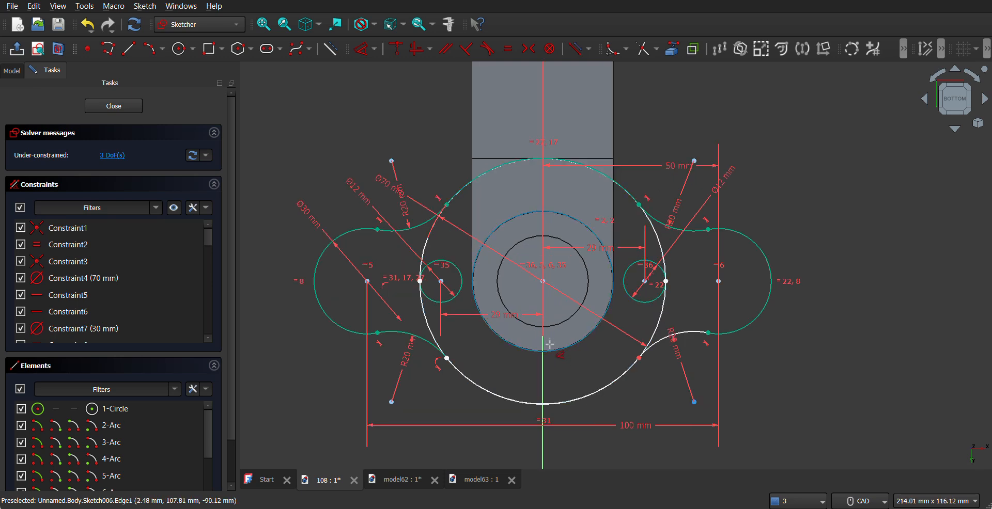
key("ctrl+z")
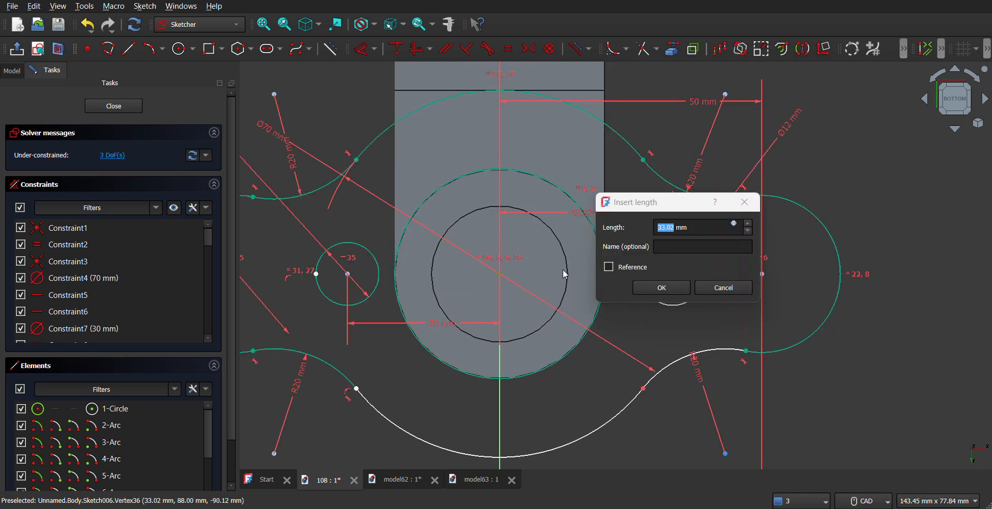
Set the horizontal distance between the flange centre and the right bolt hole's centre to 29 mm.
left_click(701, 225)
key("ctrl+a")
type("29")
key("Return")
scroll(431, 308, "down", 1)
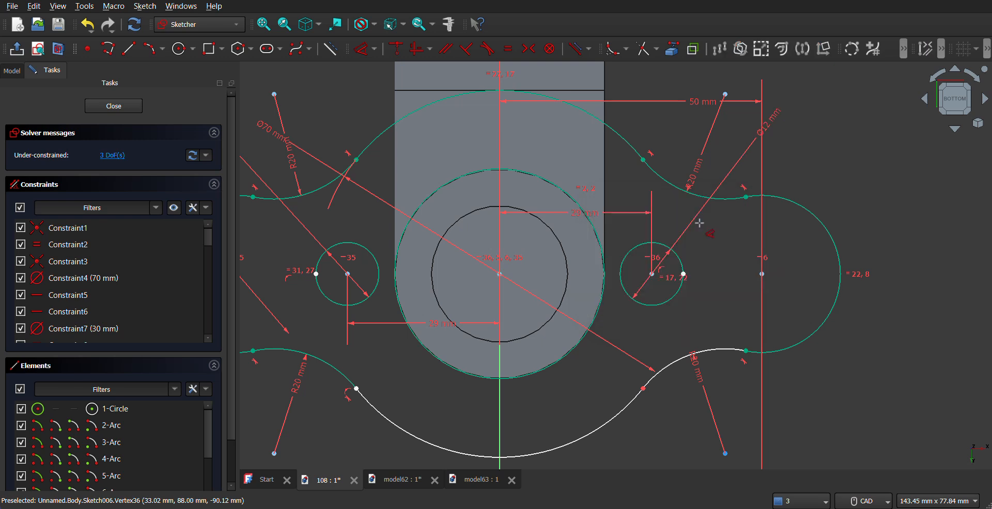
Draw a 12 mm diameter bolt-hole circle at the centre of each of the two flange lobes.
scroll(434, 306, "down", 1)
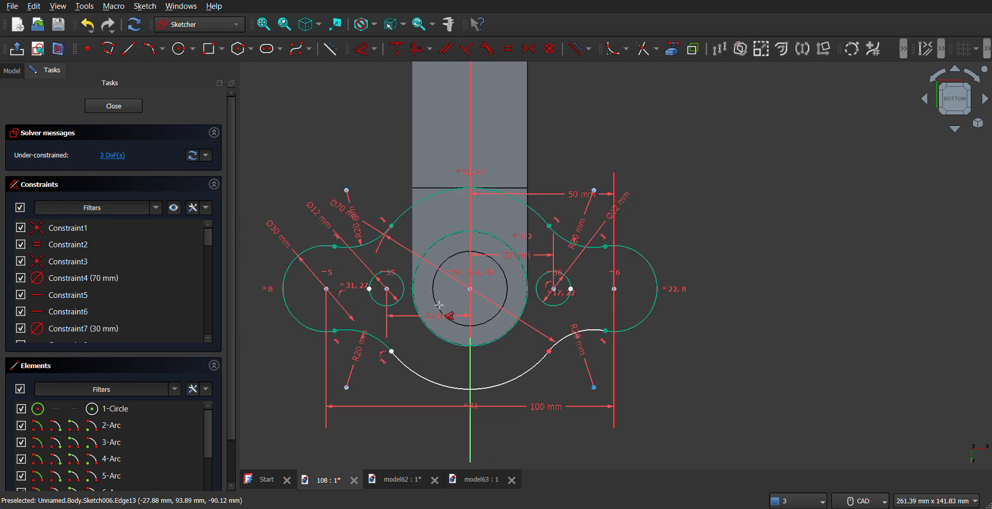
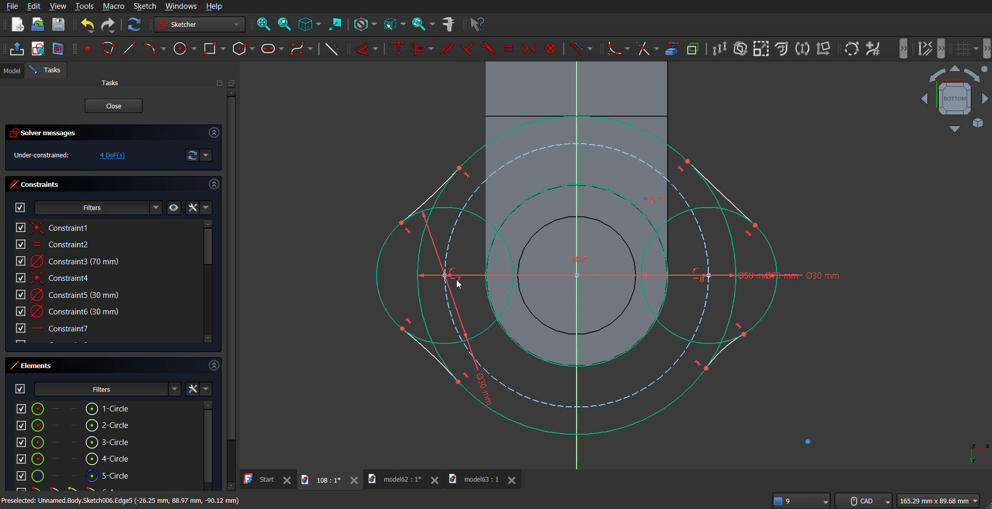
left_click(184, 49)
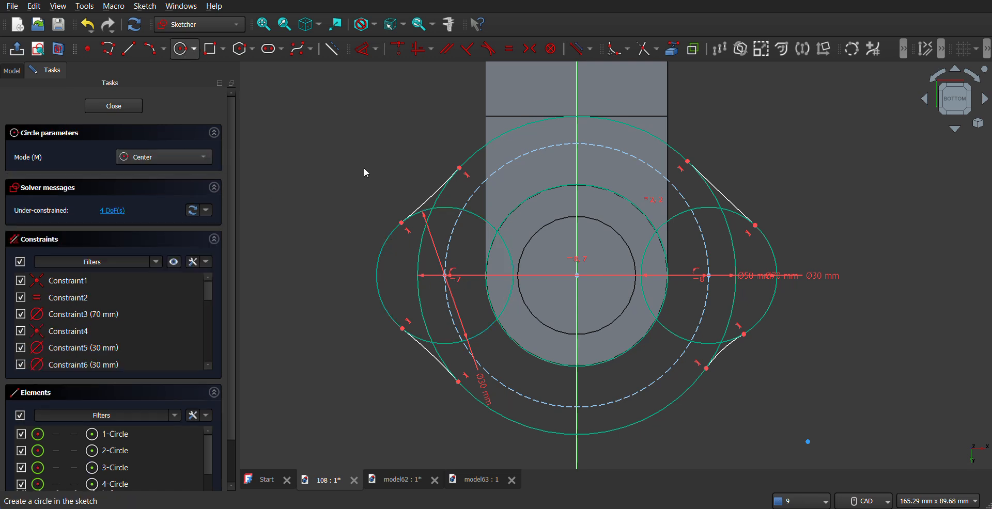
left_click(445, 276)
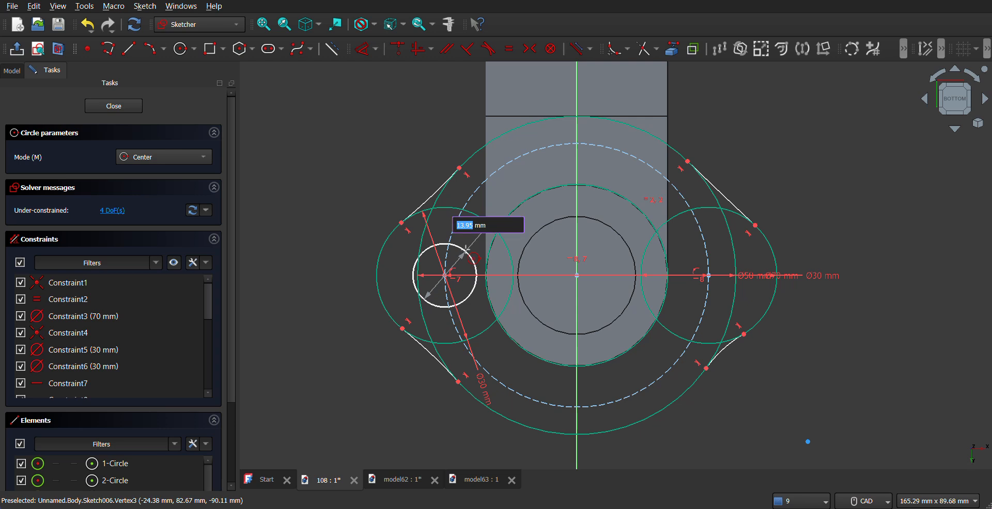
type("12")
key("Return")
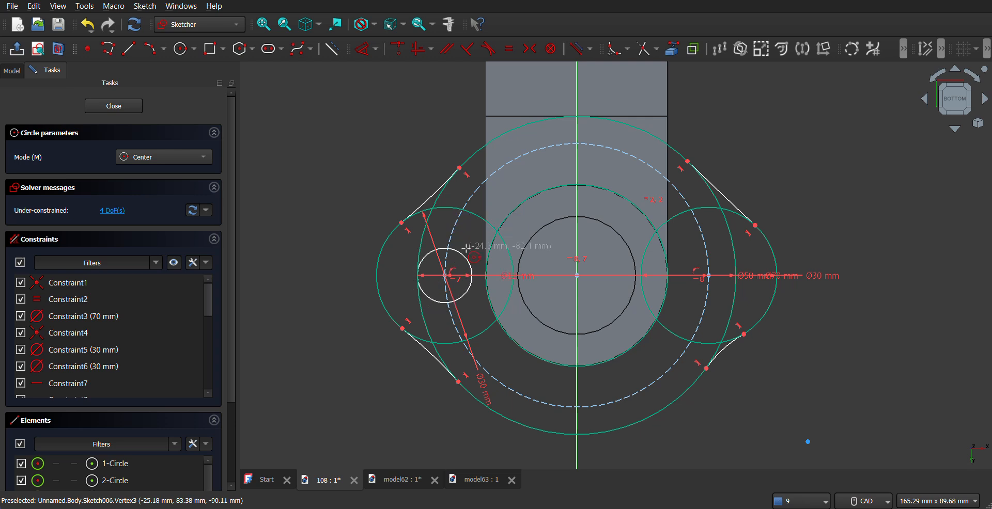
left_click(709, 275)
type("12")
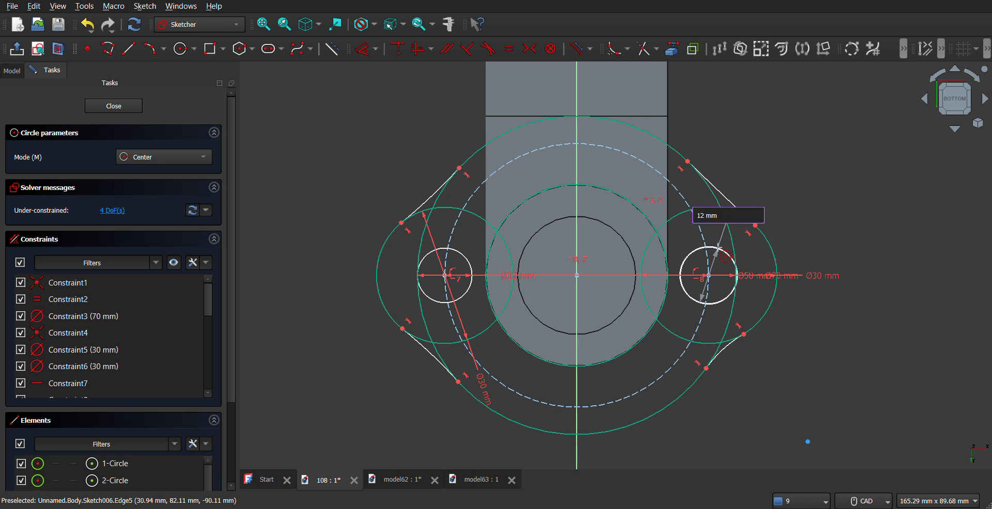
key("Return")
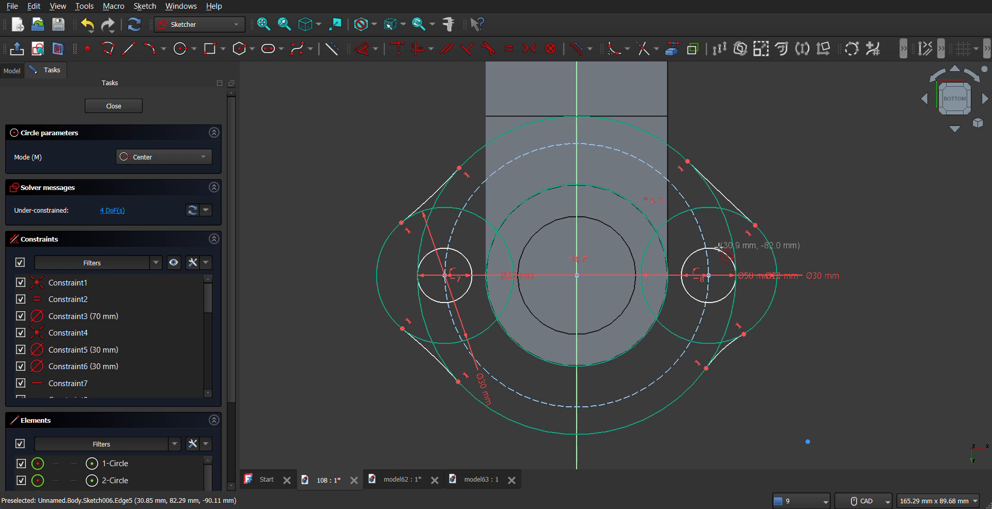
middle_click_drag(535, 298, 539, 328)
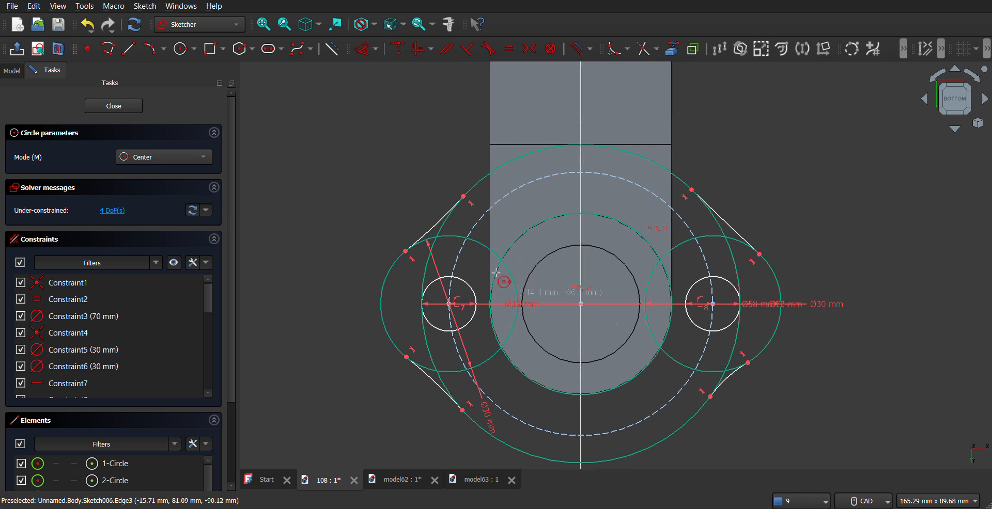
key("Escape")
Dimension the upper and lower tangent arcs beside the left lobe with a radius of 120 mm each.
left_click(365, 50)
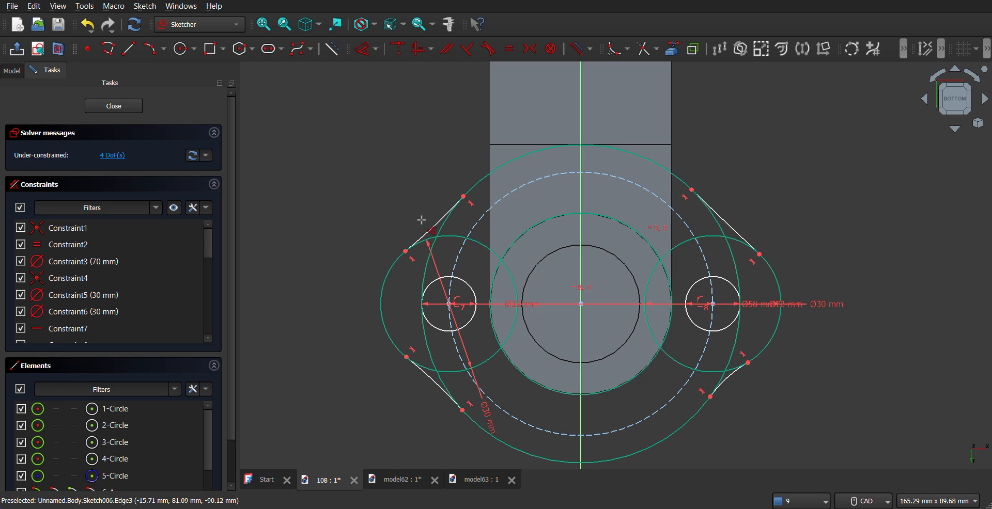
left_click(435, 224)
left_click(424, 217)
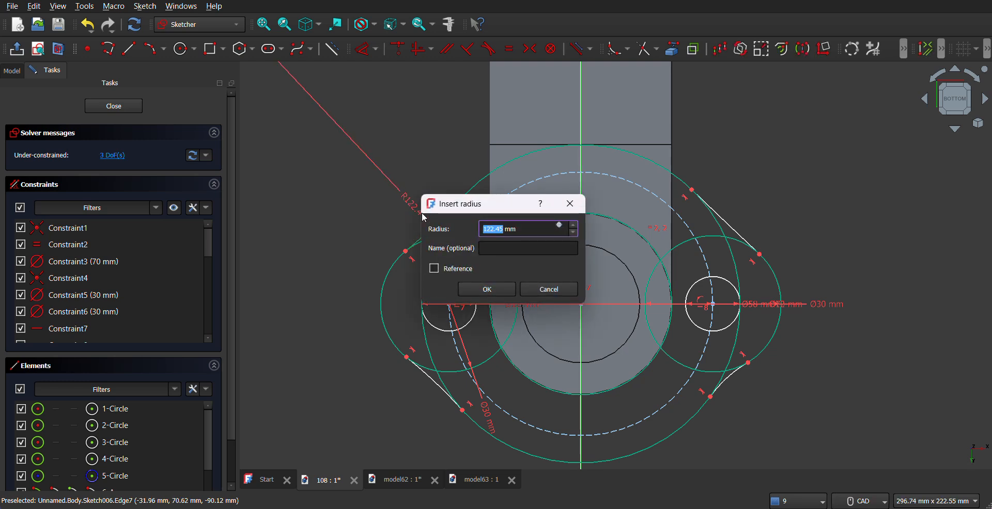
type("120")
key("Return")
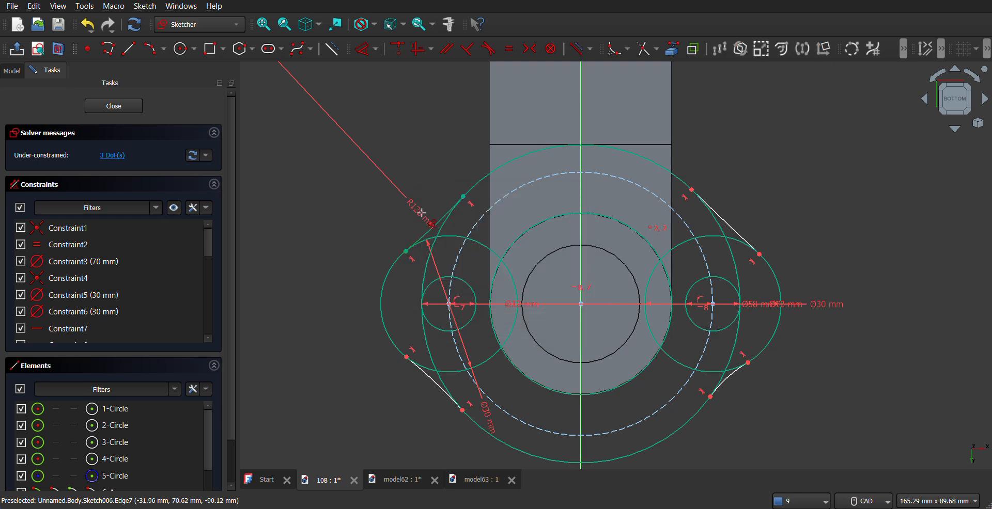
left_click(434, 384)
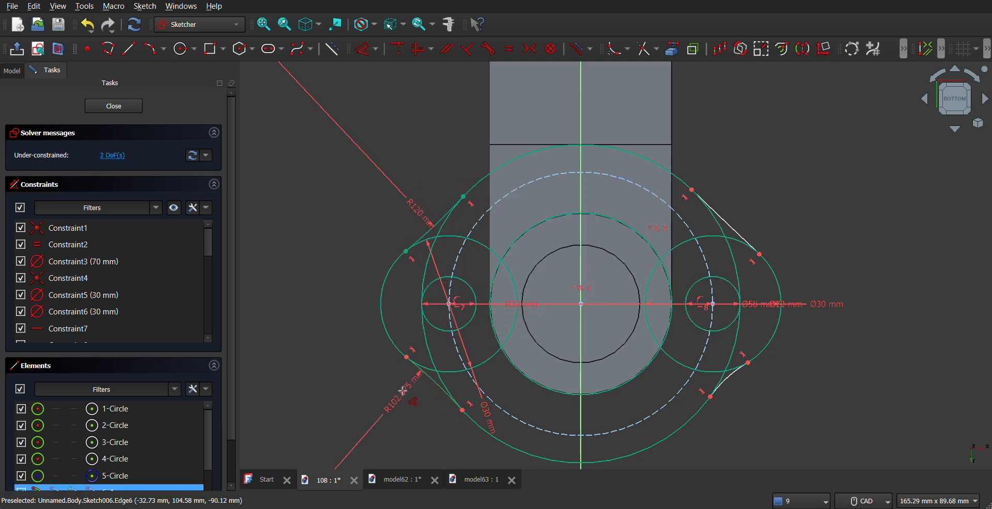
left_click(402, 391)
type("120")
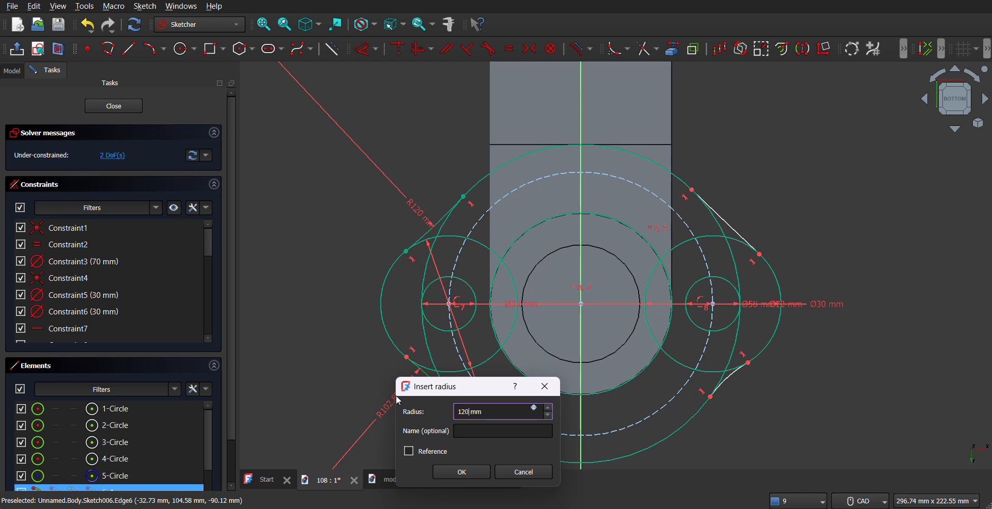
key("Return")
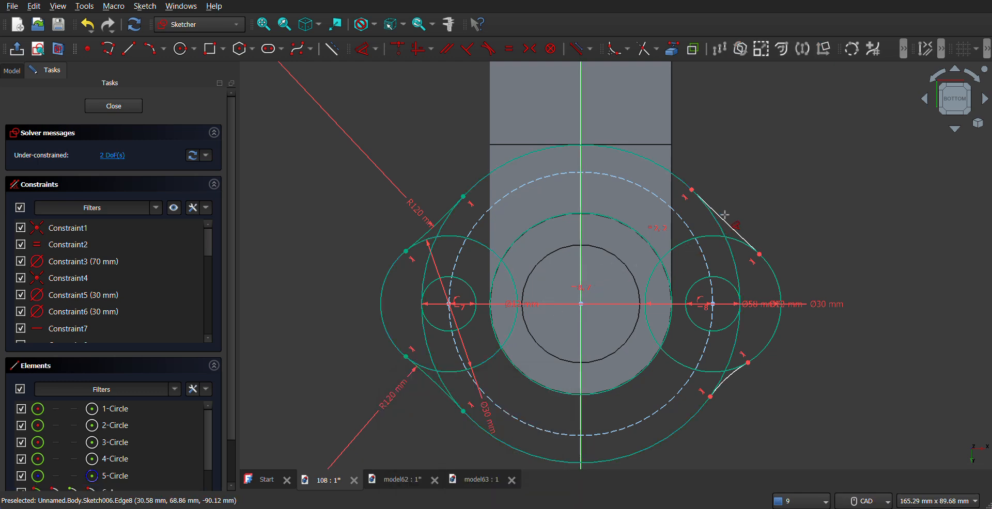
Dimension the upper and lower tangent arcs beside the right lobe with a radius of 120 mm each.
left_click(725, 215)
left_click(735, 214)
type("120")
key("Return")
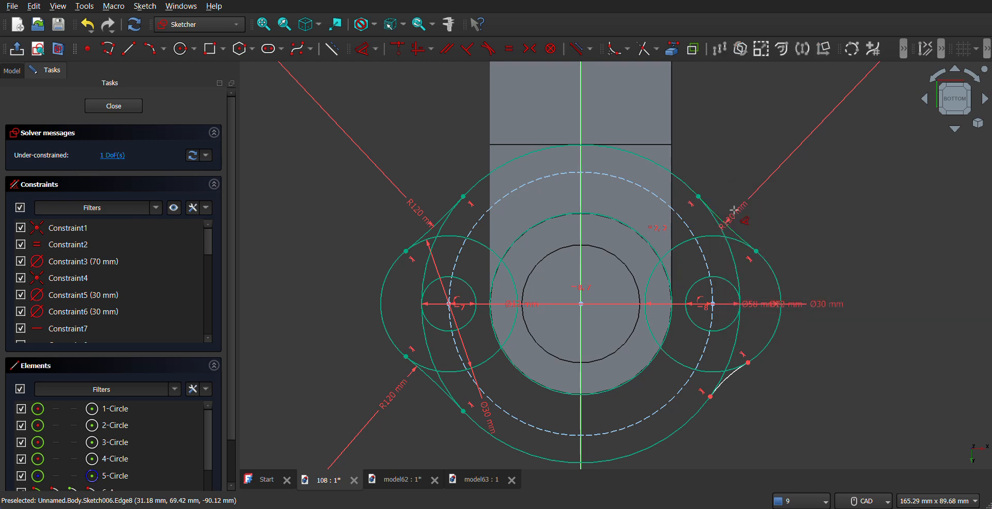
left_click(731, 376)
left_click(741, 385)
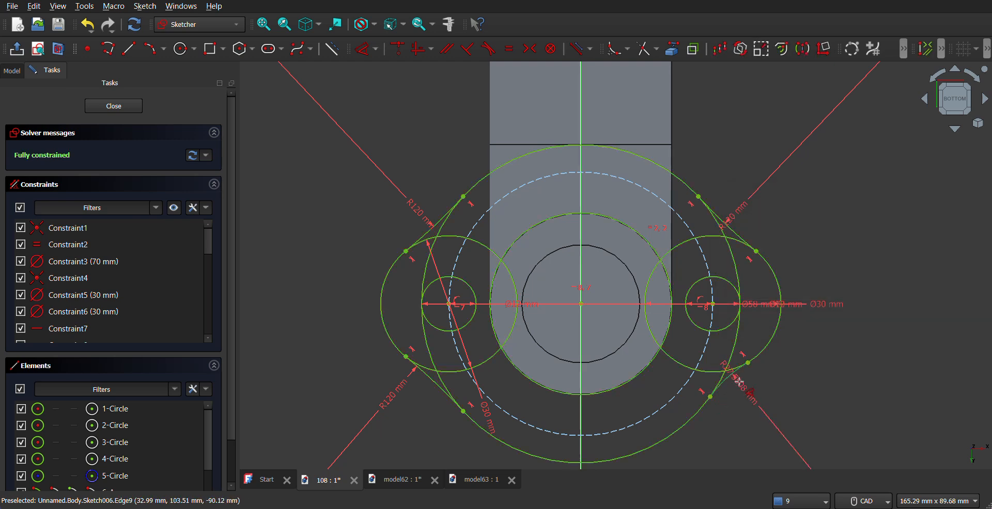
type("120")
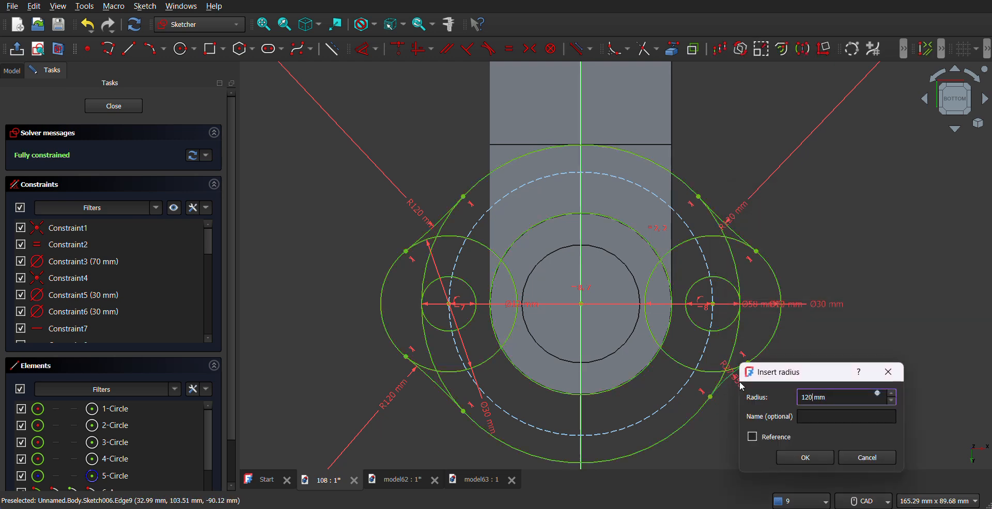
key("Return")
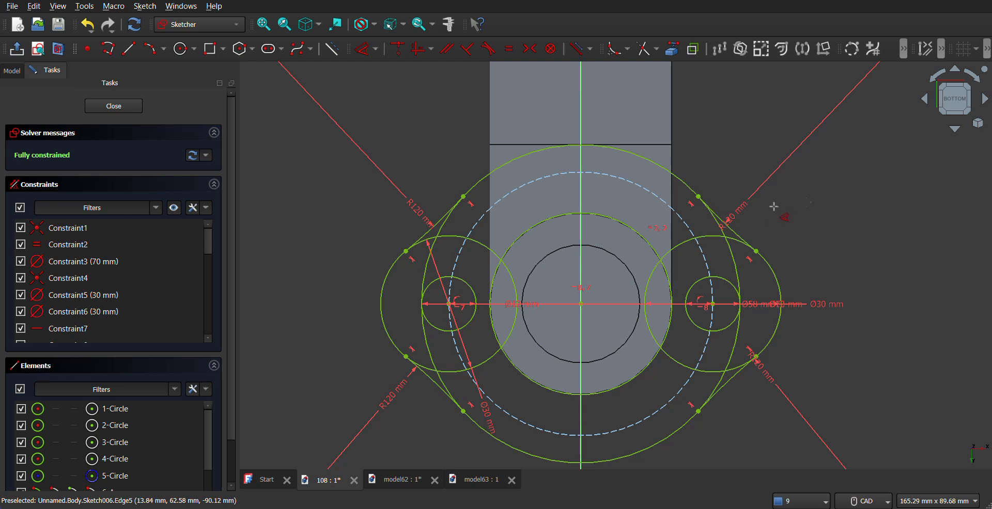
Trim the right 30 mm lobe circle inside the flange, keeping only its outer arc between the tangent arcs.
left_click(643, 49)
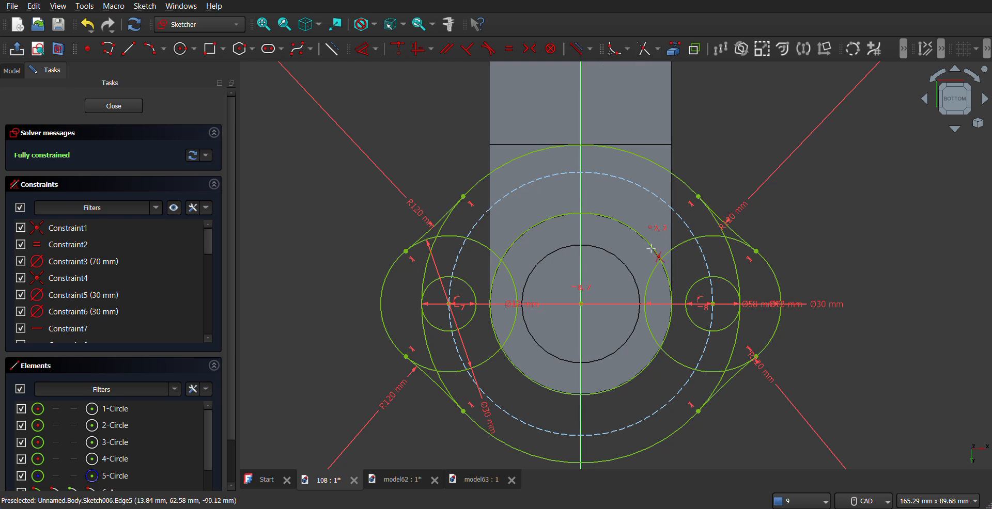
left_click(652, 277)
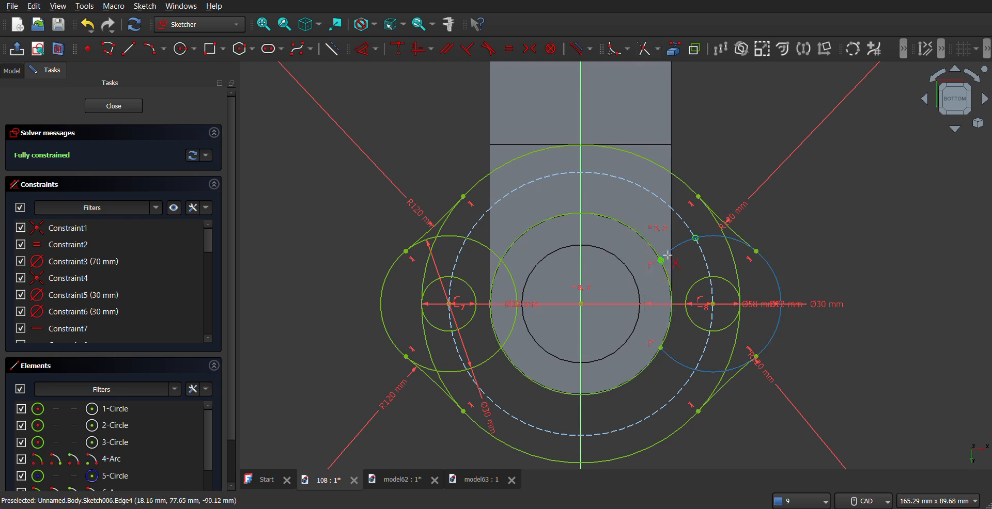
left_click(708, 243)
left_click(744, 249)
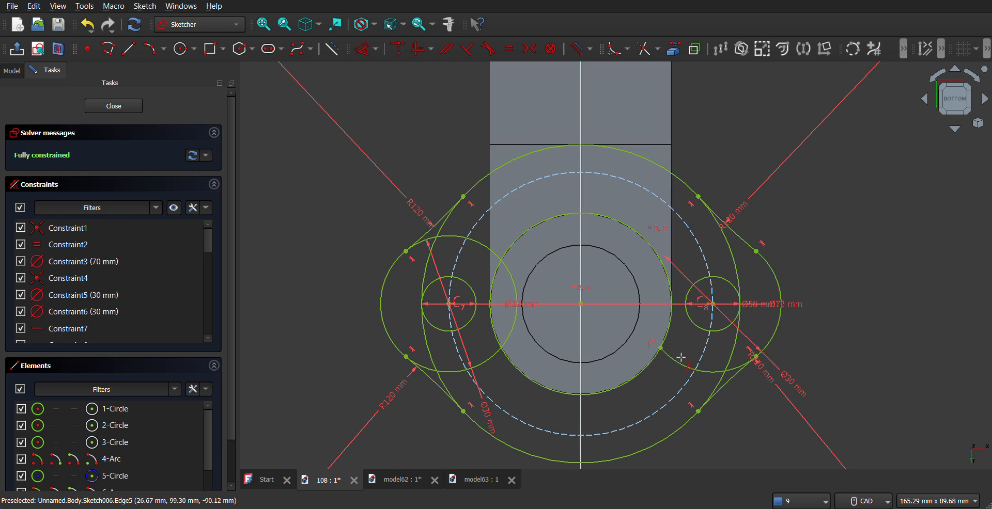
left_click(677, 363)
left_click(711, 376)
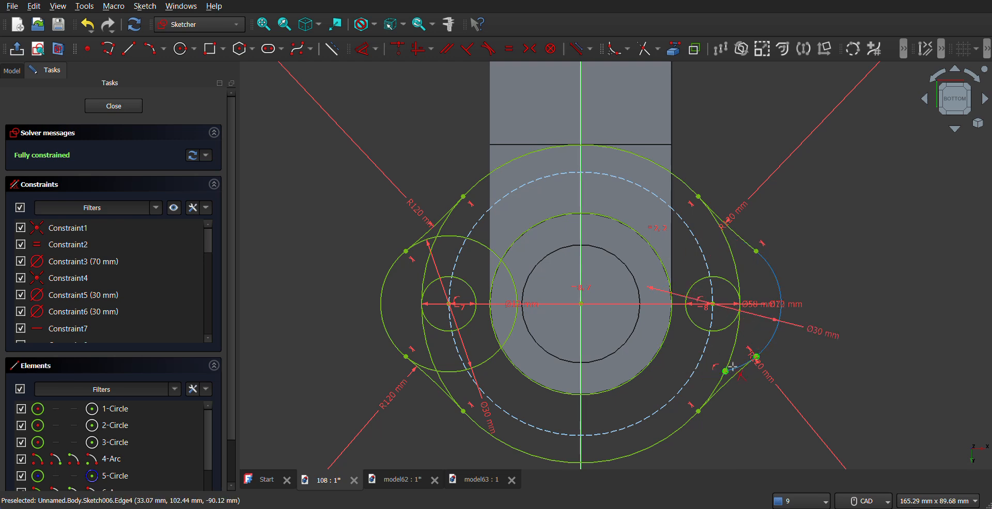
left_click(733, 371)
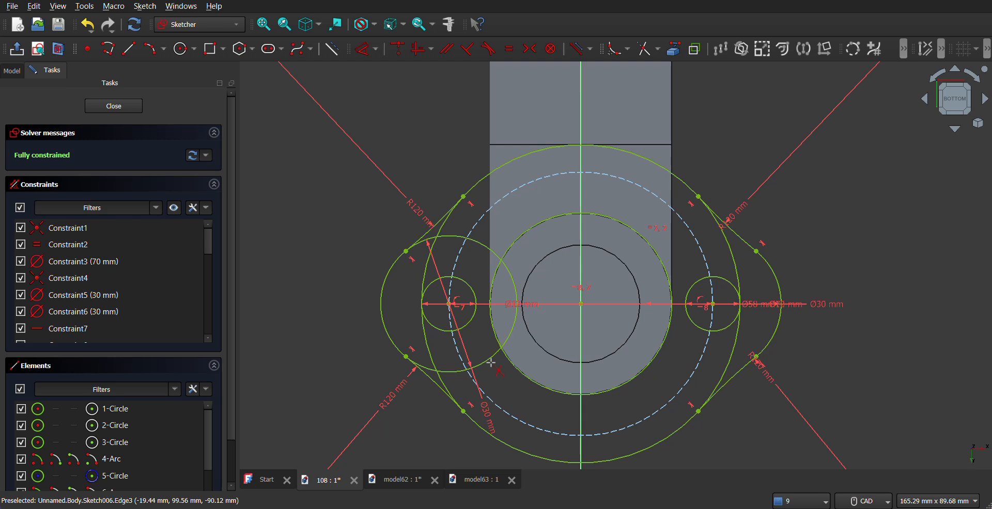
Trim the left 30 mm lobe circle inside the flange, keeping only its outer arc between the tangent arcs.
left_click(515, 330)
left_click(486, 242)
left_click(451, 234)
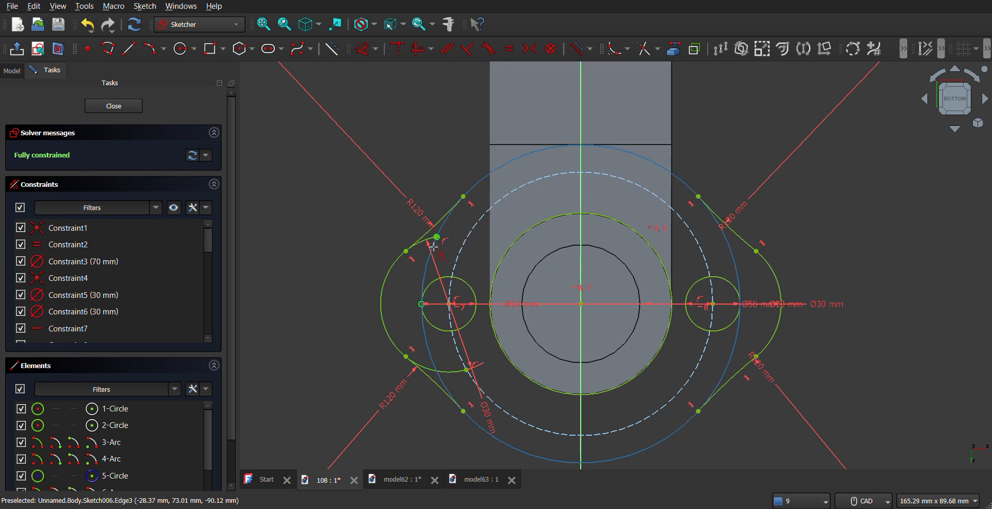
left_click(426, 246)
left_click(450, 372)
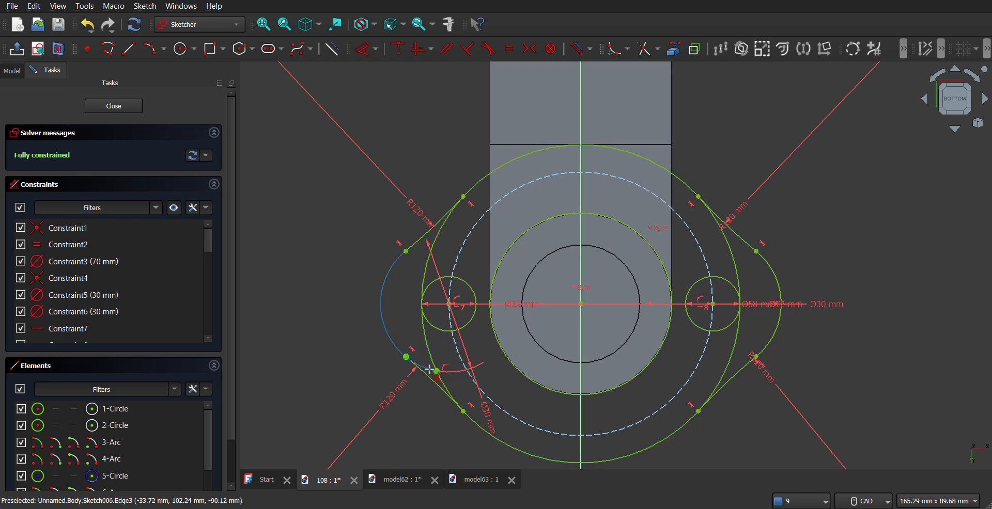
left_click(433, 371)
Trim the side portions of the 70 mm circle within both lobes and close the flange sketch.
left_click(437, 241)
left_click(427, 338)
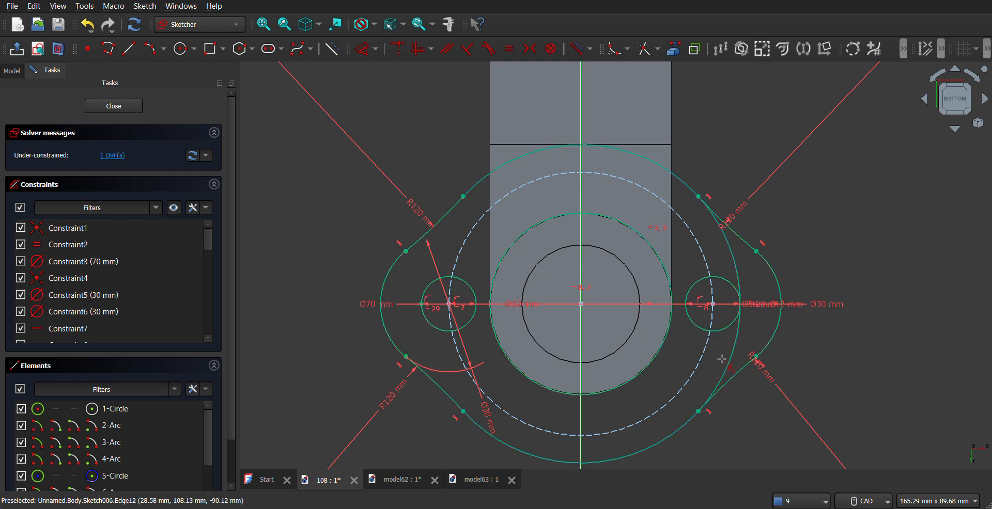
left_click(736, 351)
left_click(729, 250)
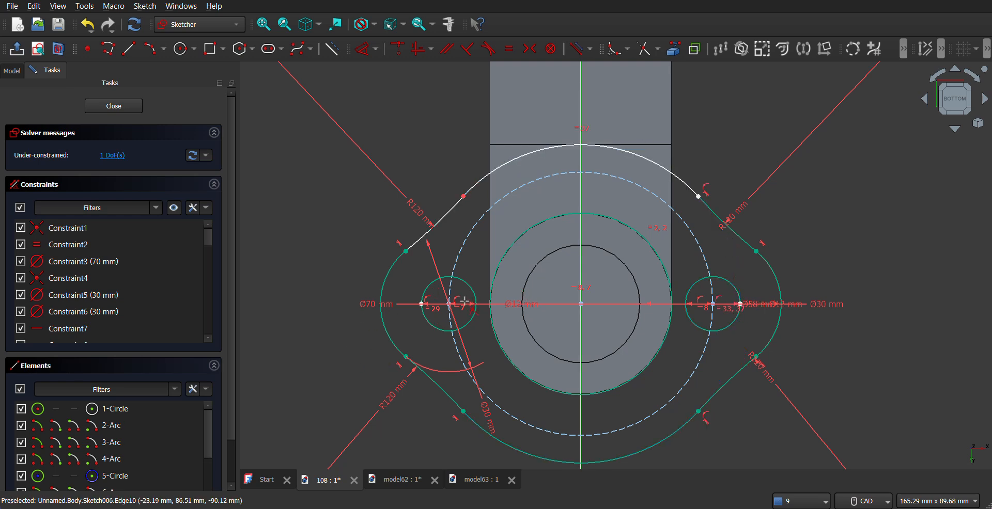
left_click(114, 106)
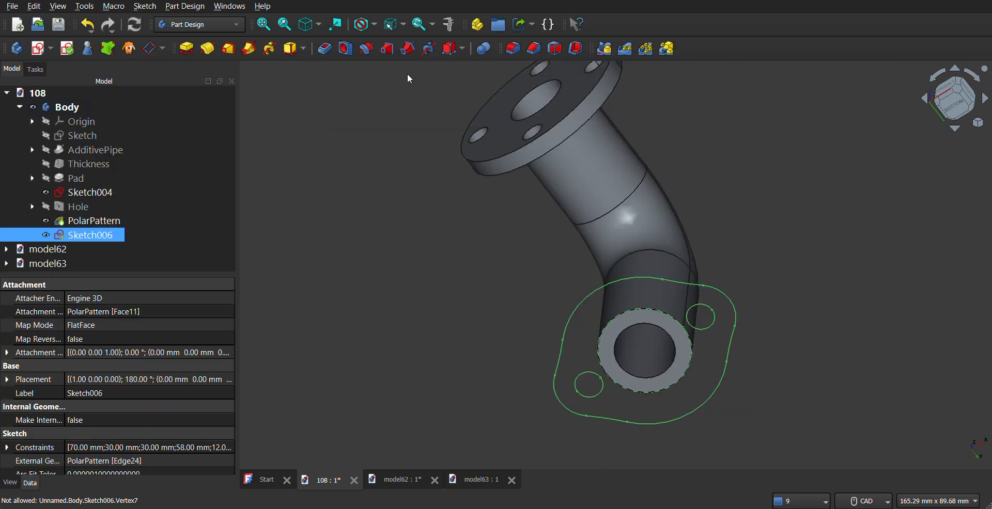
Pad the two-lobed flange sketch 10 mm with the direction reversed.
left_click(434, 101)
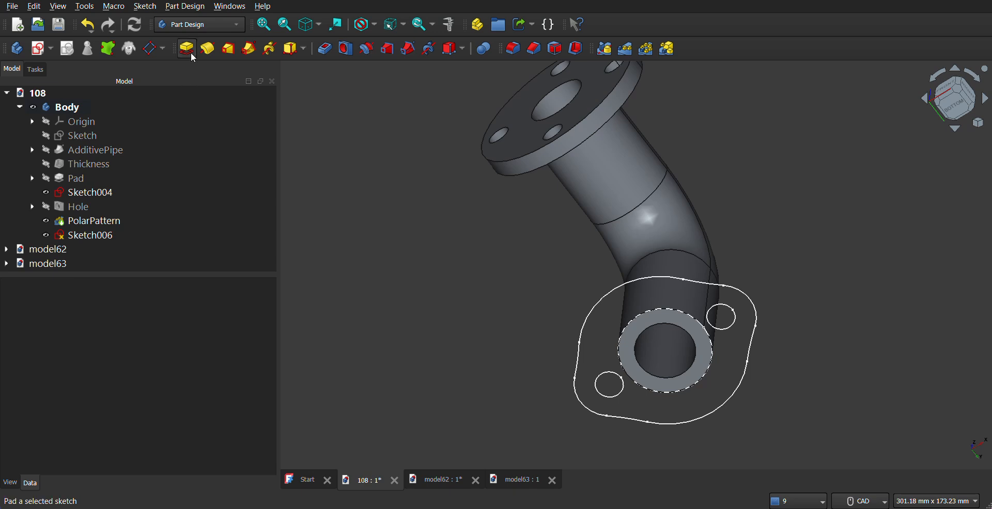
left_click(91, 235)
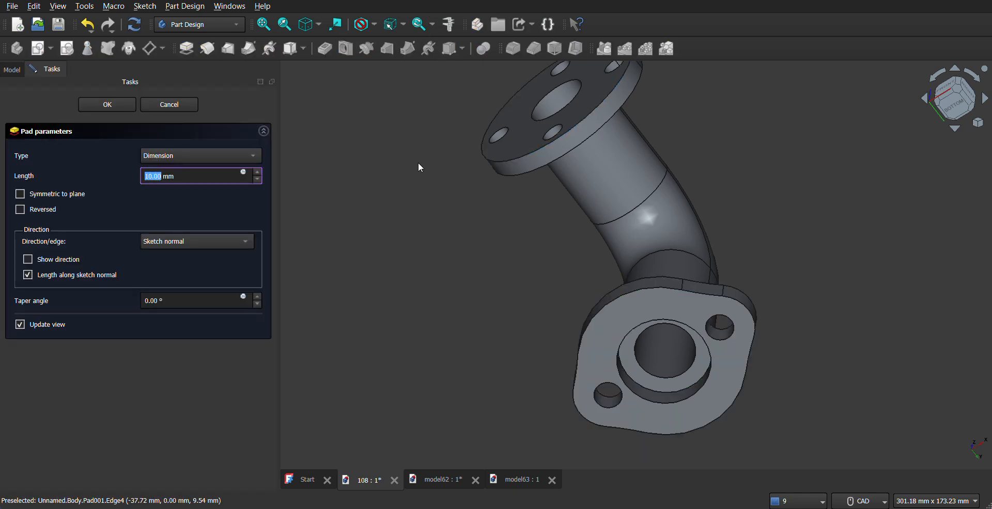
left_click(21, 209)
middle_click_drag(468, 263, 529, 296)
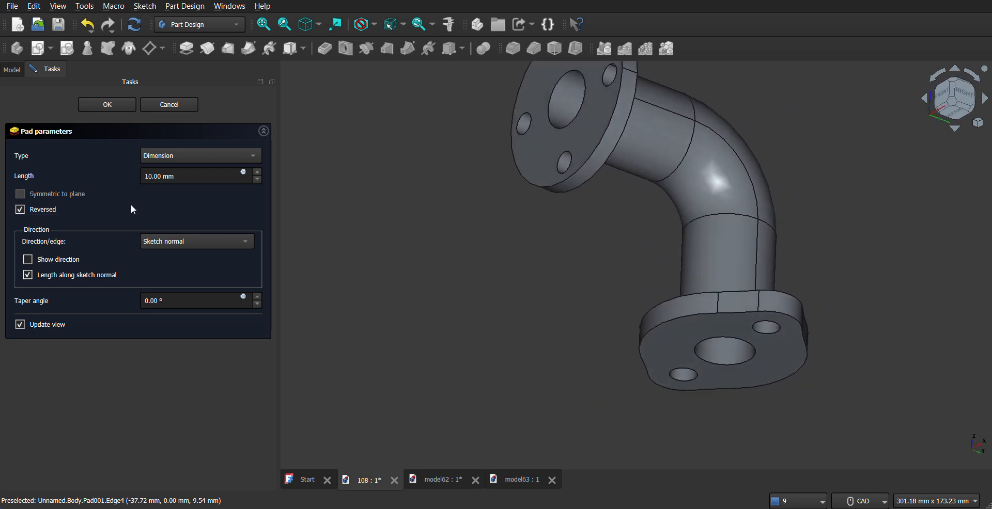
left_click(120, 108)
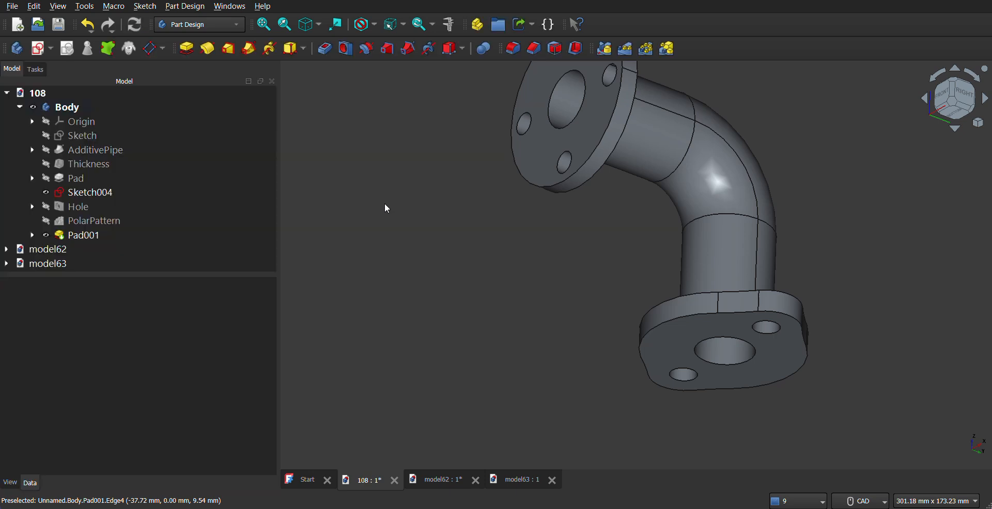
Apply a random color to the whole elbow body, repeating it once for a different shade.
middle_click_drag(535, 260, 654, 312)
middle_click_drag(552, 328, 580, 309)
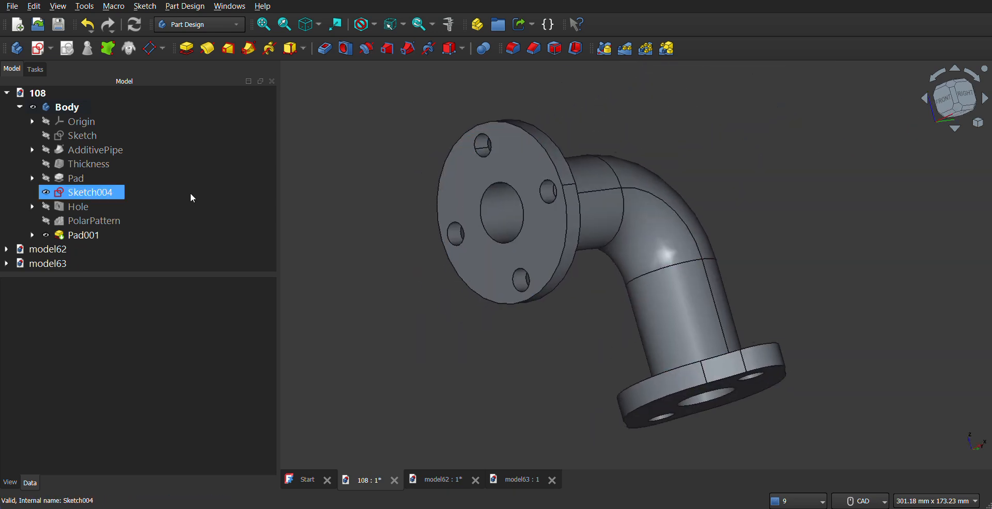
middle_click_drag(509, 348, 516, 343)
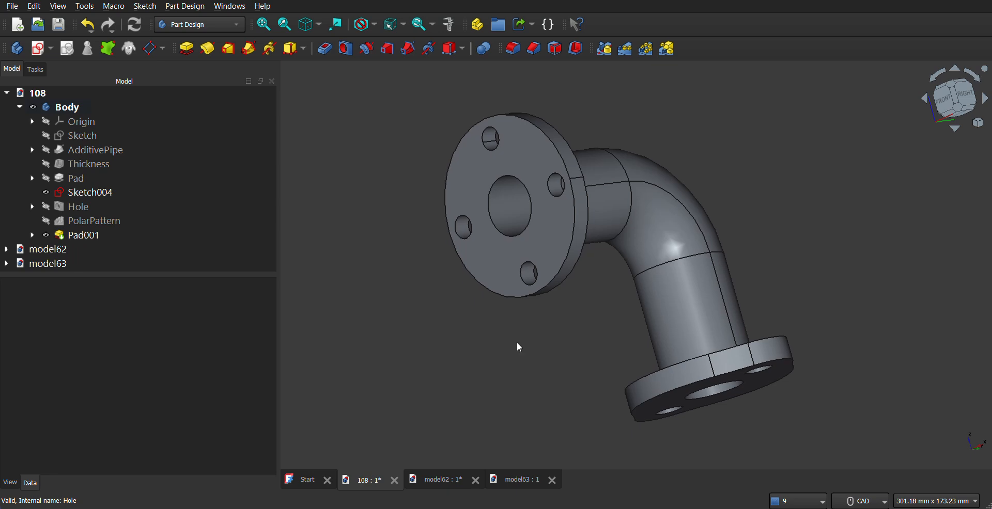
left_click(70, 109)
right_click(70, 112)
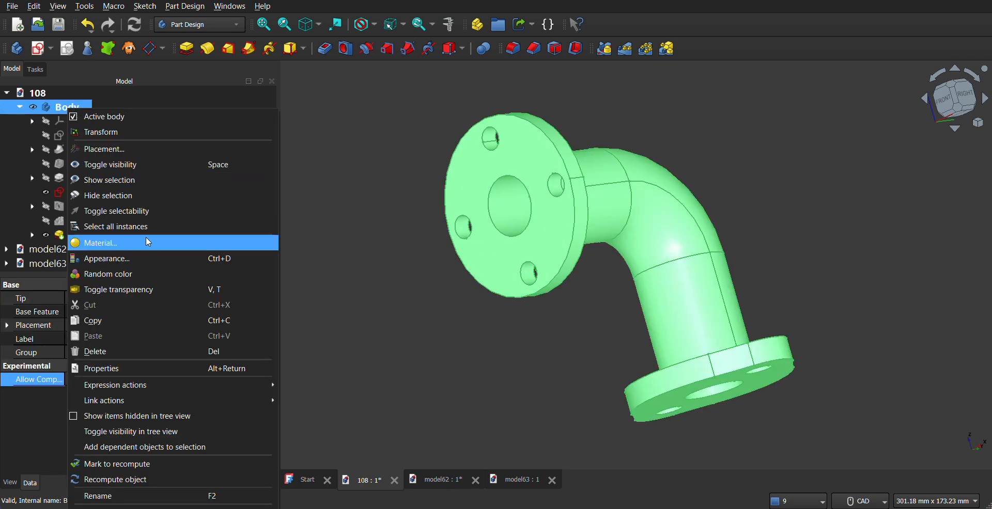
left_click(113, 275)
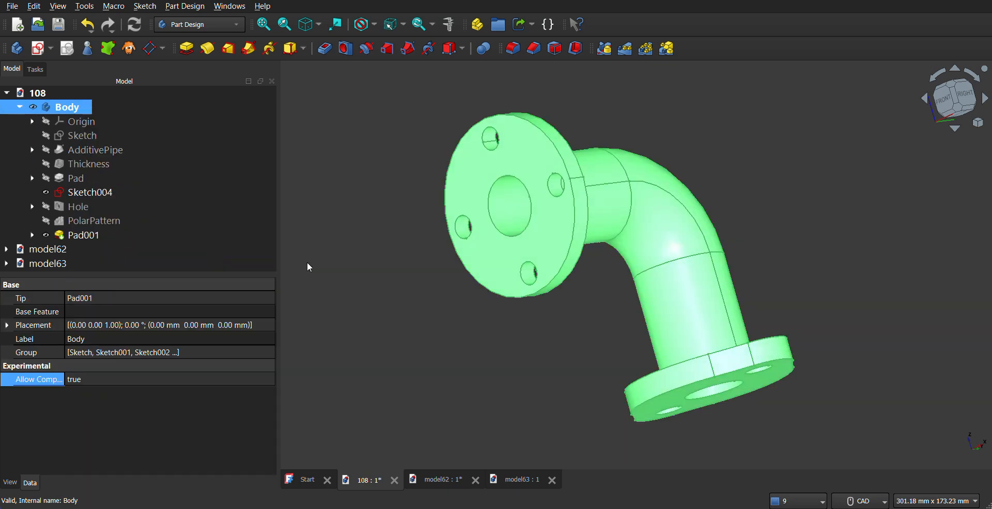
left_click(341, 276)
left_click(60, 107)
right_click(64, 108)
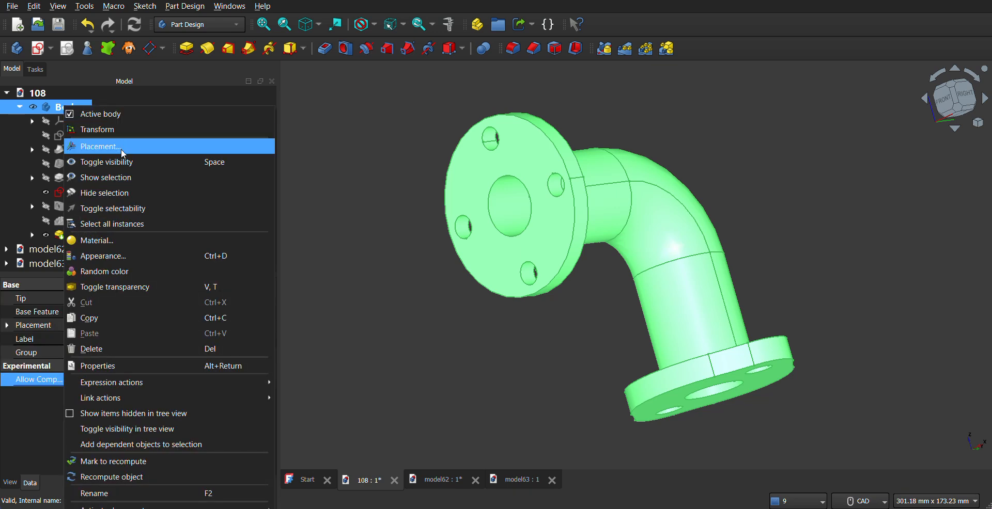
left_click(110, 272)
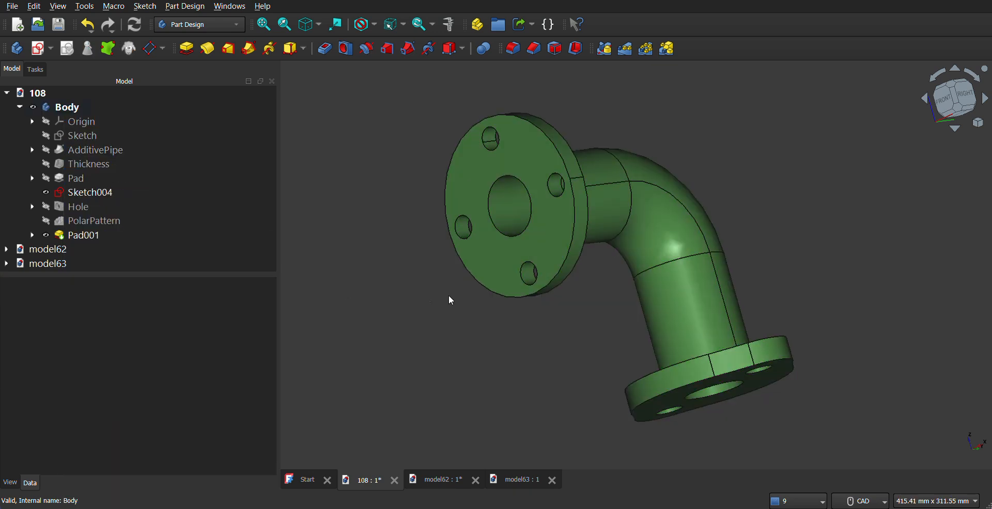
left_click(61, 107)
right_click(68, 107)
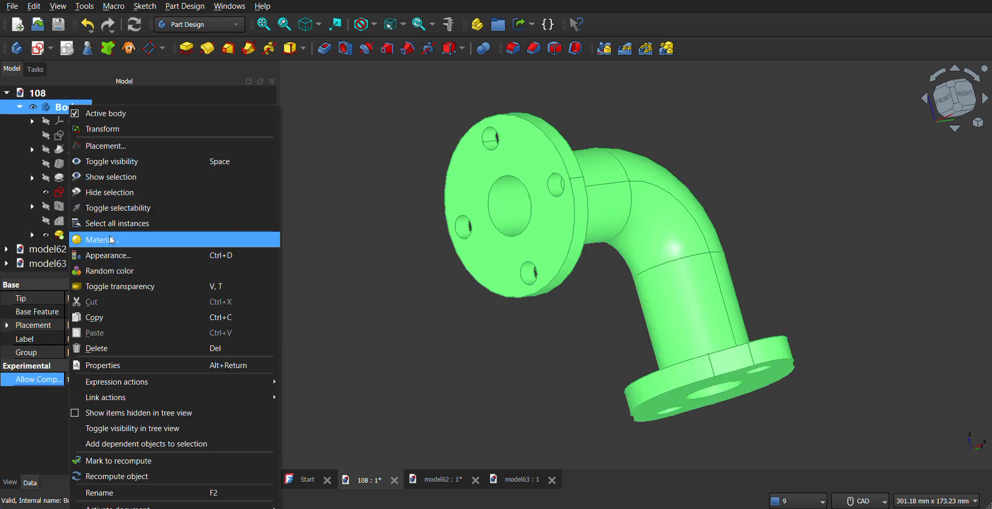
left_click(108, 255)
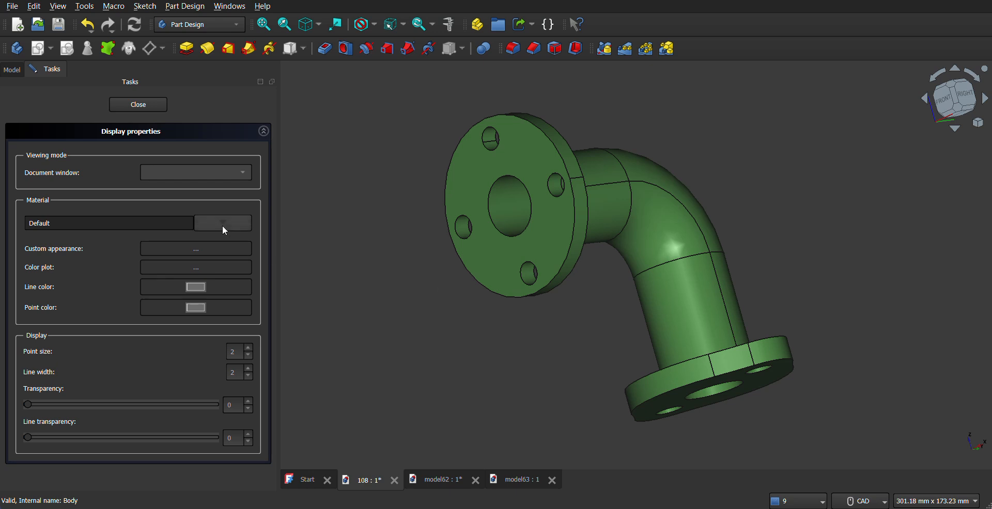
left_click(150, 109)
Recolor the elbow body with another random color and inspect the finished model.
left_click(62, 107)
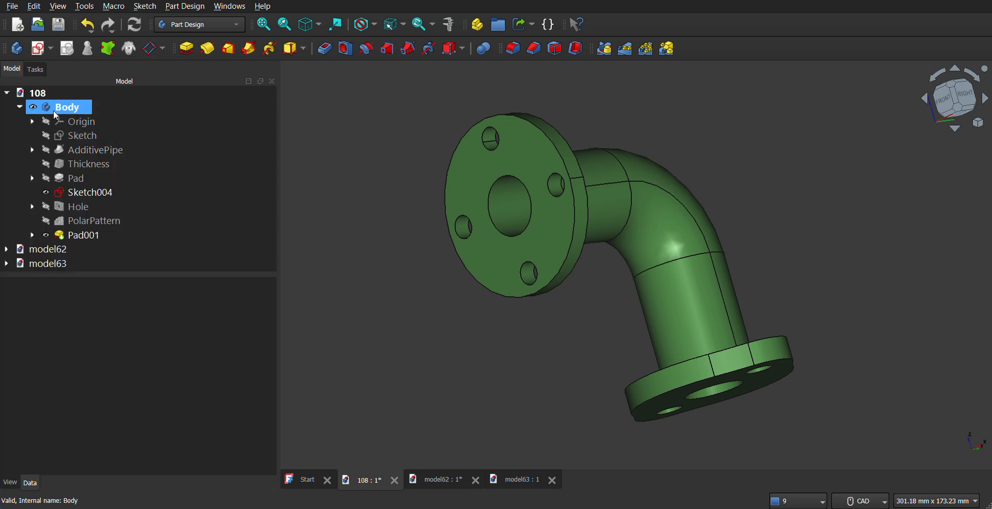
right_click(57, 109)
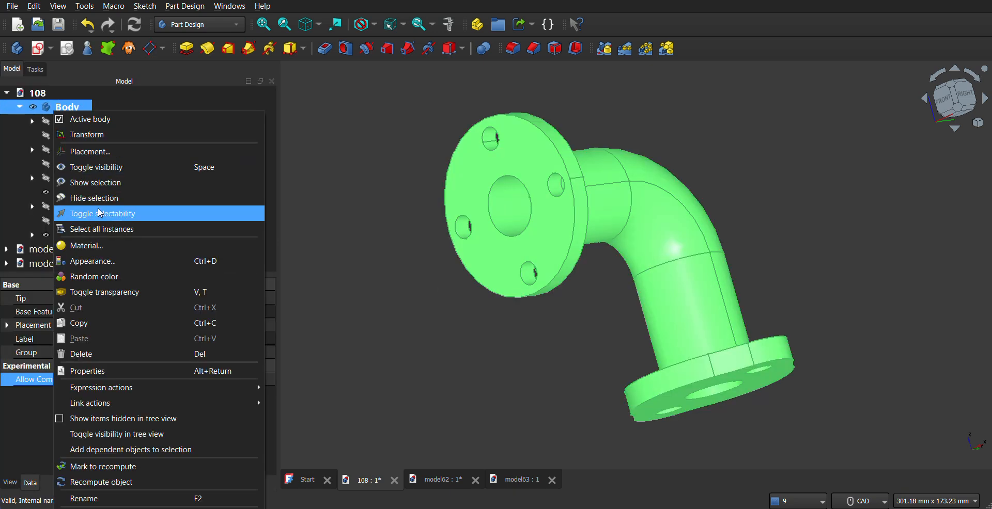
left_click(97, 277)
left_click(356, 274)
middle_click_drag(381, 274, 574, 333)
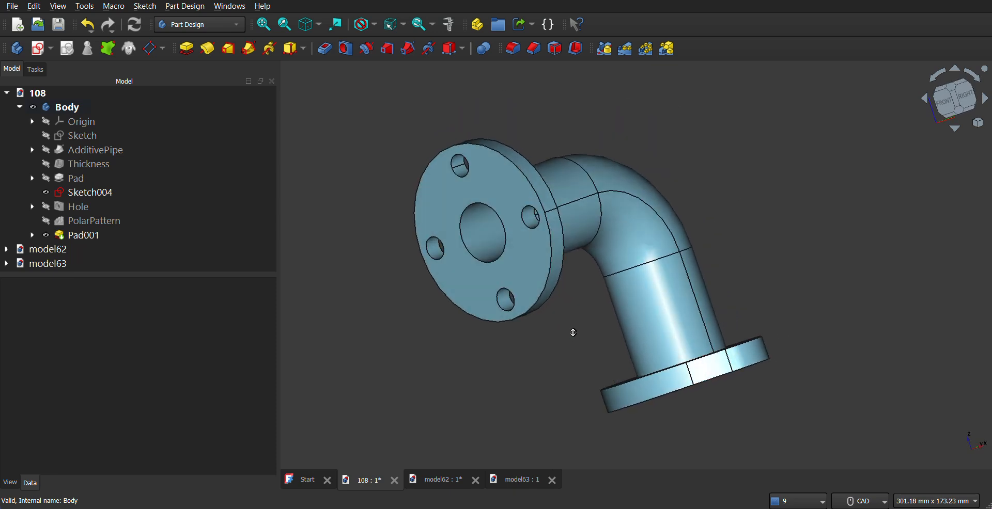